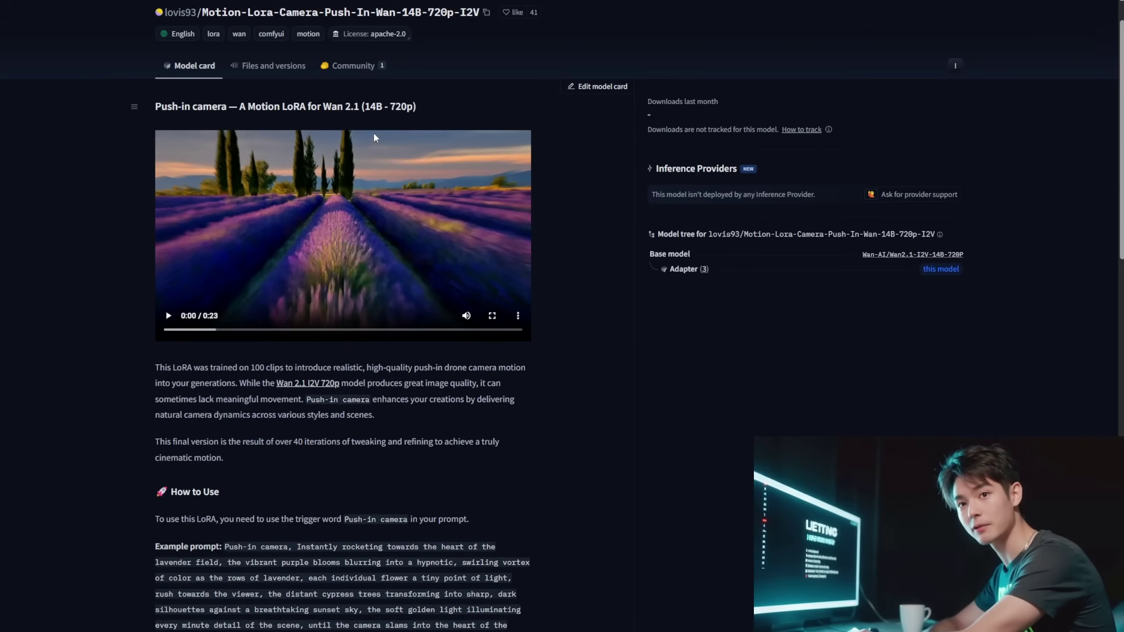
# Play the Push-in LoRA demo video on Hugging Face with its sound muted.
pyautogui.scroll(1, 354, 152)
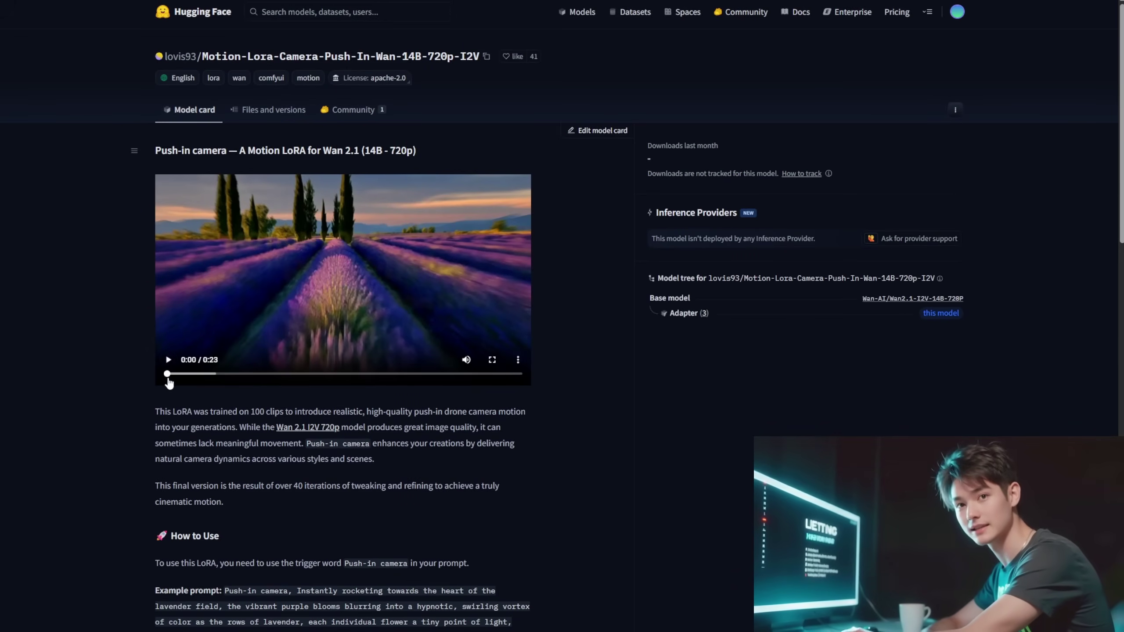
pyautogui.click(168, 360)
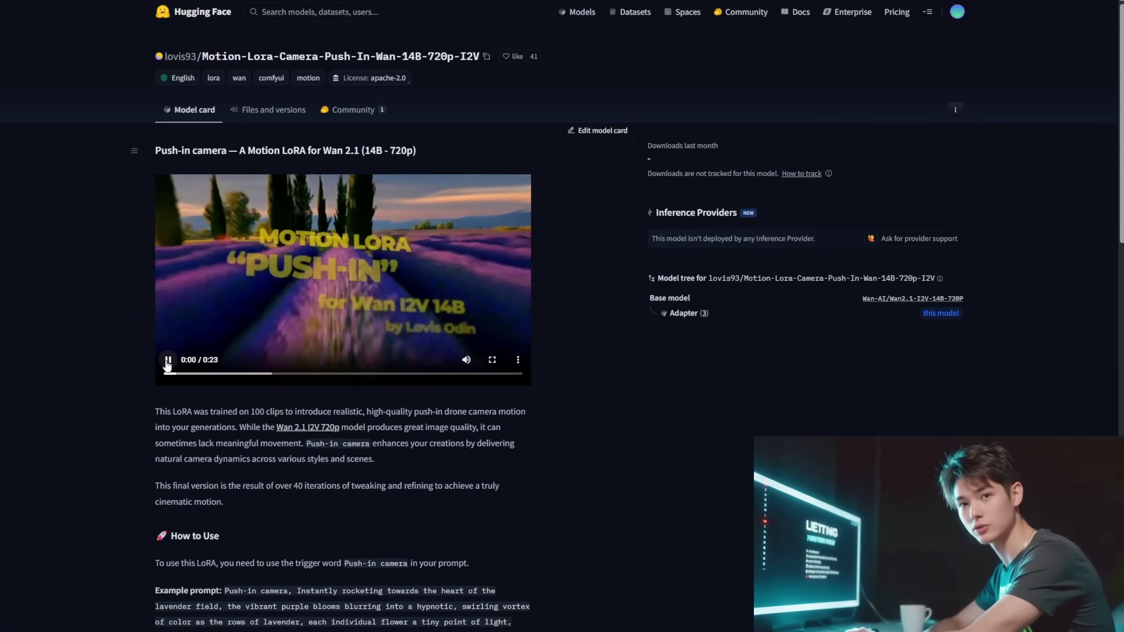
pyautogui.click(466, 362)
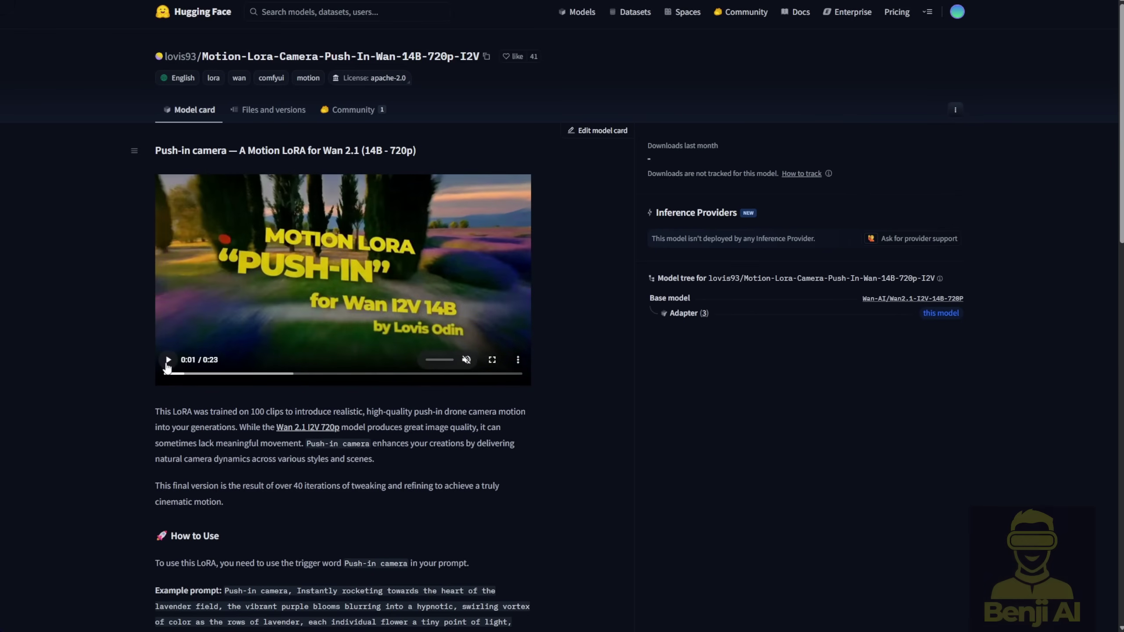
pyautogui.click(167, 360)
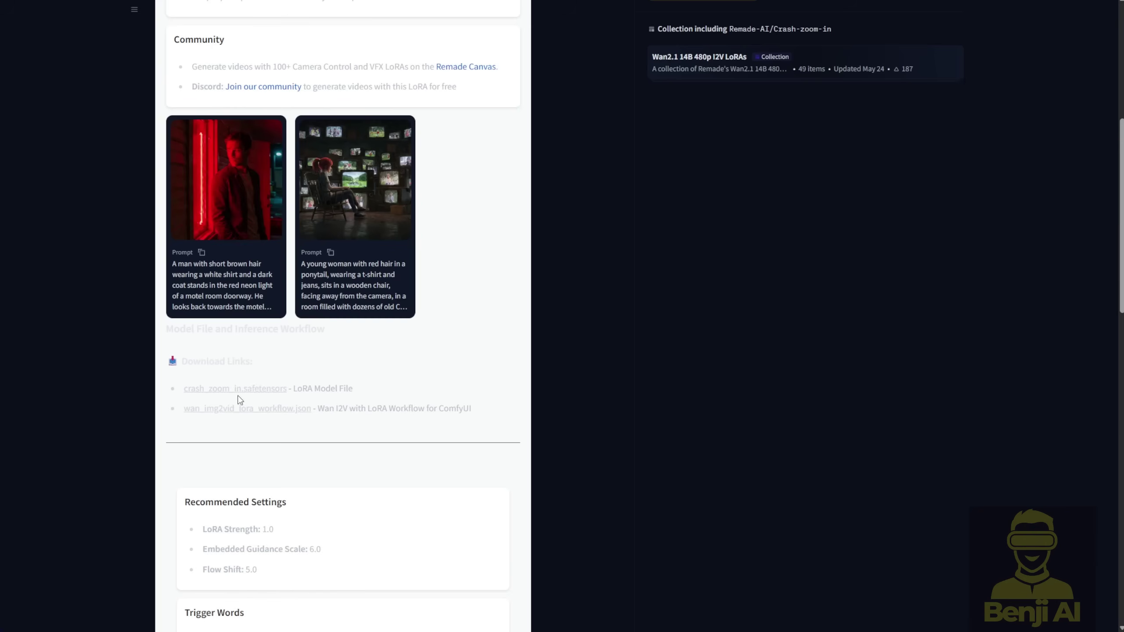
# Scroll the Crash-zoom-in model page back up to the top.
pyautogui.scroll(1, 239, 401)
pyautogui.scroll(2, 131, 405)
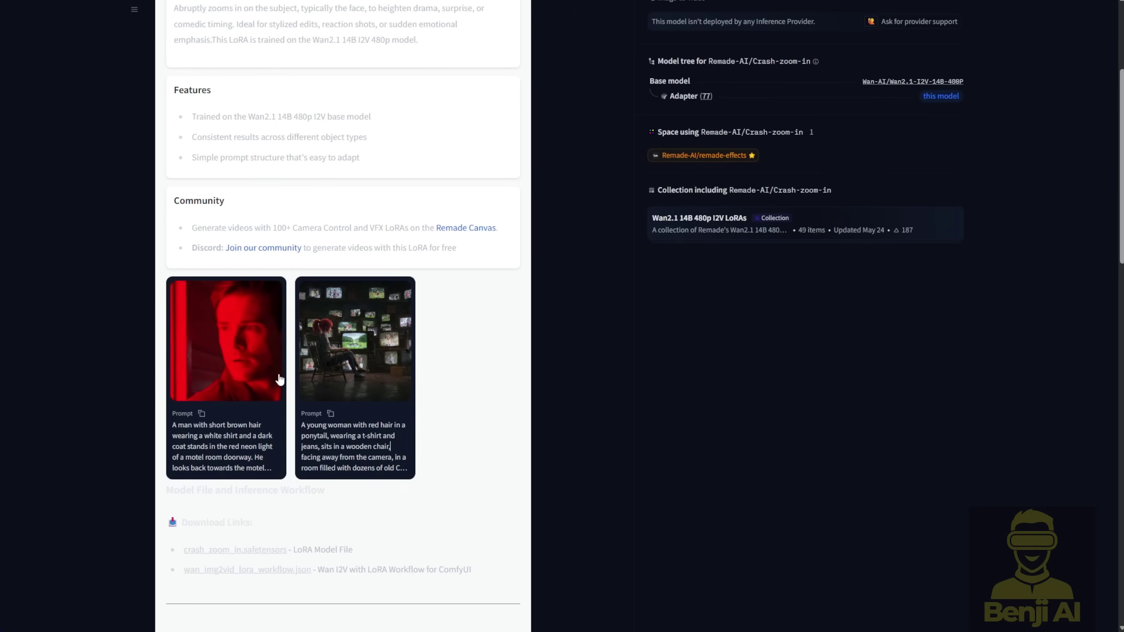
pyautogui.scroll(4, 268, 400)
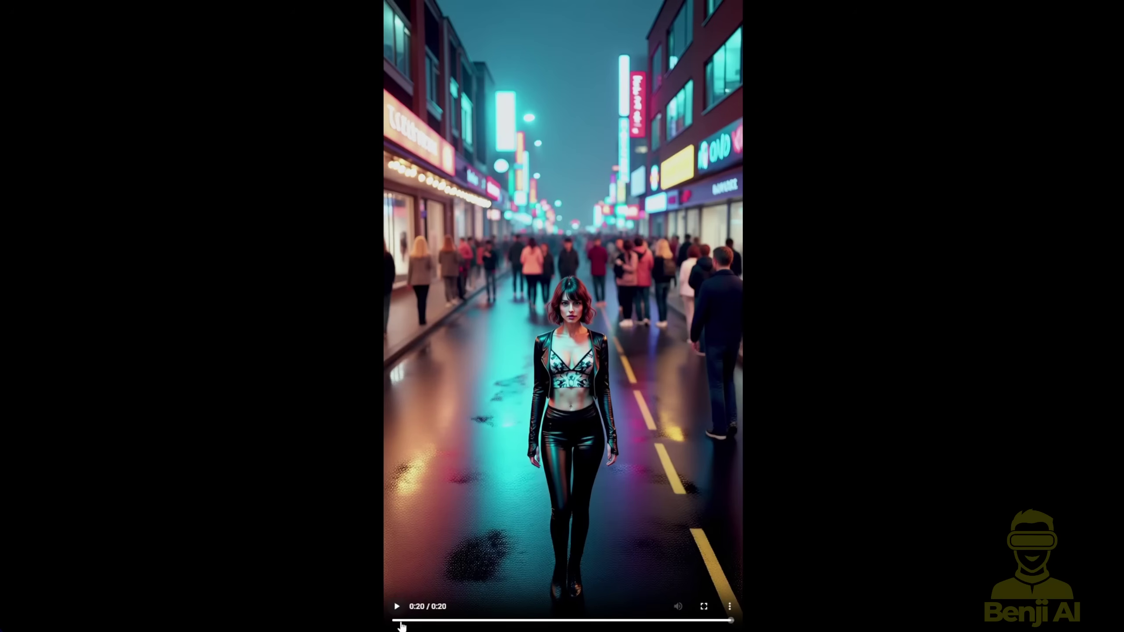
# Rewind the neon-street woman video to 0:00 to replay it.
pyautogui.click(401, 621)
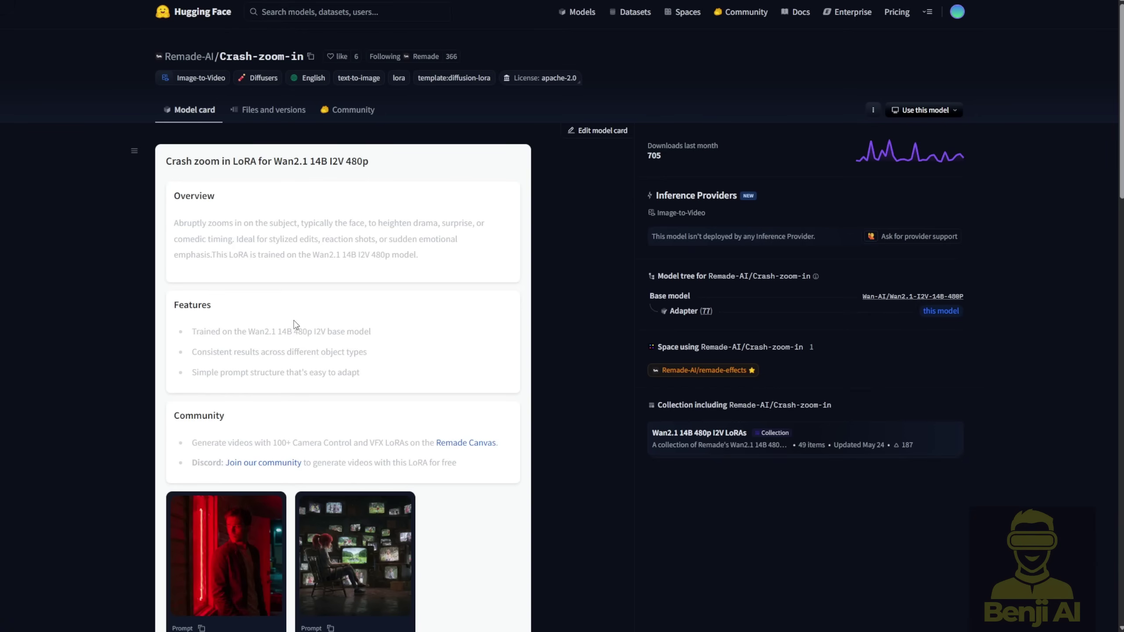
# Replace the positive prompt text with the copied red-neon motel crash-zoom man prompt.
pyautogui.scroll(-5, 266, 355)
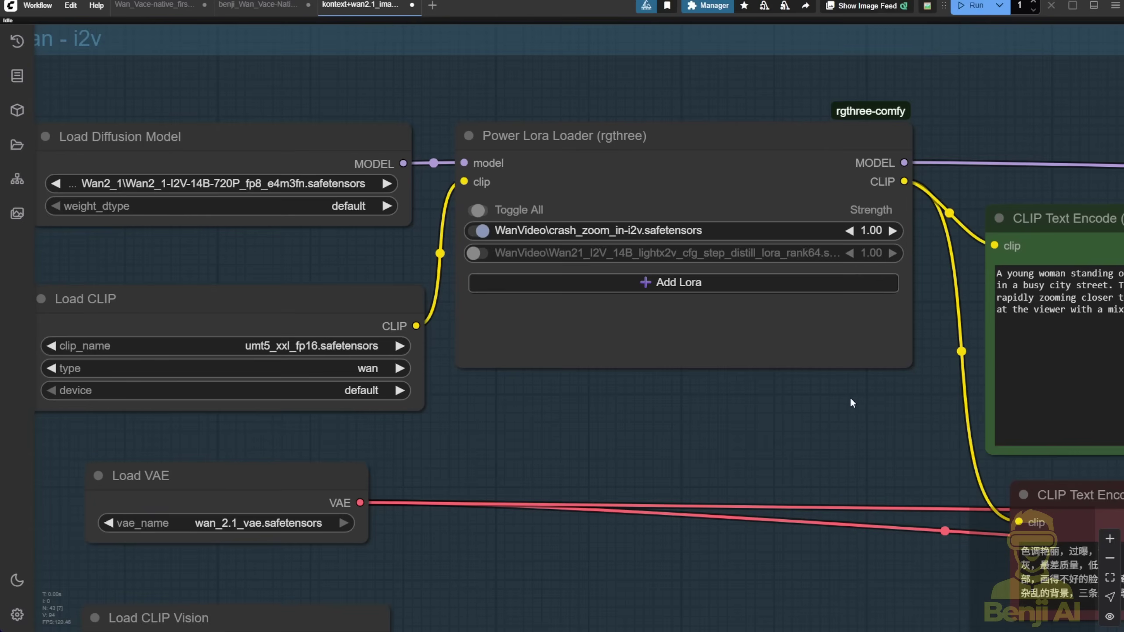
pyautogui.scroll(3, 850, 397)
pyautogui.moveTo(836, 430); pyautogui.dragTo(642, 268)
pyautogui.click(641, 268)
pyautogui.hotkey('ctrl', 'a')
pyautogui.write("A man with short brown hair wearing a white shirt and a dark coat stands in the red neon light of a motel room doorway. He looks back towards the motel room. The camera performs a cr34sh crash zoom in effect, rapidly zooming closer to the man's face. He turns with a shocked expression, as if he heard a noise, and reaches for his pocket.")
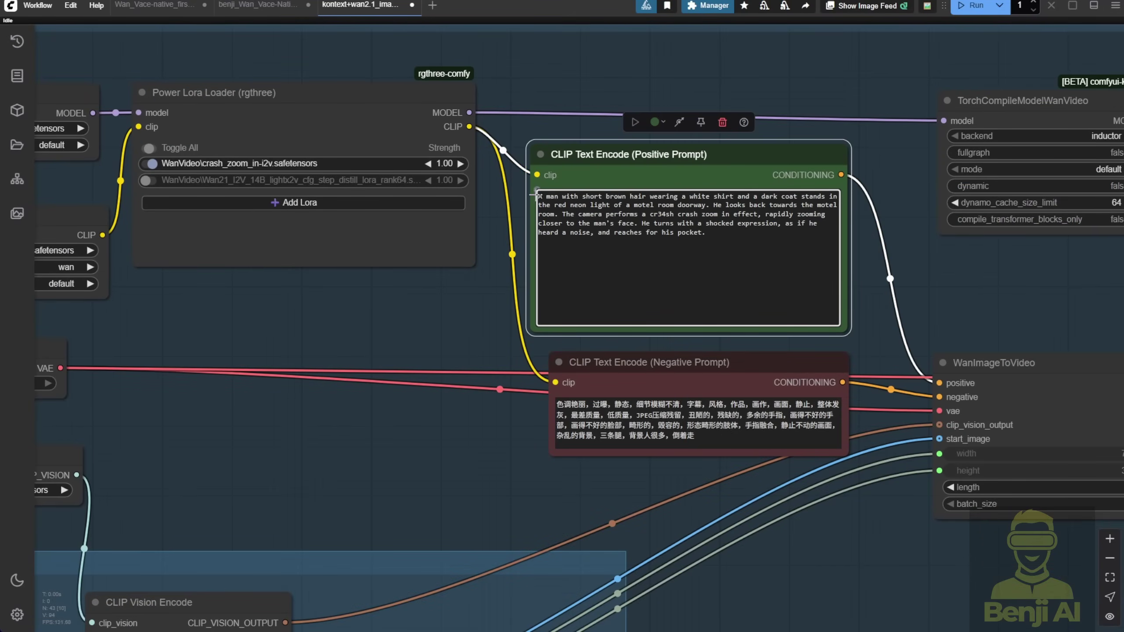
# Scroll the ComfyUI graph to follow the beach crash-zoom render.
pyautogui.scroll(-4, 489, 220)
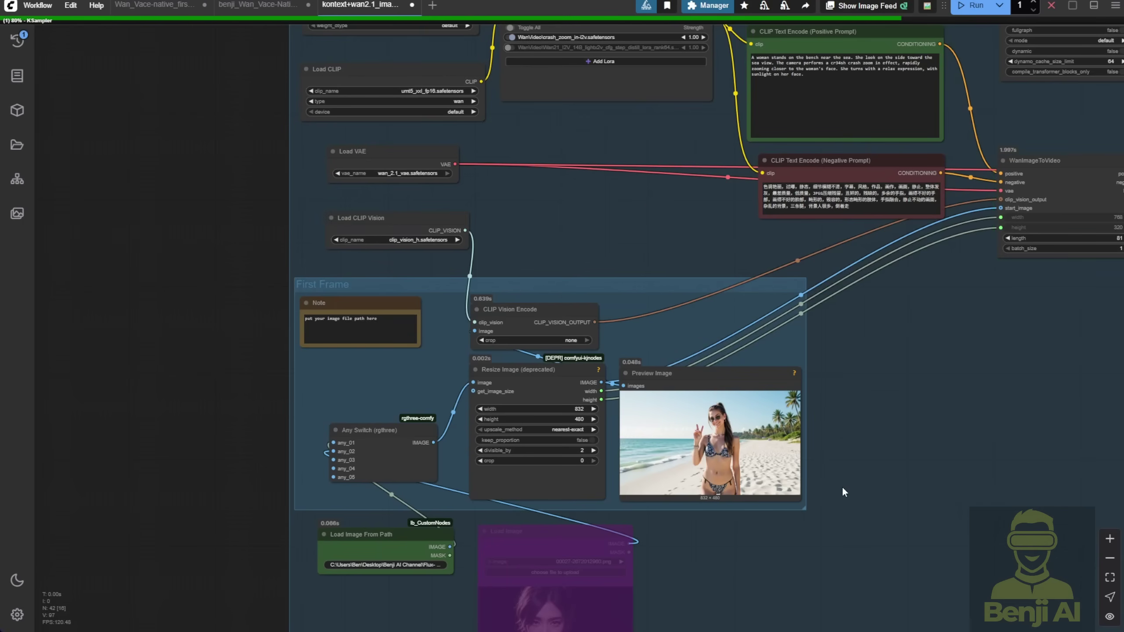
pyautogui.scroll(2, 843, 491)
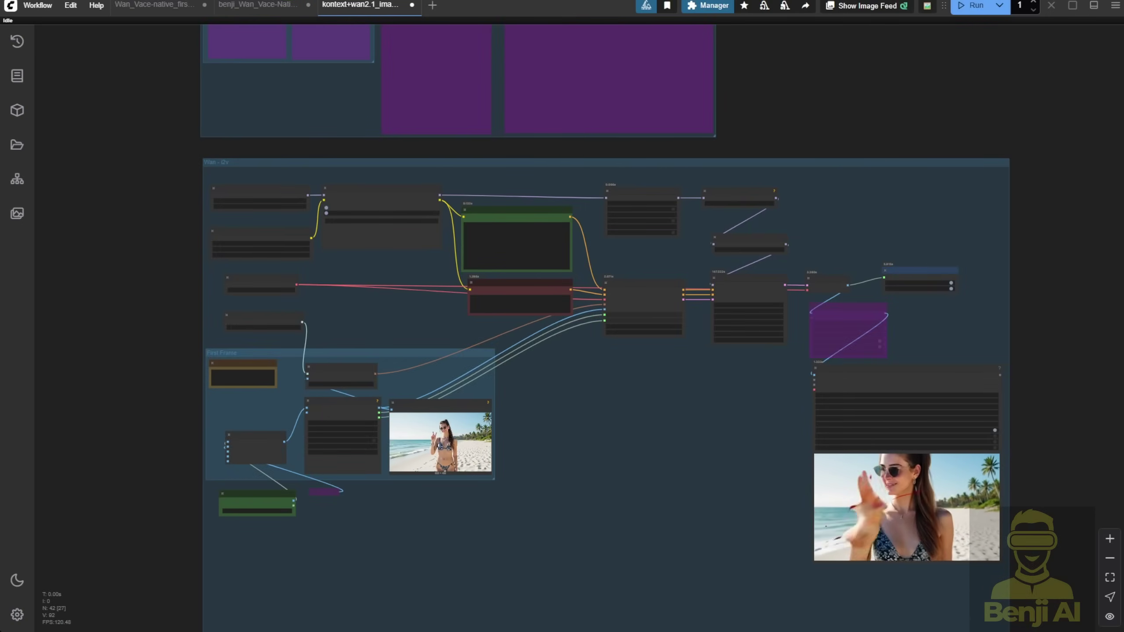
# Set the second LoRA, lightx2v step-distill, to strength 0.5 and switch it off.
pyautogui.scroll(5, 509, 360)
pyautogui.moveTo(645, 416); pyautogui.dragTo(526, 318)
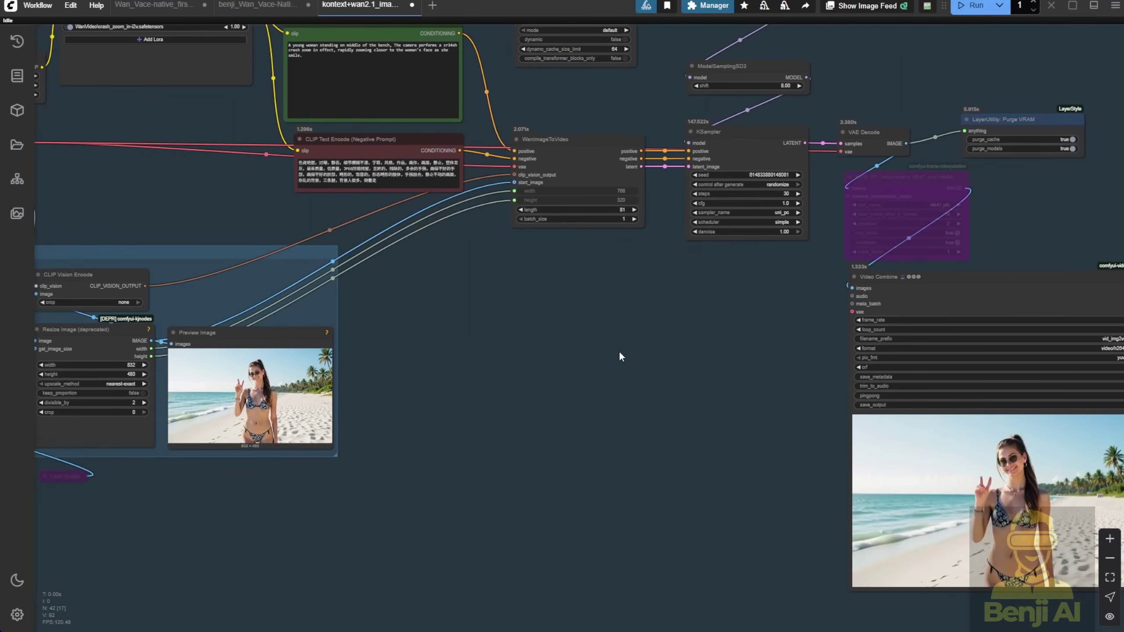
pyautogui.moveTo(619, 356); pyautogui.dragTo(501, 333)
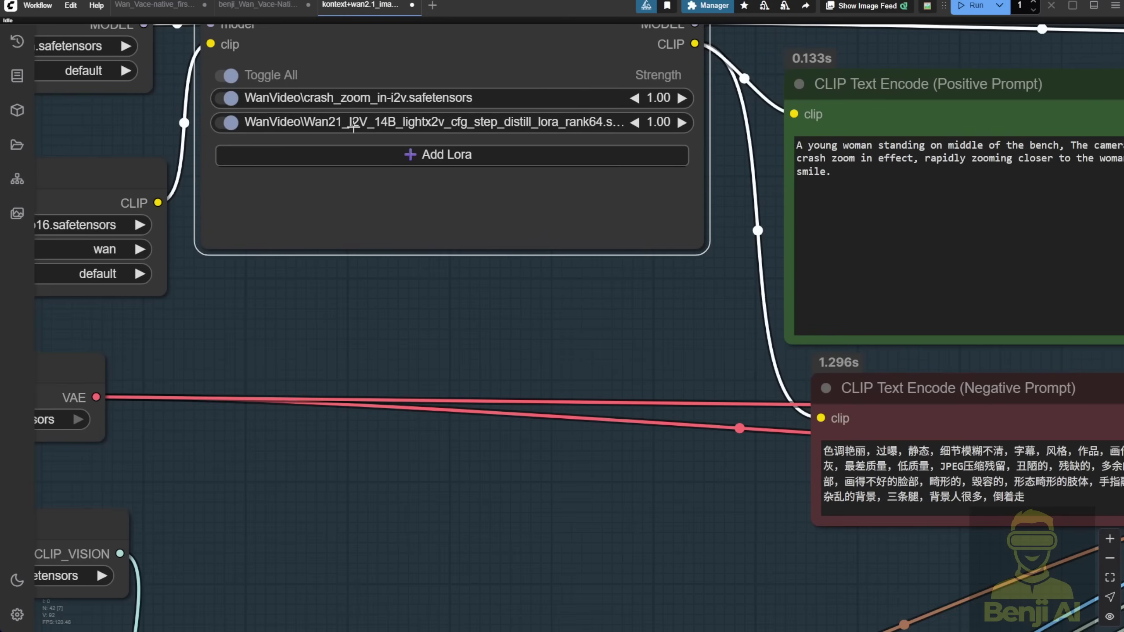
pyautogui.scroll(3, 353, 128)
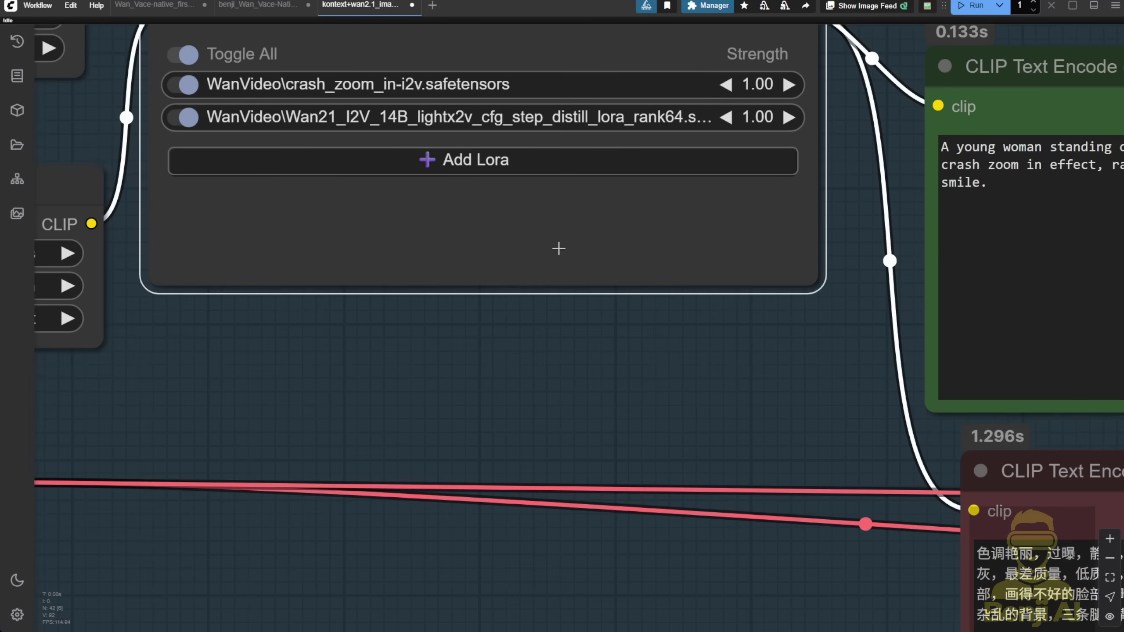
pyautogui.click(756, 119)
pyautogui.write('0.5')
pyautogui.press('Return')
pyautogui.click(181, 117)
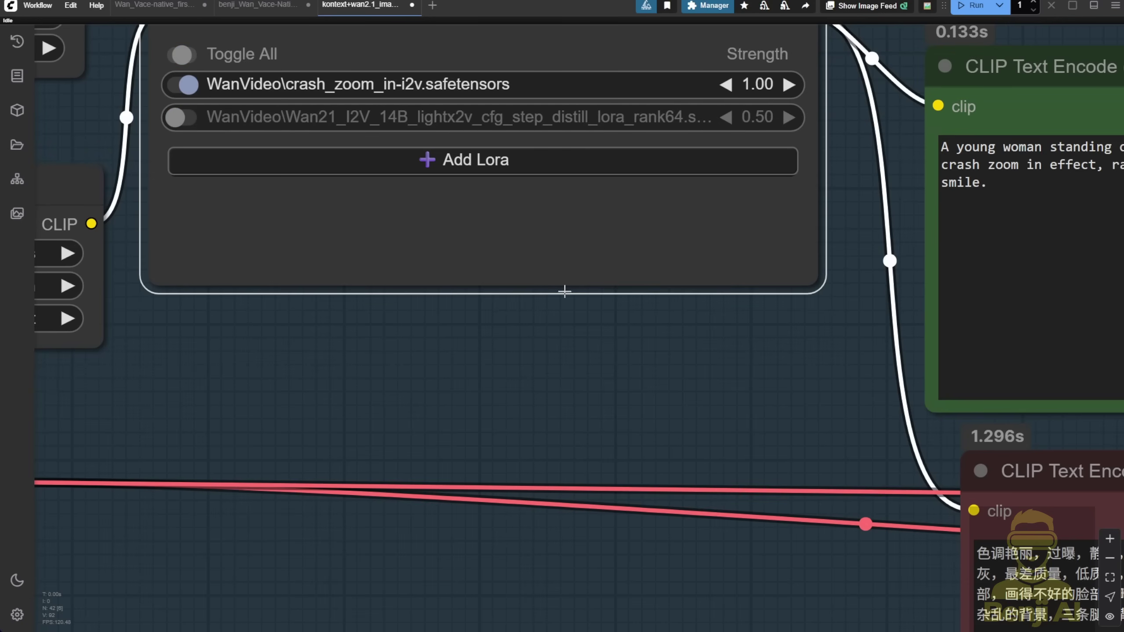
# Bring the Wan-i2v group into view and select the whole Push-in example prompt.
pyautogui.scroll(-2, 577, 370)
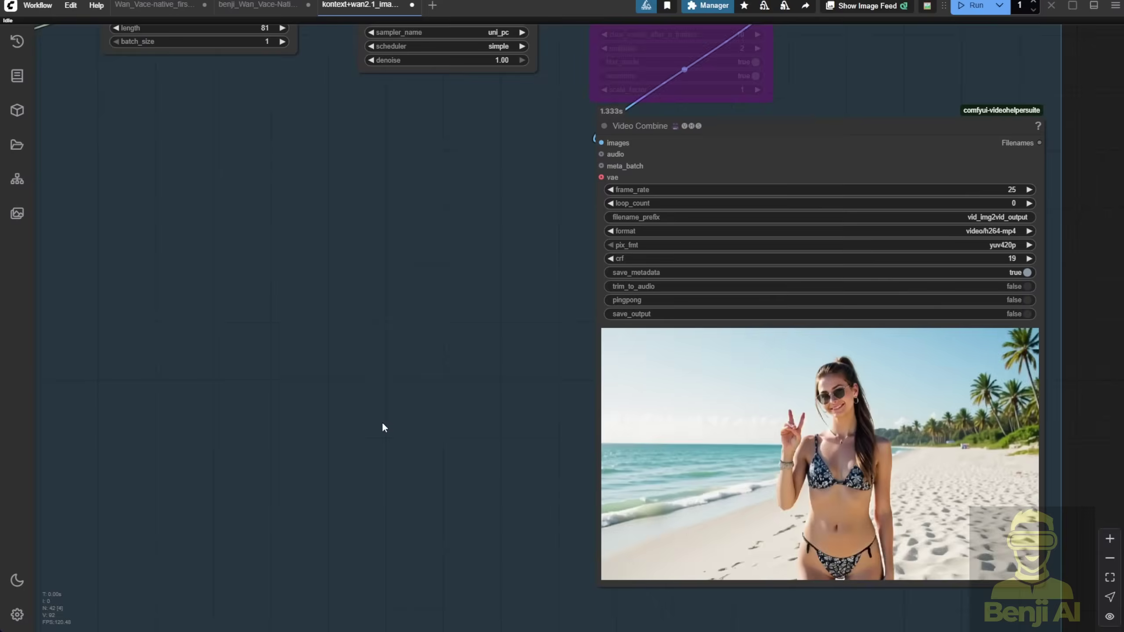
pyautogui.scroll(-4, 381, 421)
pyautogui.scroll(-3, 367, 336)
pyautogui.moveTo(484, 467); pyautogui.dragTo(810, 547)
pyautogui.scroll(3, 921, 553)
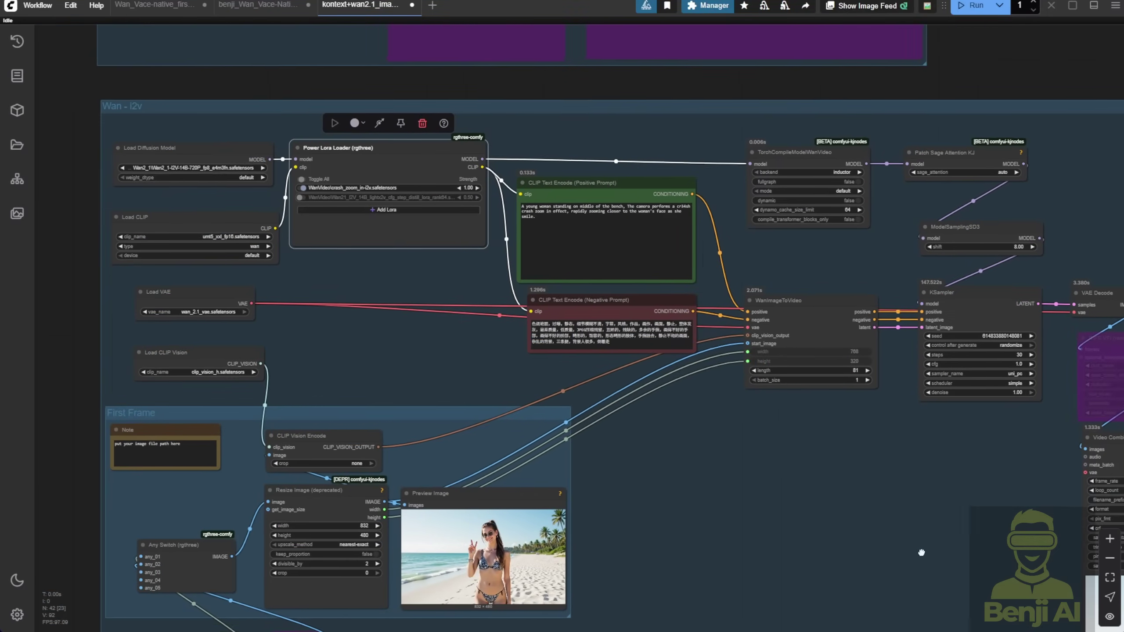
pyautogui.scroll(3, 466, 335)
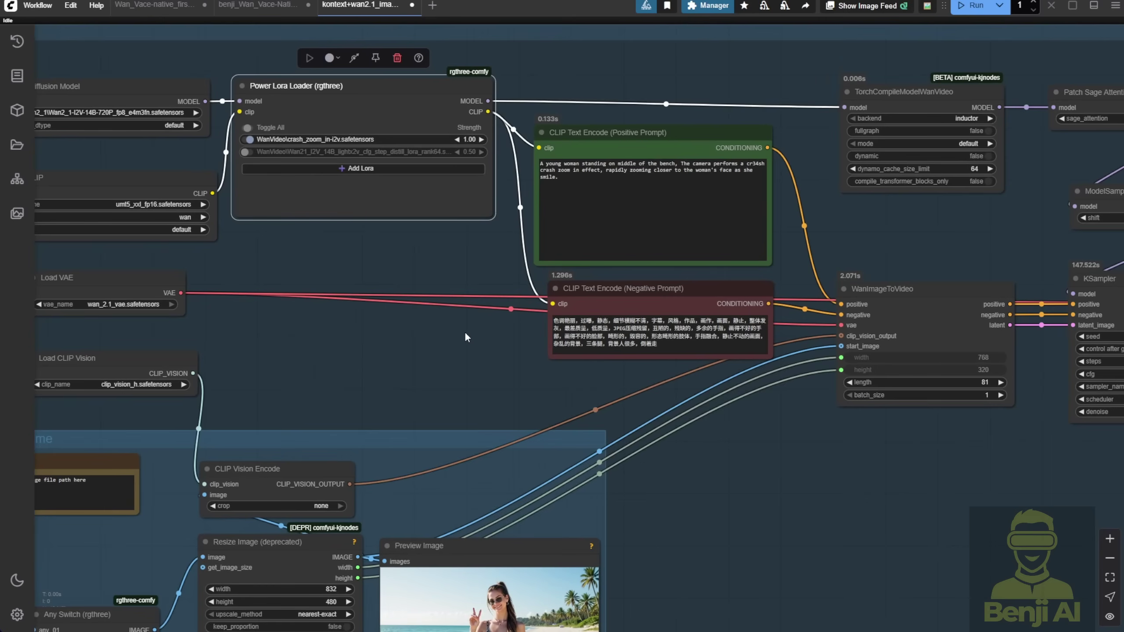
pyautogui.scroll(-1, 465, 337)
pyautogui.moveTo(464, 337); pyautogui.dragTo(499, 299)
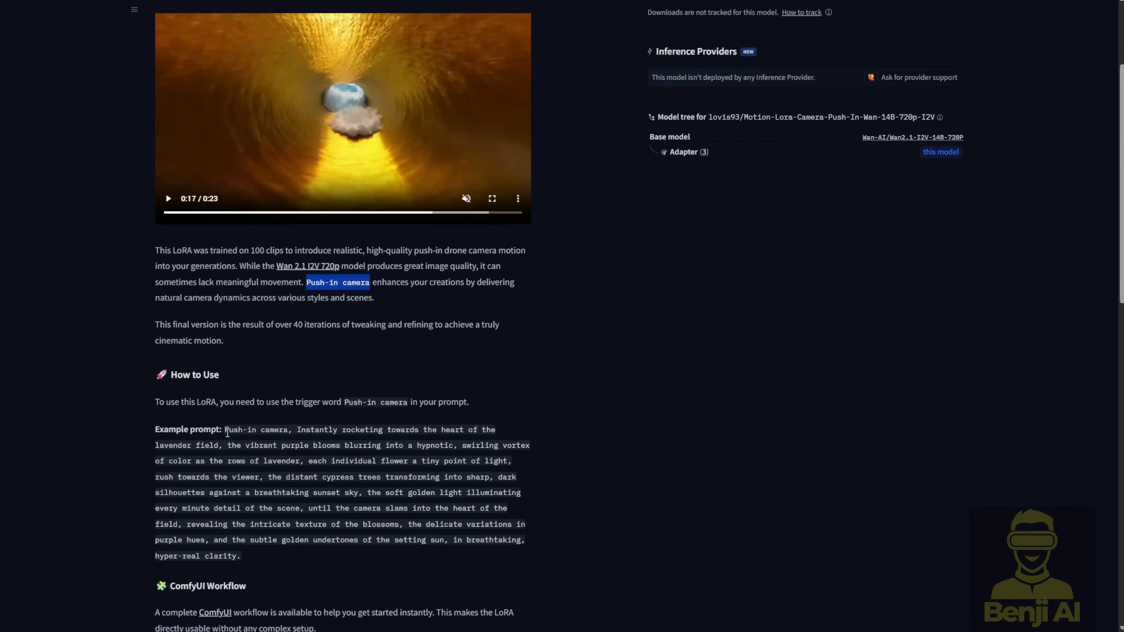
pyautogui.moveTo(224, 430); pyautogui.dragTo(256, 558)
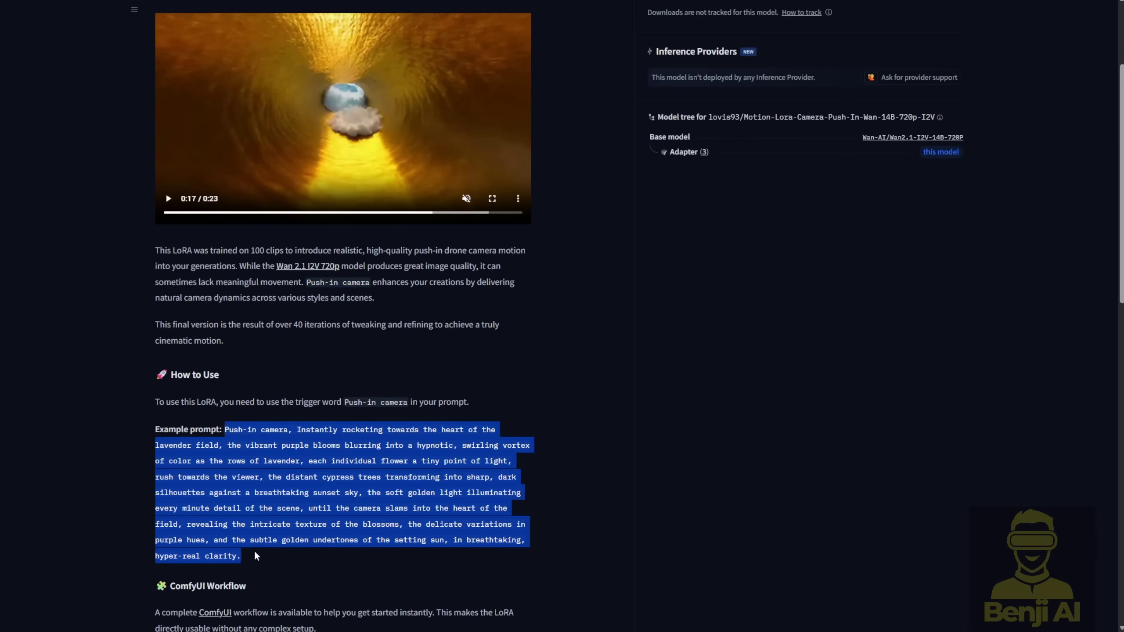
pyautogui.scroll(3, 259, 532)
pyautogui.scroll(-5, 265, 445)
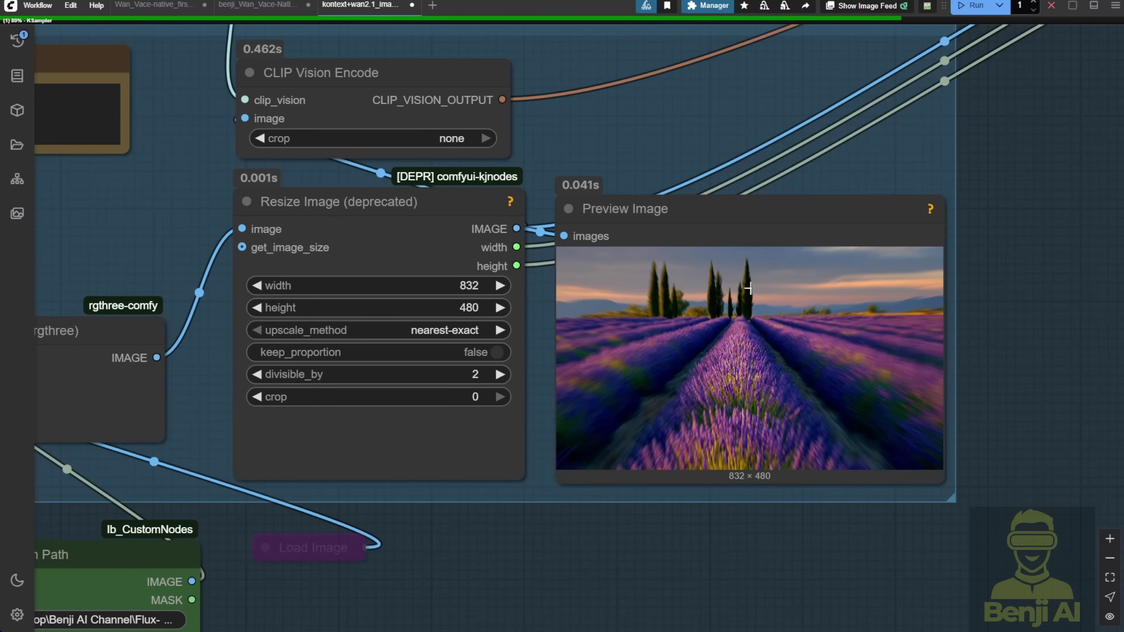
# Play the Push-in LoRA demo video, then pan the graph to the sampler and output.
pyautogui.scroll(4, 1036, 214)
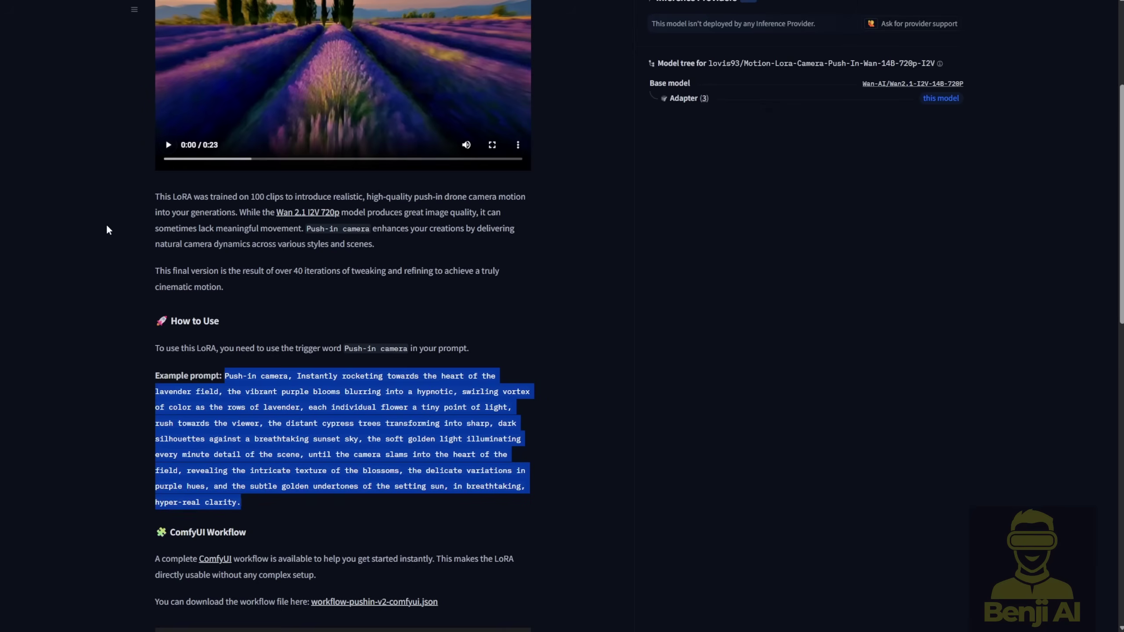
pyautogui.scroll(3, 165, 289)
pyautogui.click(167, 306)
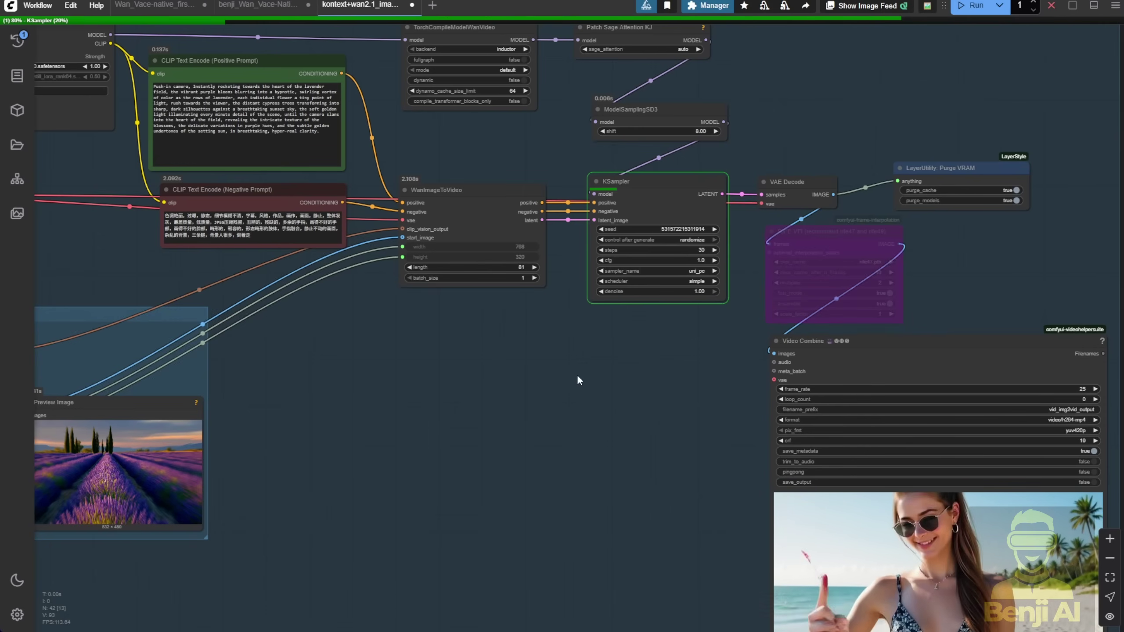
pyautogui.moveTo(456, 367); pyautogui.dragTo(638, 413)
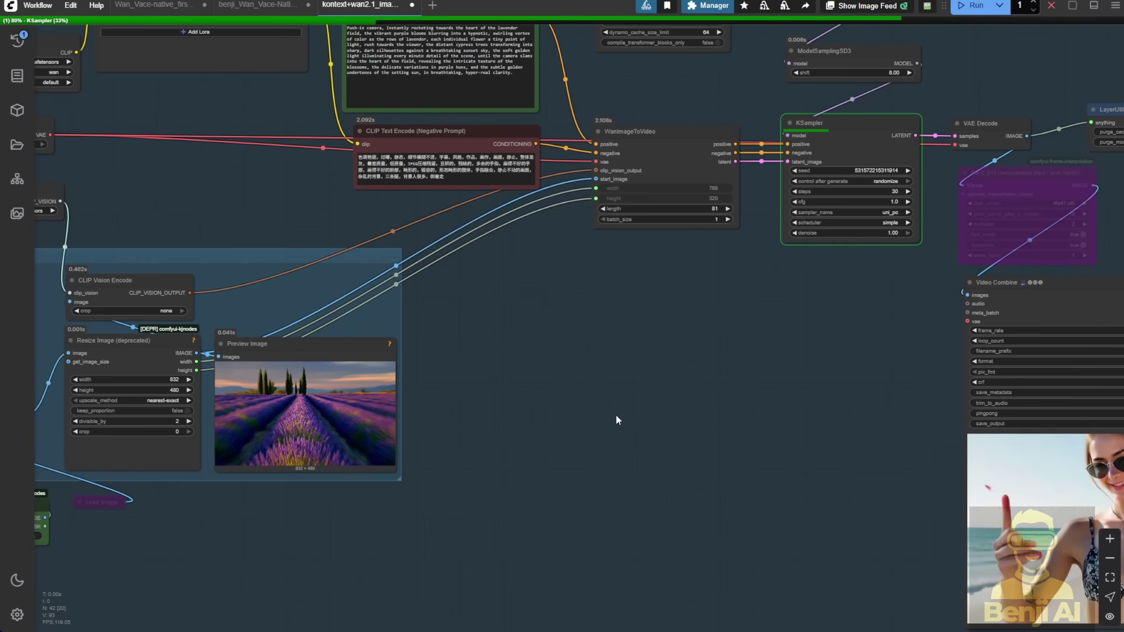
# Zoom into the ComfyUI graph to follow the lavender-field push-in render.
pyautogui.scroll(5, 645, 427)
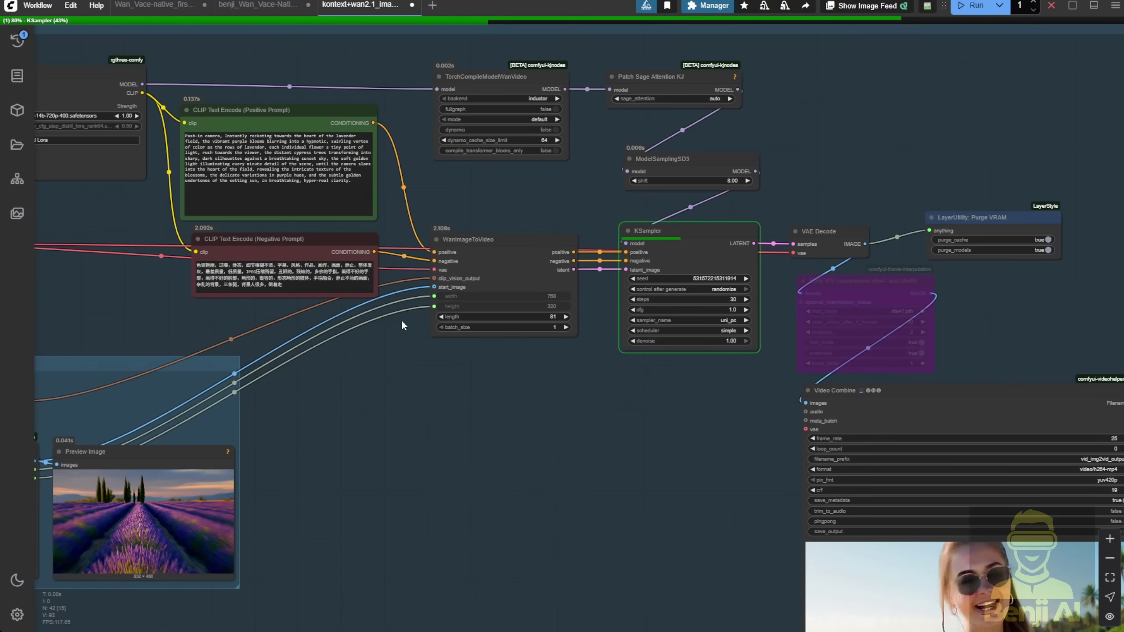
# Nudge the WanImageToVideo node slightly upward while the lavender-field clip finishes.
pyautogui.scroll(3, 729, 275)
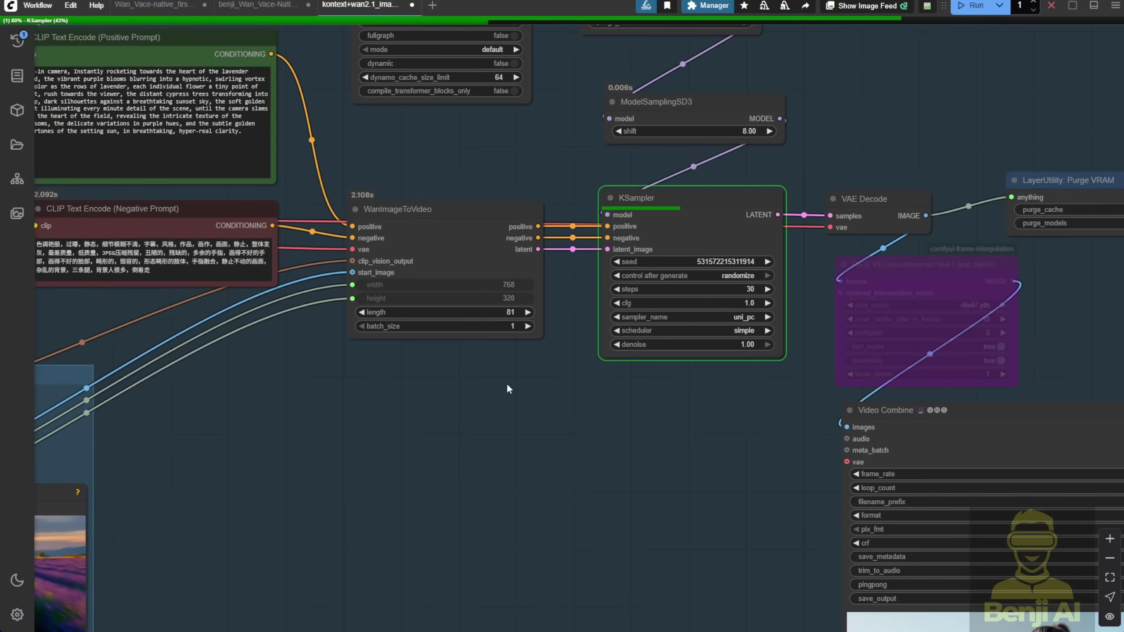
pyautogui.moveTo(382, 209); pyautogui.dragTo(382, 199)
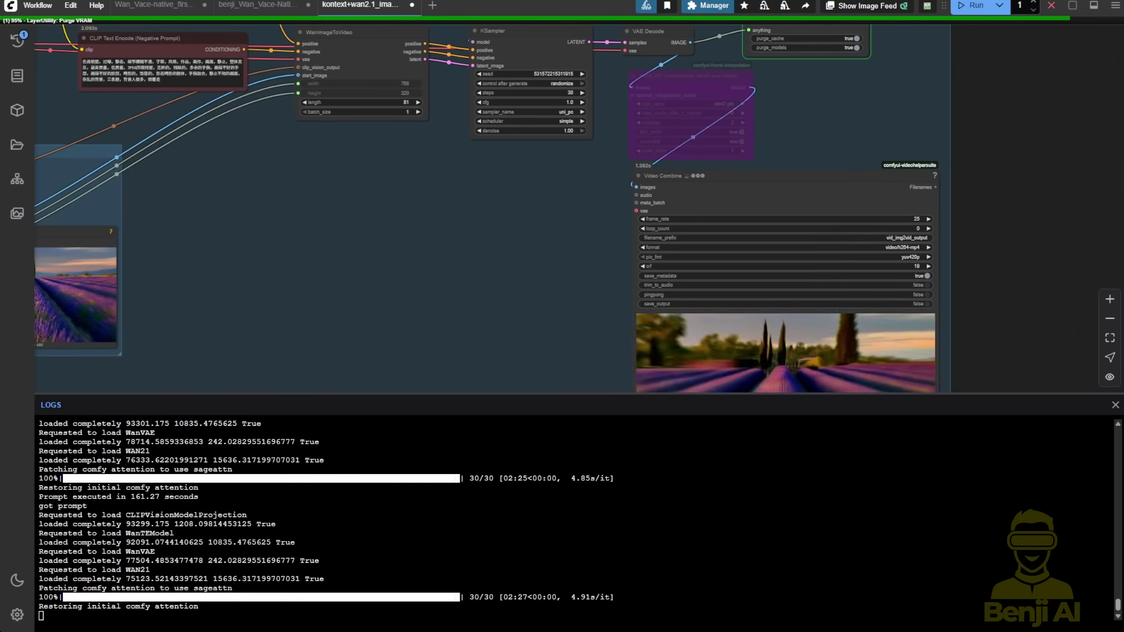
pyautogui.click(1115, 404)
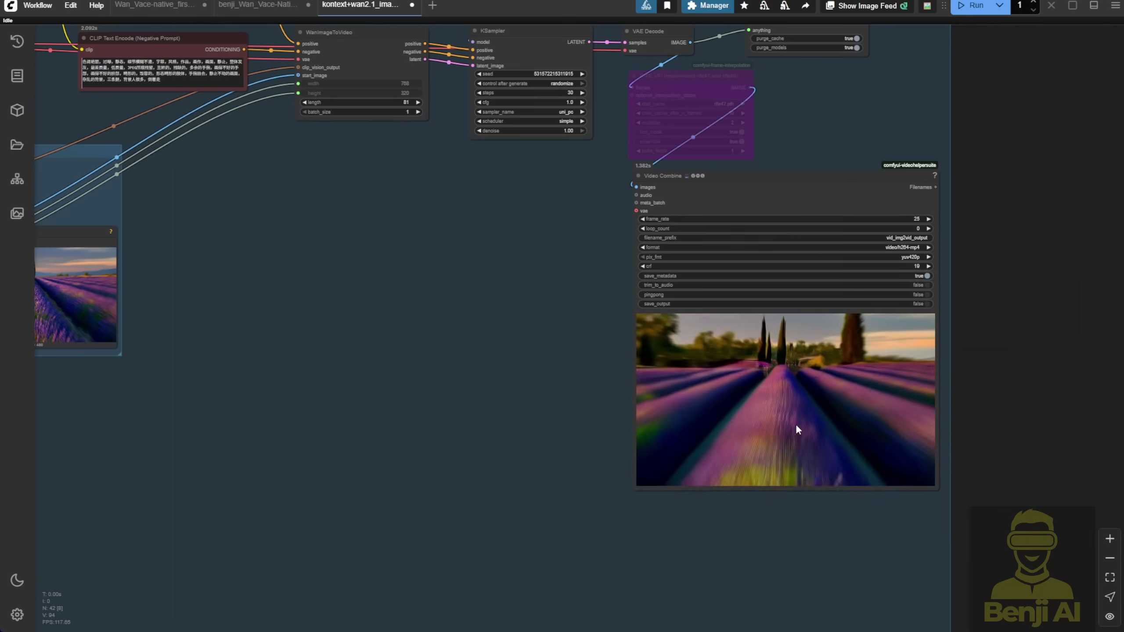
pyautogui.scroll(2, 783, 483)
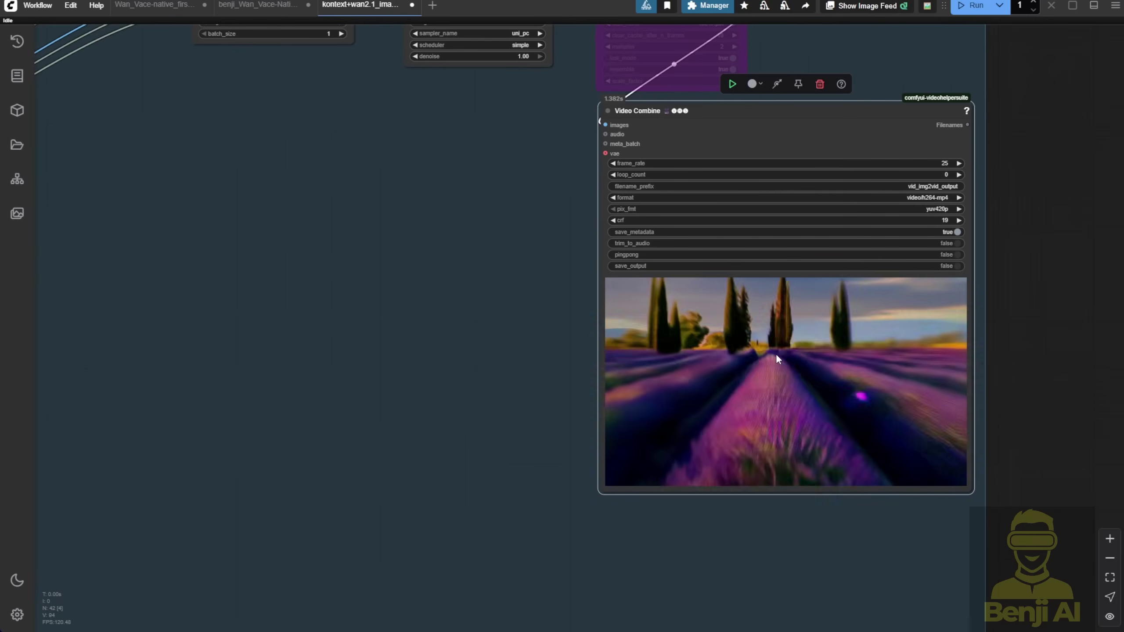
pyautogui.scroll(-5, 700, 557)
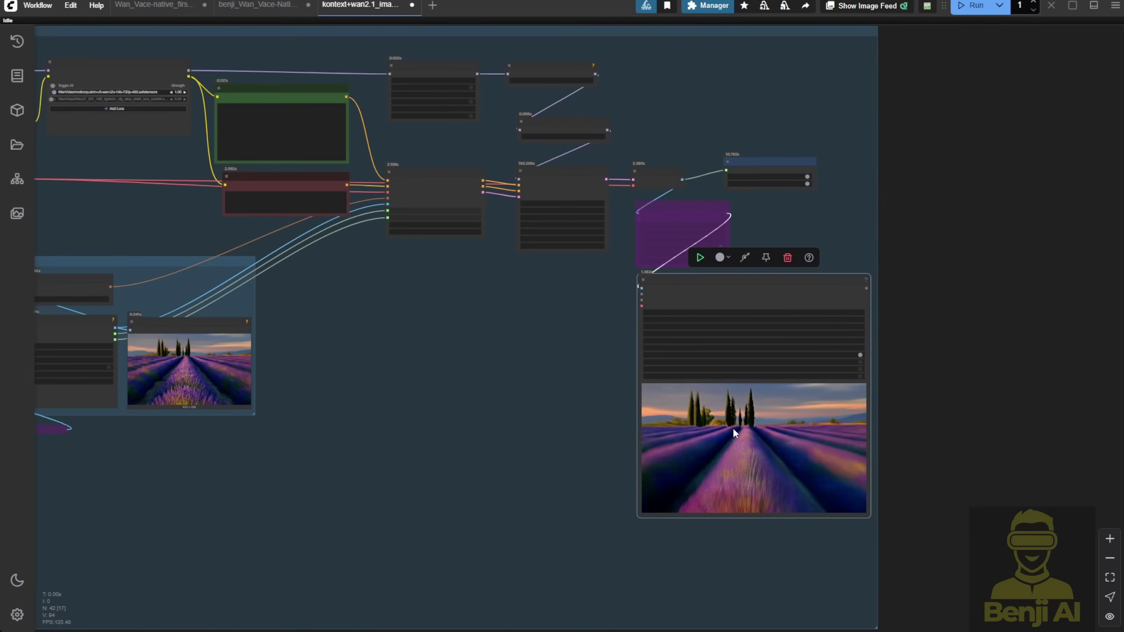
pyautogui.scroll(5, 590, 418)
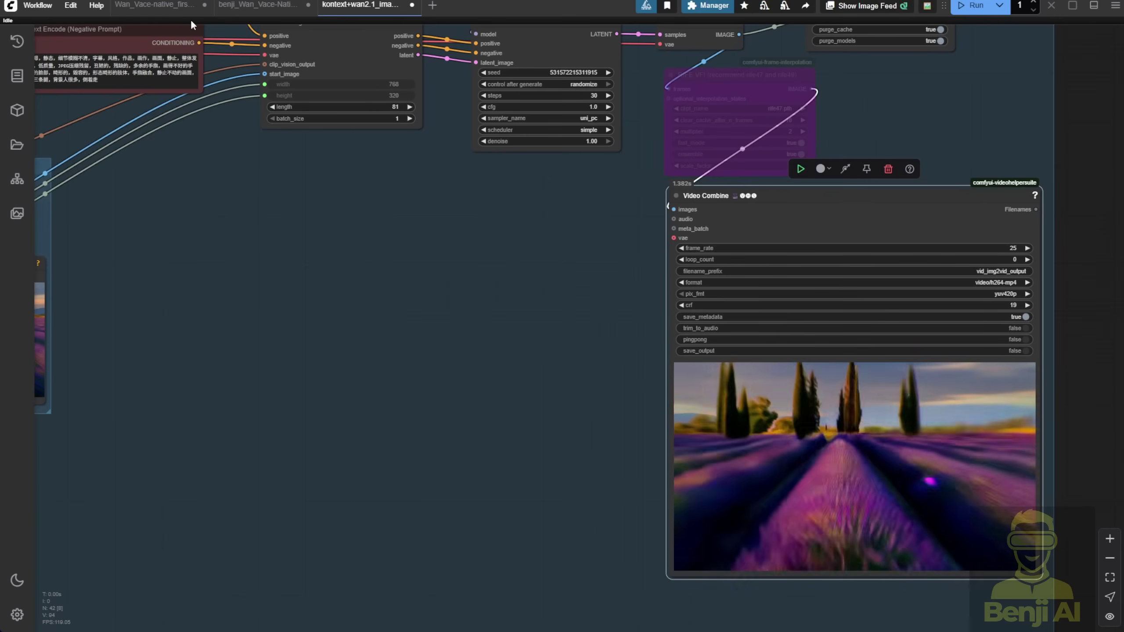
pyautogui.scroll(-4, 246, 195)
# Select the first-frame and last-frame reference image previews in the VACE workflow.
pyautogui.scroll(-8, 247, 196)
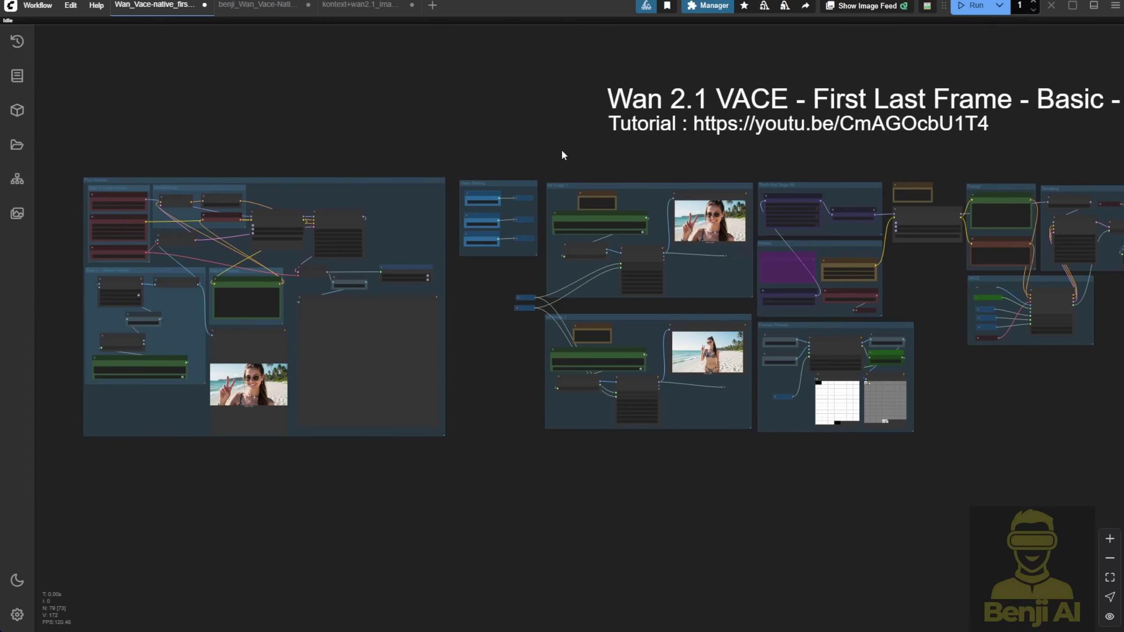
pyautogui.moveTo(841, 163); pyautogui.dragTo(422, 155)
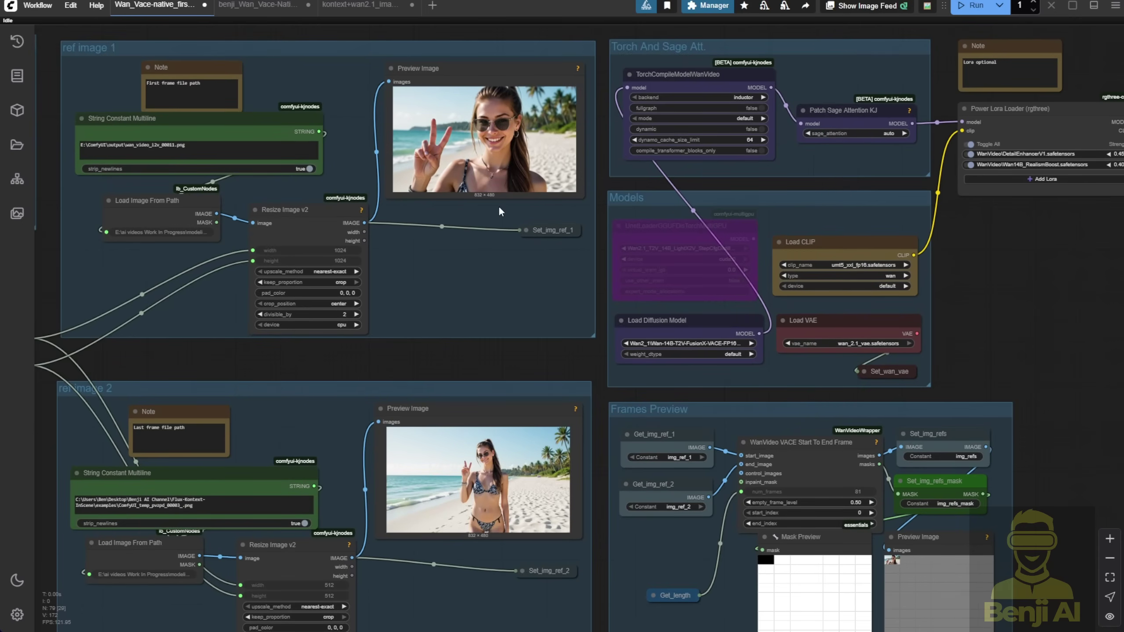
pyautogui.click(453, 136)
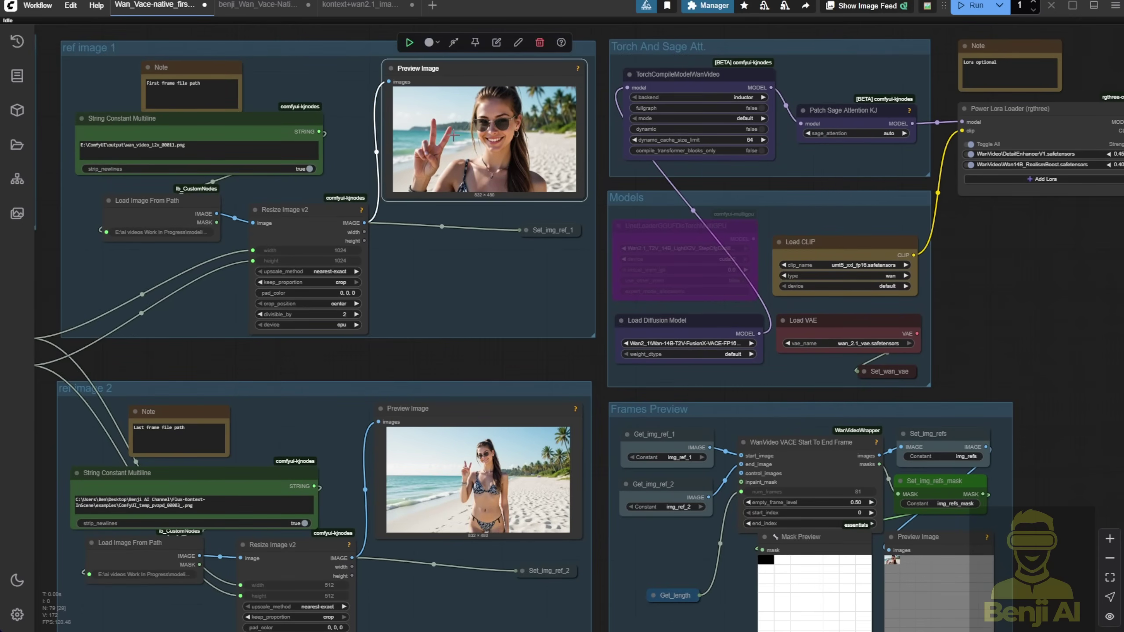
pyautogui.scroll(-4, 481, 116)
pyautogui.click(505, 304)
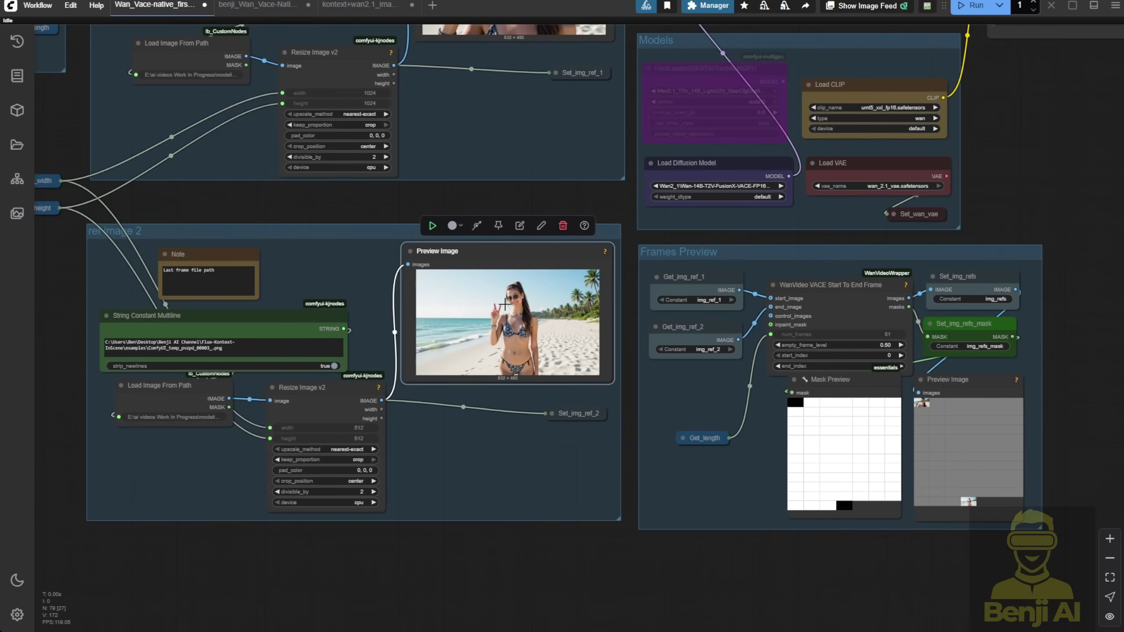
# Pan across the VACE nodes to the reference images and Frames Preview.
pyautogui.moveTo(690, 484); pyautogui.dragTo(581, 497)
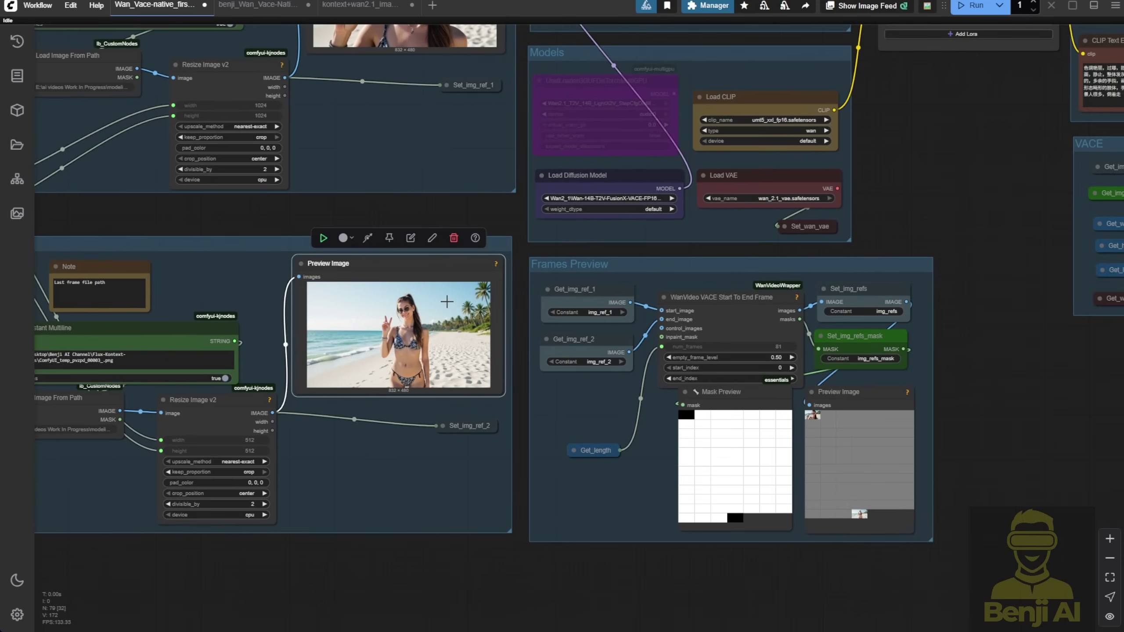
pyautogui.scroll(-4, 447, 301)
pyautogui.scroll(2, 408, 283)
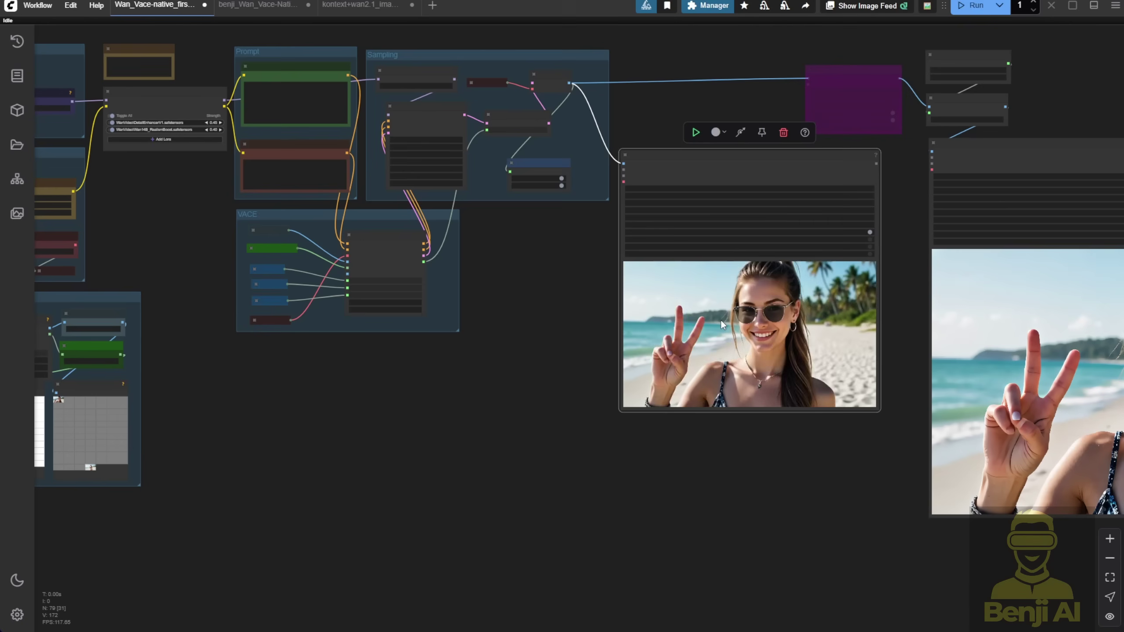
pyautogui.moveTo(267, 467); pyautogui.dragTo(857, 486)
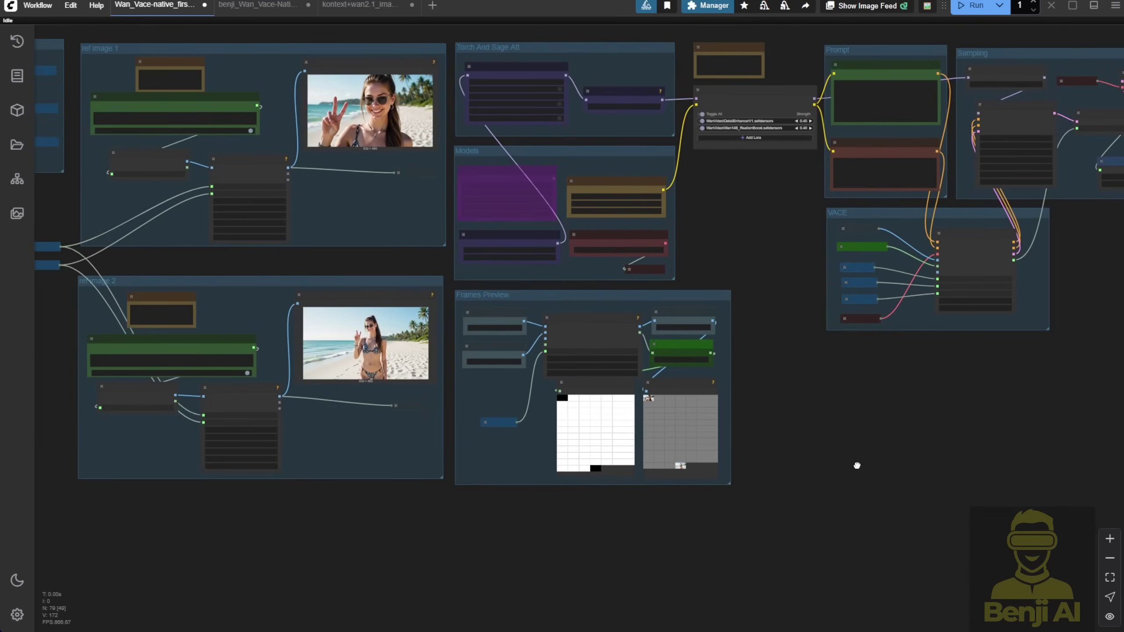
pyautogui.scroll(3, 452, 348)
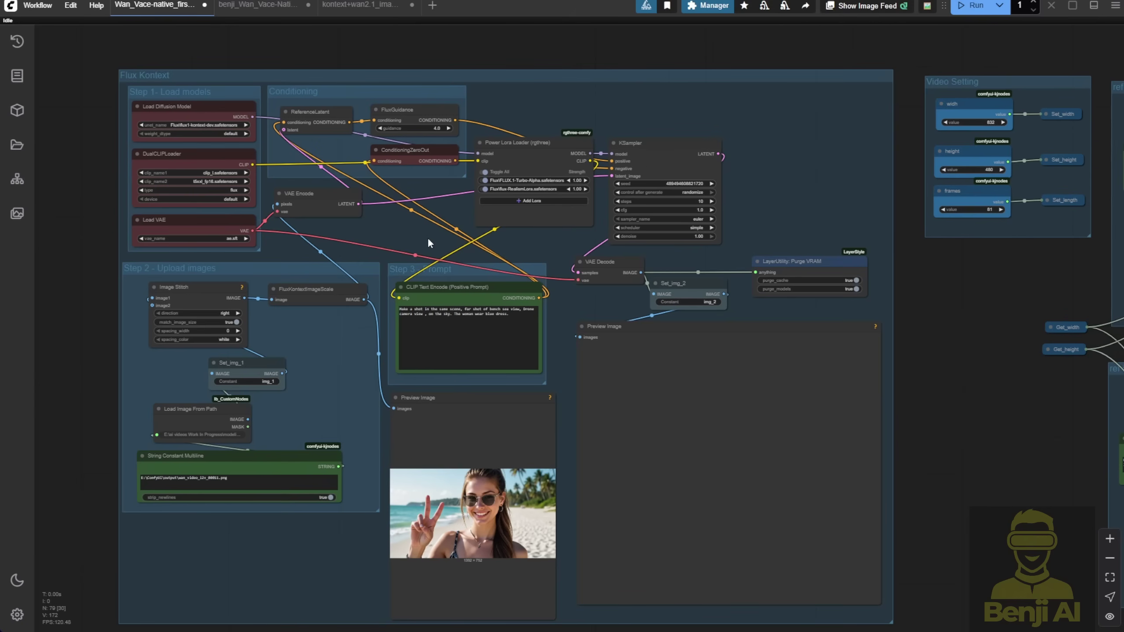
# Pan and zoom across the Flux Kontext group to review the Power Lora Loader and KSampler.
pyautogui.scroll(6, 428, 240)
pyautogui.scroll(-3, 448, 219)
pyautogui.moveTo(513, 228); pyautogui.dragTo(543, 259)
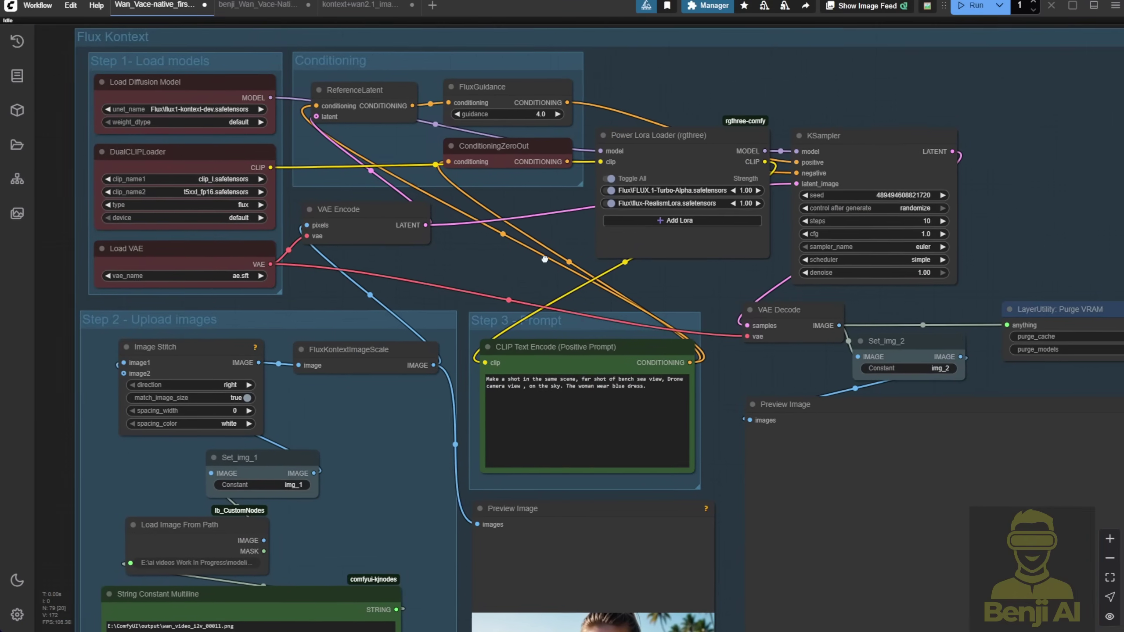
pyautogui.scroll(5, 686, 194)
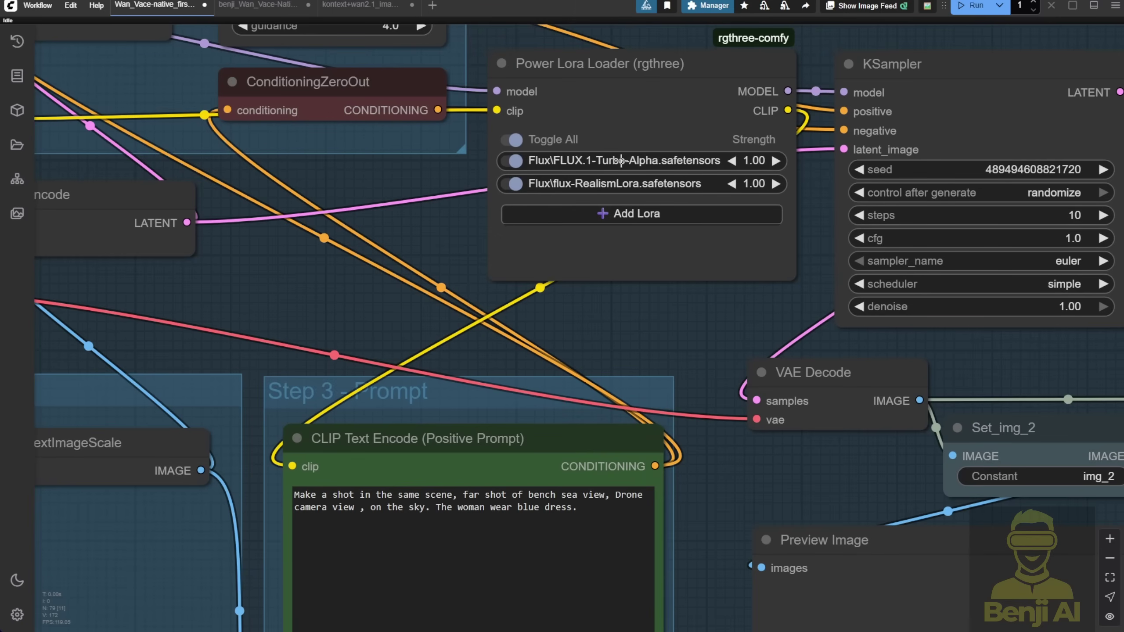
pyautogui.moveTo(722, 327); pyautogui.dragTo(666, 332)
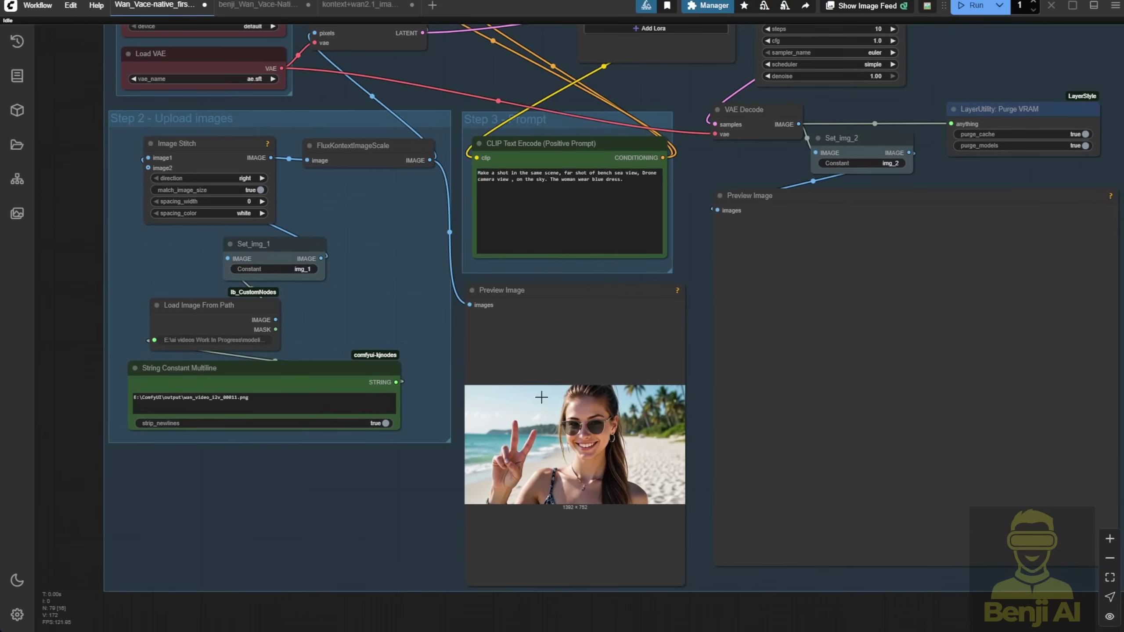
pyautogui.scroll(4, 600, 456)
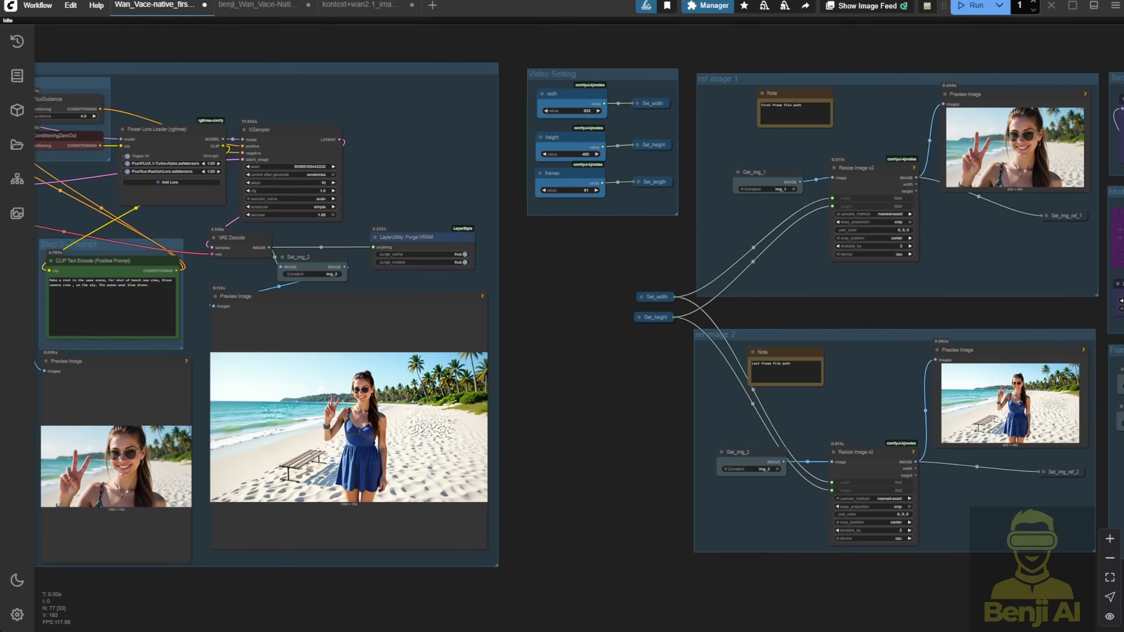
pyautogui.scroll(6, 771, 203)
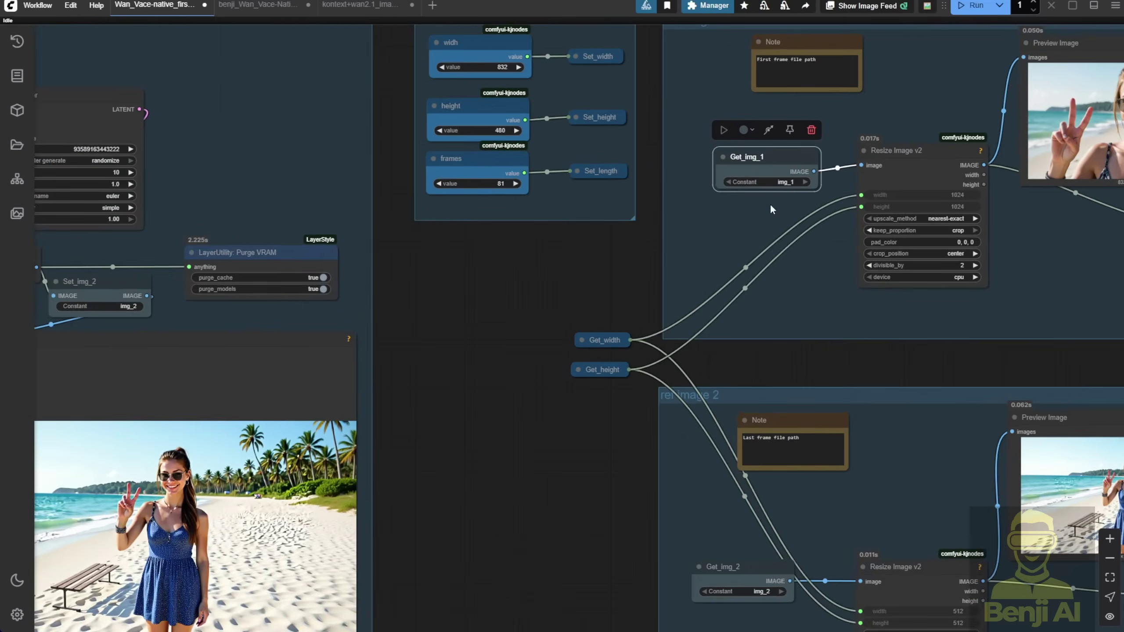
pyautogui.moveTo(805, 276); pyautogui.dragTo(581, 340)
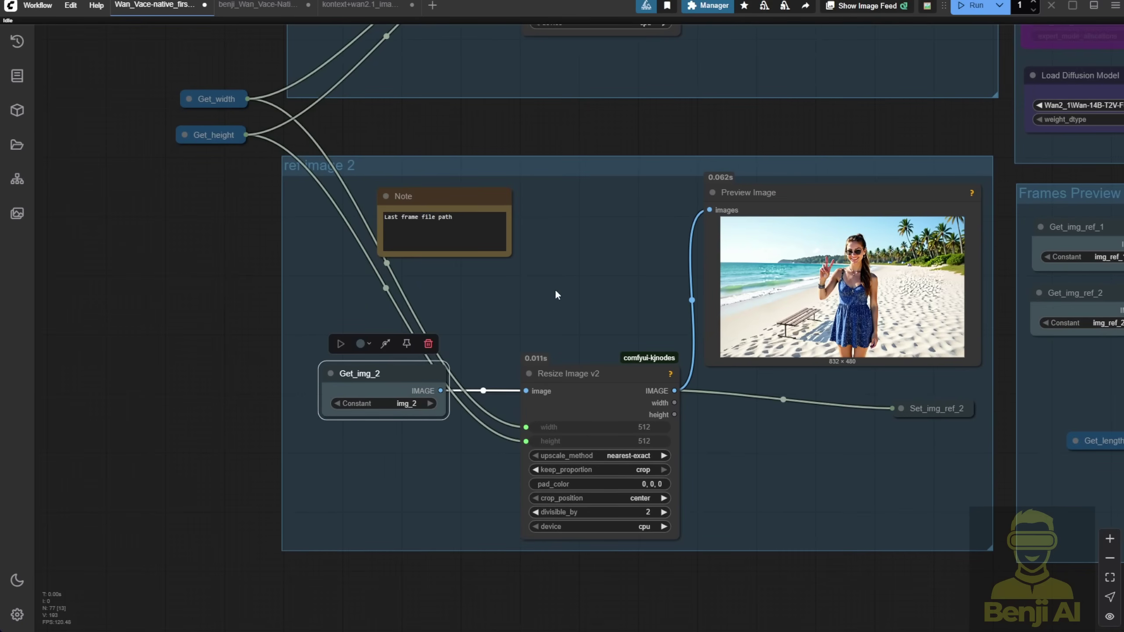
pyautogui.moveTo(557, 293); pyautogui.dragTo(439, 306)
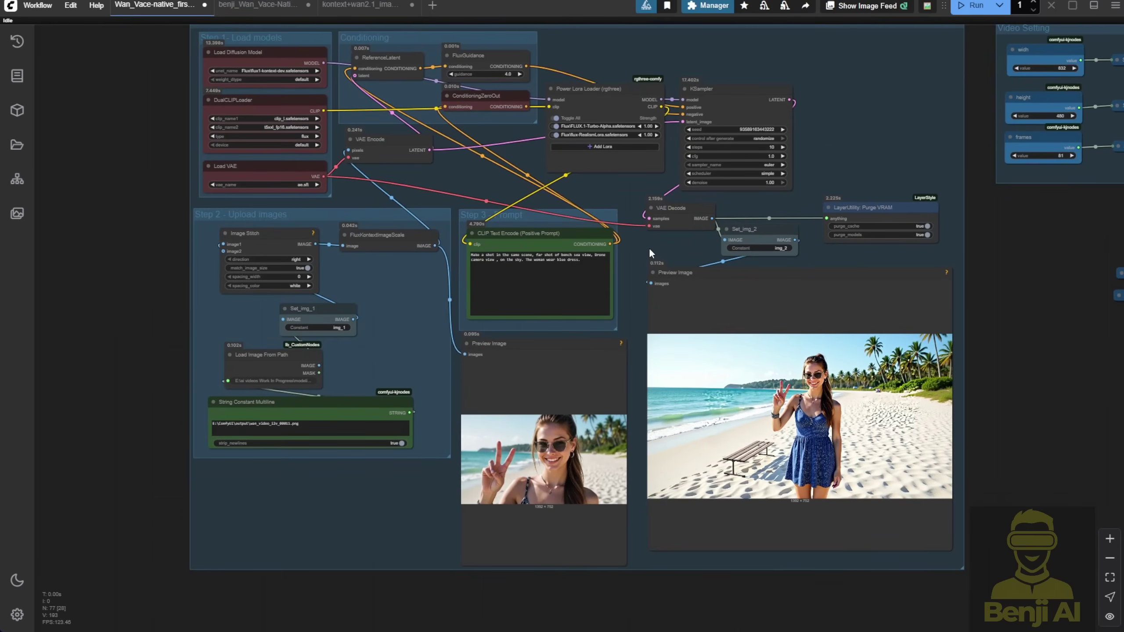
pyautogui.moveTo(649, 252); pyautogui.dragTo(647, 293)
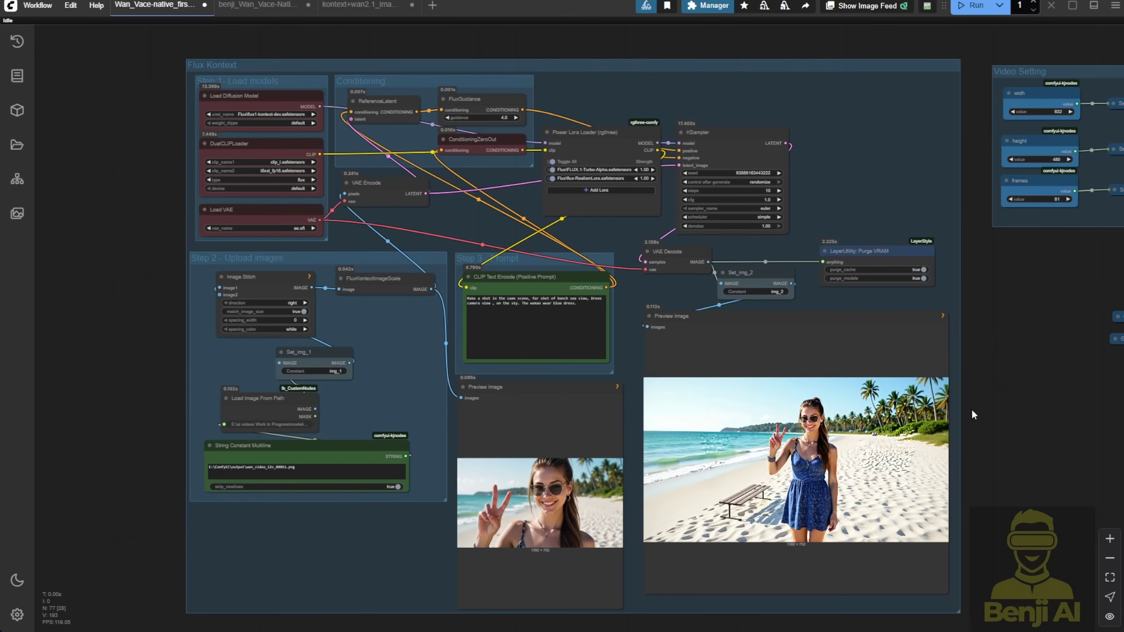
pyautogui.scroll(3, 949, 431)
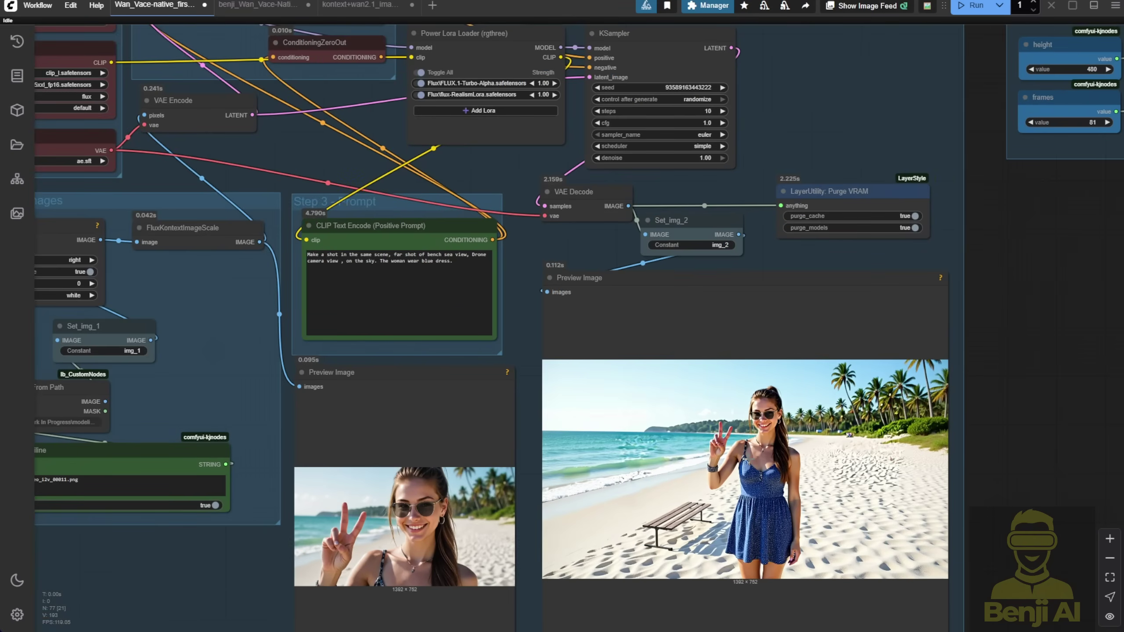
pyautogui.scroll(-2, 740, 359)
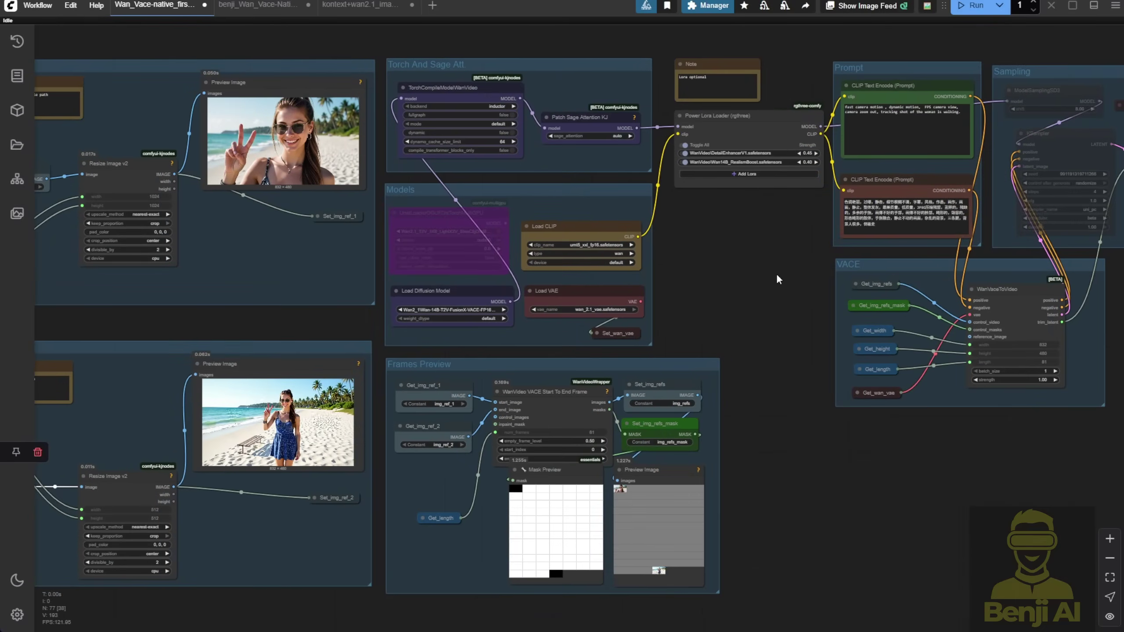
# Fit the Sampling group to its nodes and re-enable its bypassed nodes.
pyautogui.moveTo(777, 277); pyautogui.dragTo(502, 284)
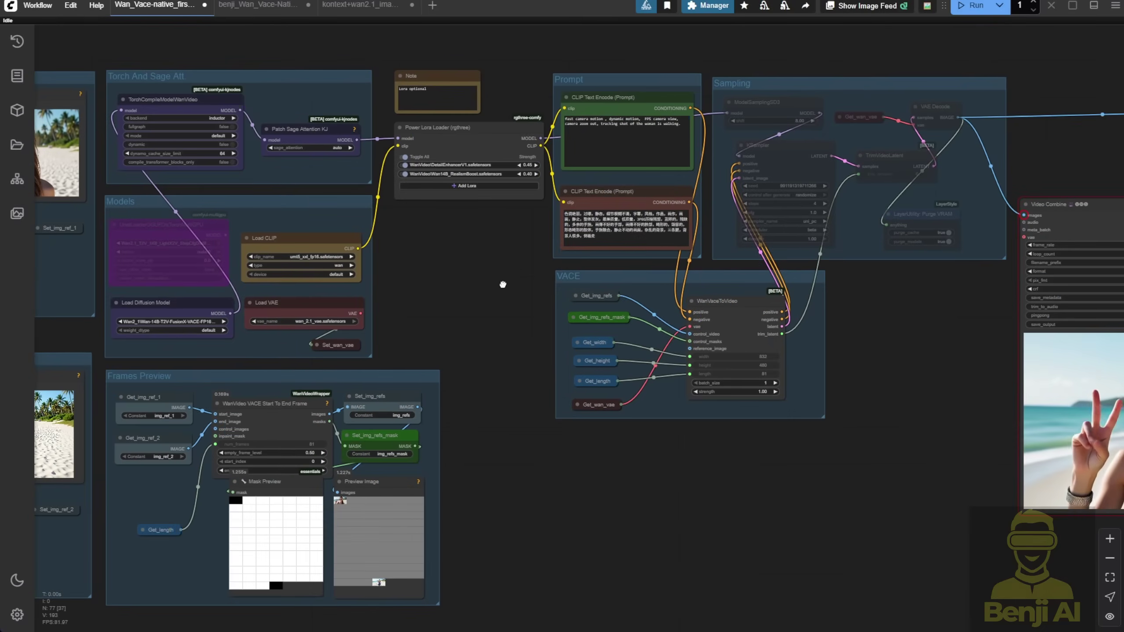
pyautogui.rightClick(846, 229)
pyautogui.click(885, 361)
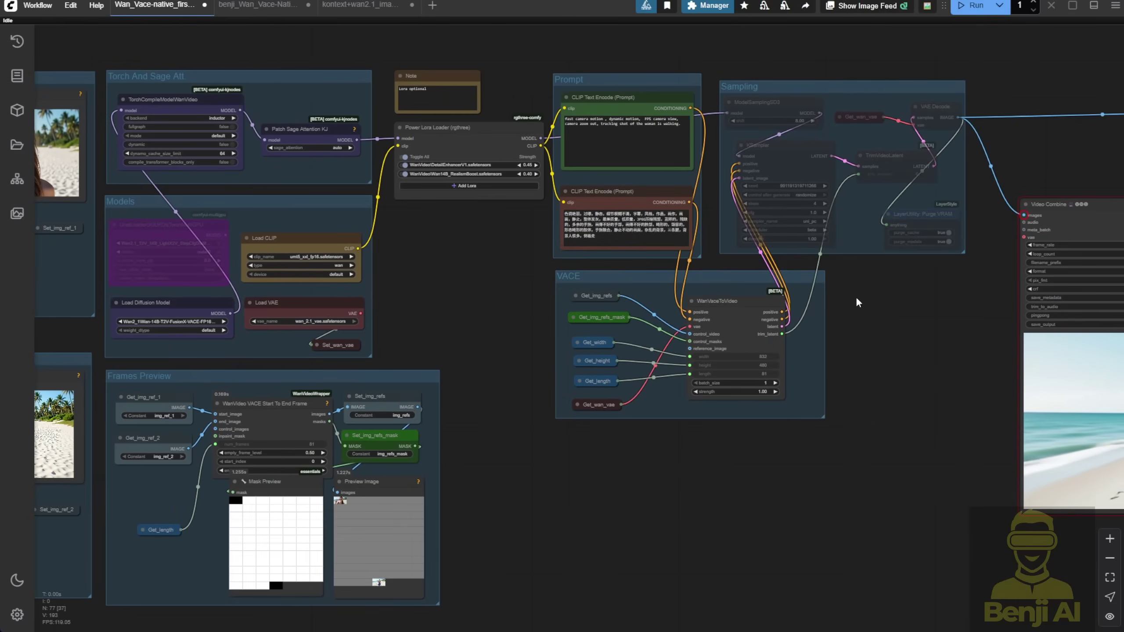
pyautogui.rightClick(856, 239)
pyautogui.click(915, 393)
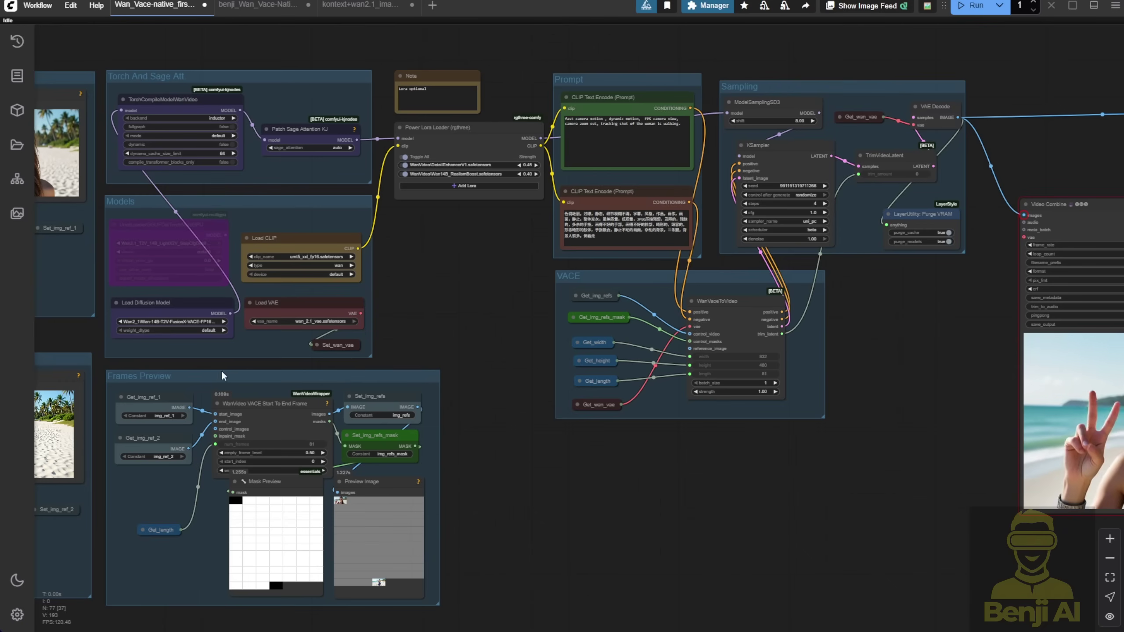
# Zoom in to check the LoRA loader, reference images and Frames Preview.
pyautogui.scroll(5, 668, 250)
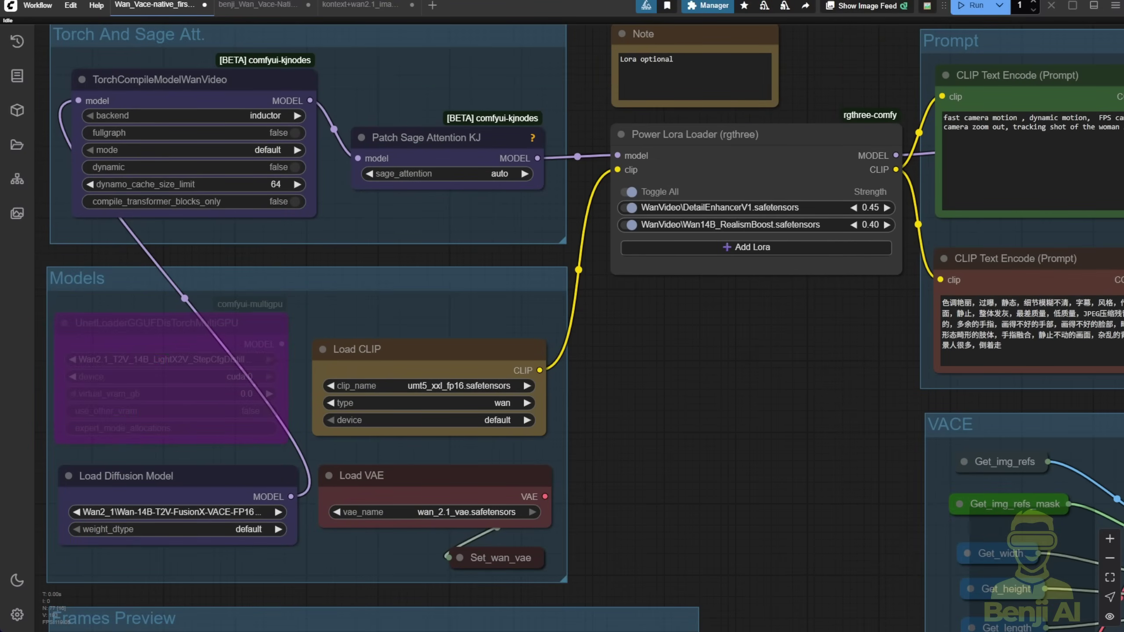
pyautogui.moveTo(671, 321); pyautogui.dragTo(831, 162)
pyautogui.scroll(2, 797, 205)
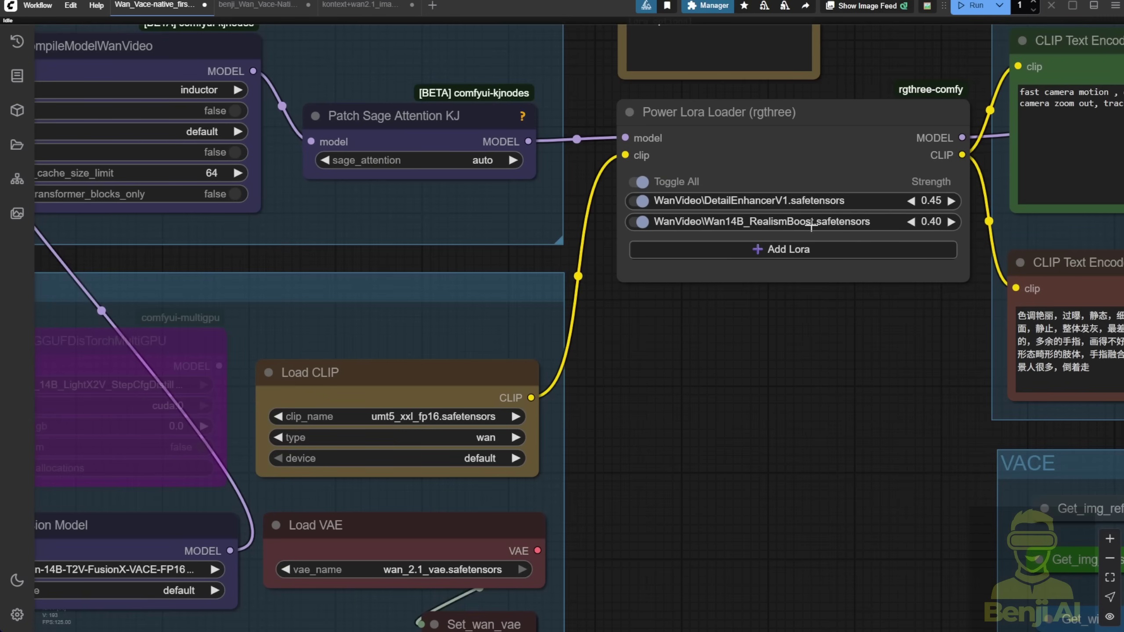
pyautogui.scroll(-2, 743, 368)
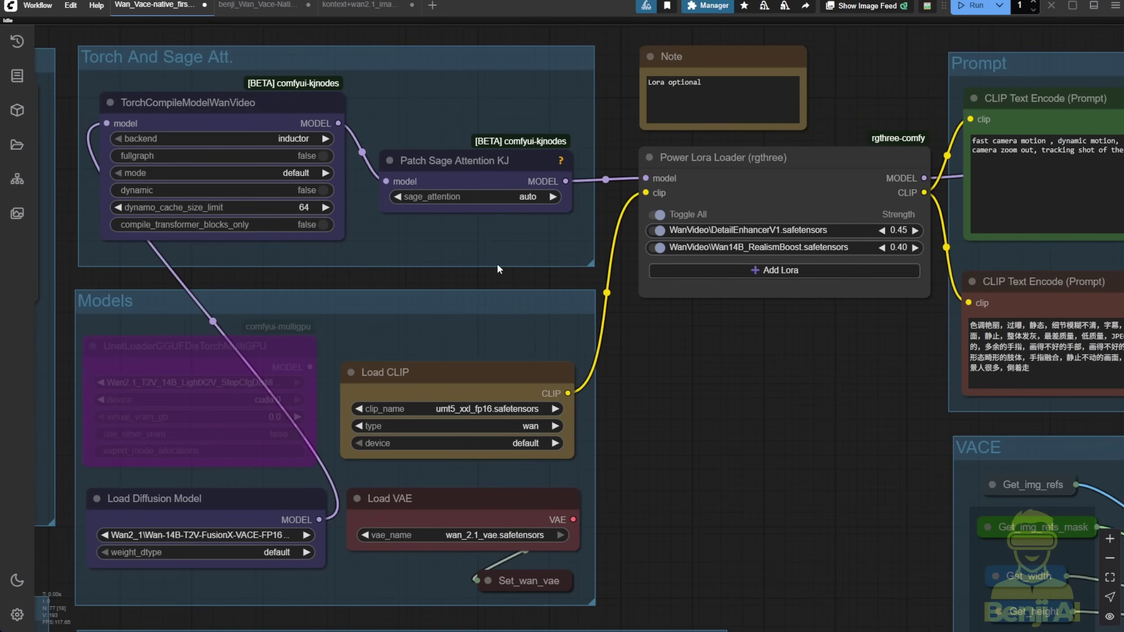
pyautogui.scroll(-3, 659, 412)
pyautogui.moveTo(658, 412); pyautogui.dragTo(970, 230)
pyautogui.scroll(-2, 970, 230)
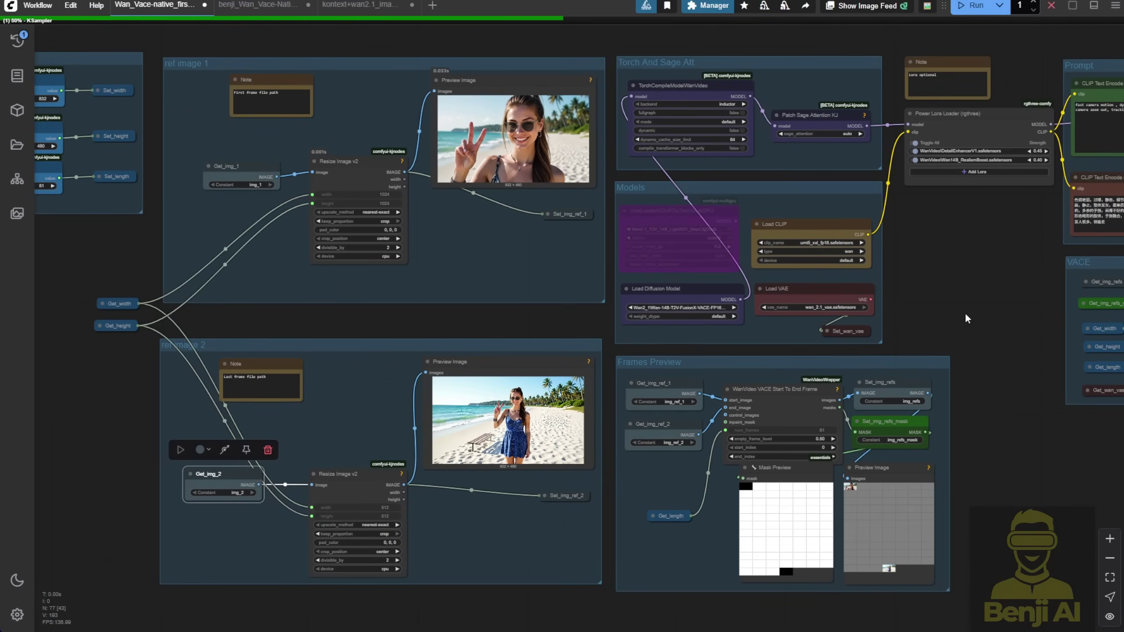
pyautogui.scroll(-2, 664, 322)
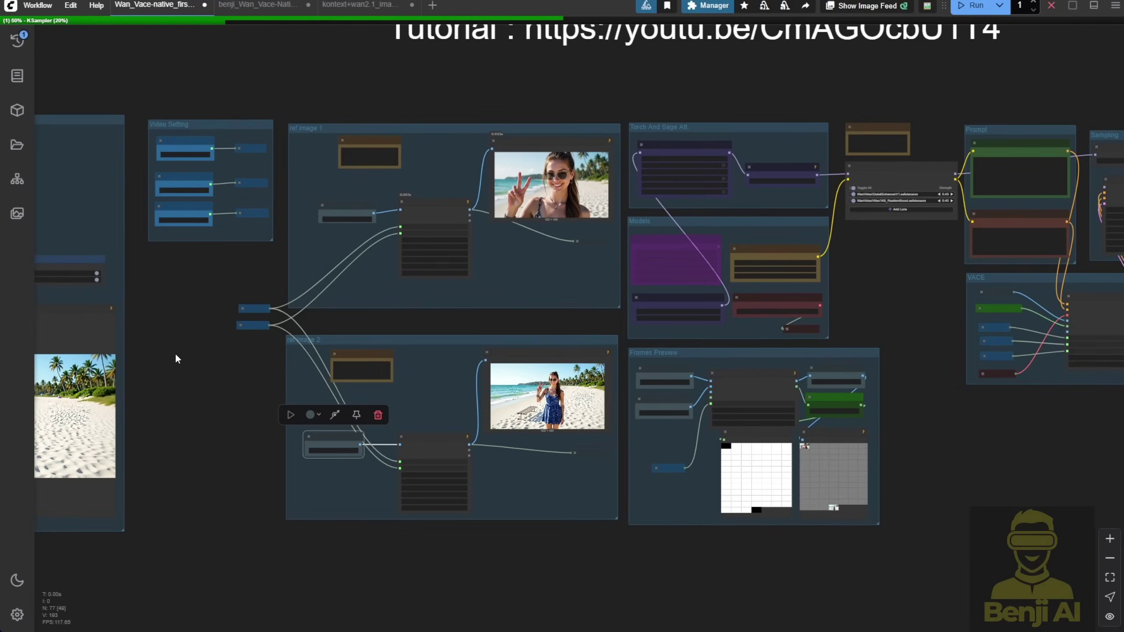
pyautogui.moveTo(185, 358); pyautogui.dragTo(724, 372)
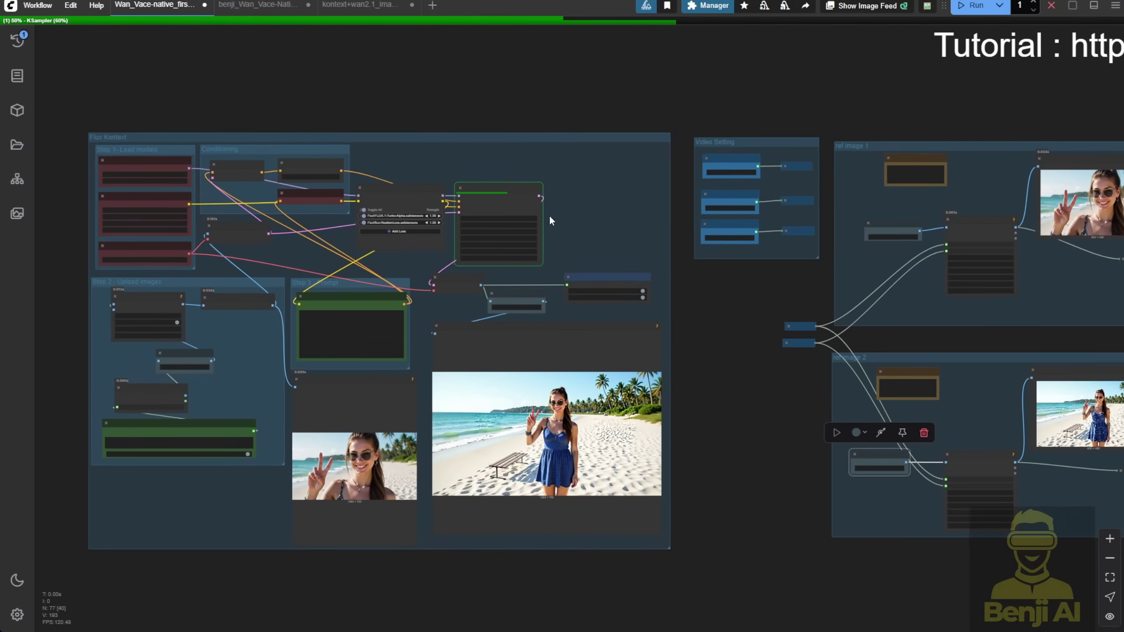
pyautogui.scroll(1, 551, 220)
pyautogui.scroll(-1, 587, 203)
pyautogui.scroll(3, 566, 179)
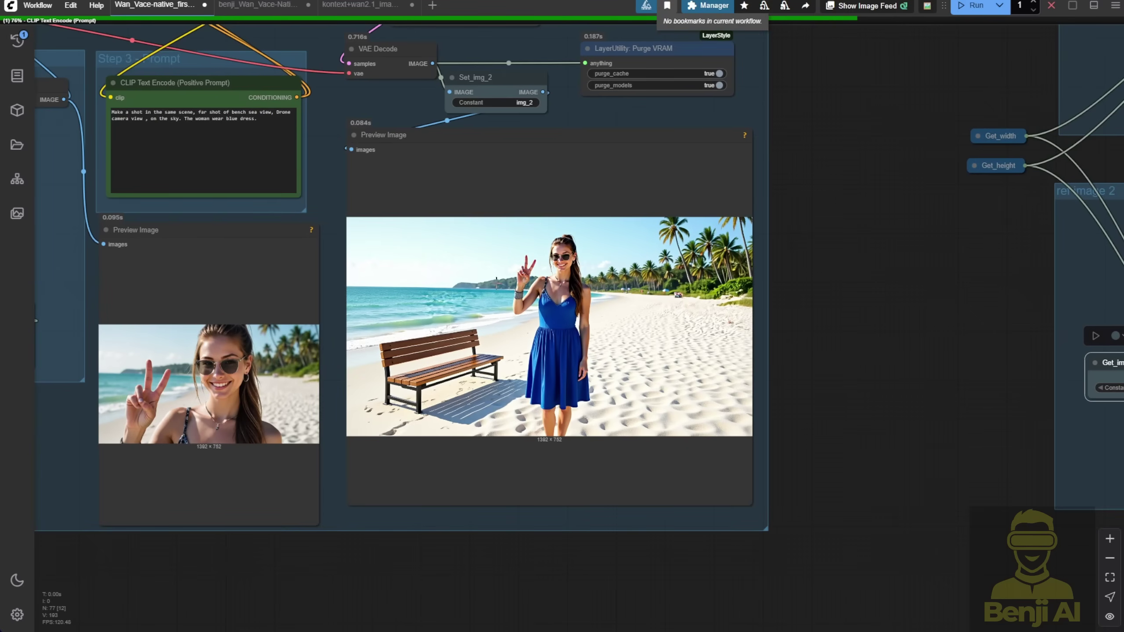
pyautogui.scroll(-5, 616, 203)
pyautogui.moveTo(586, 220); pyautogui.dragTo(381, 247)
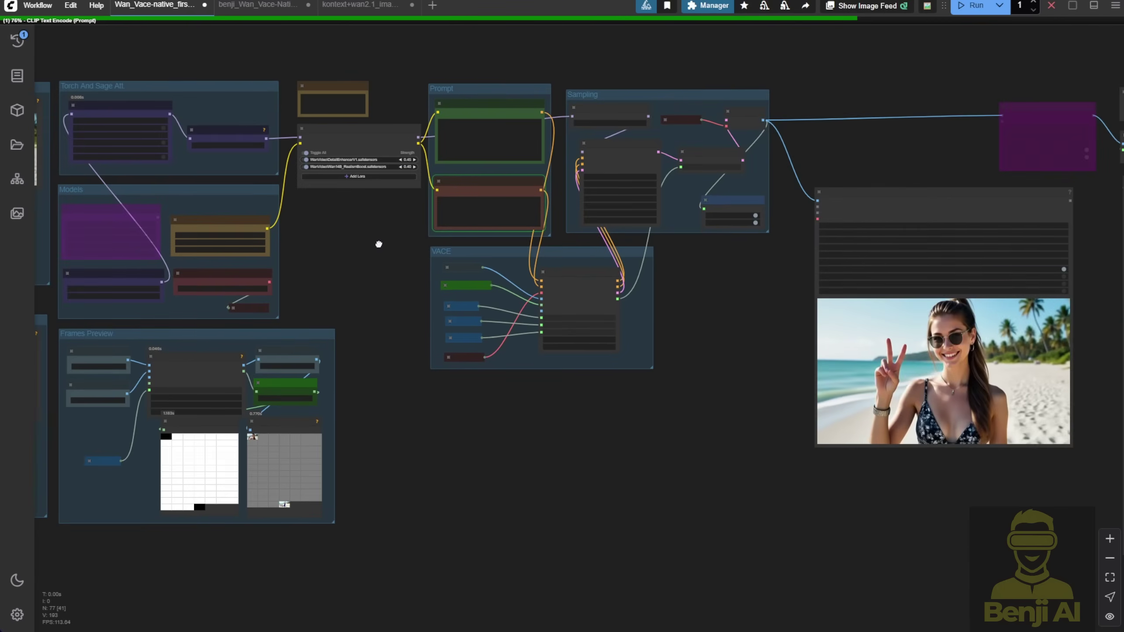
pyautogui.scroll(5, 501, 214)
pyautogui.scroll(3, 578, 167)
pyautogui.scroll(-4, 578, 167)
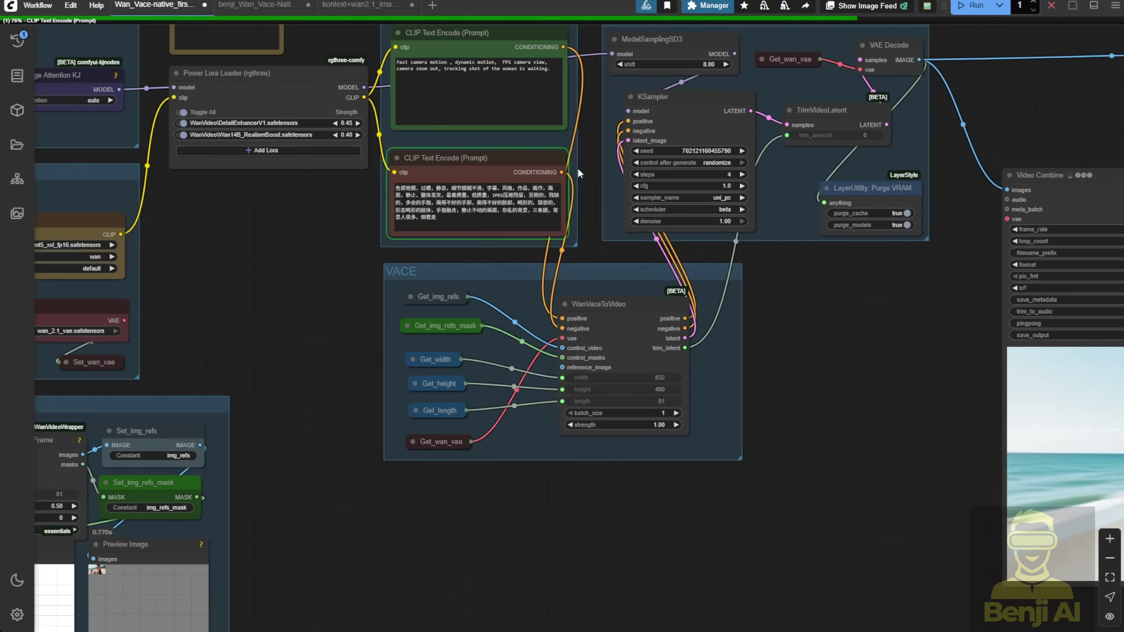
pyautogui.click(709, 108)
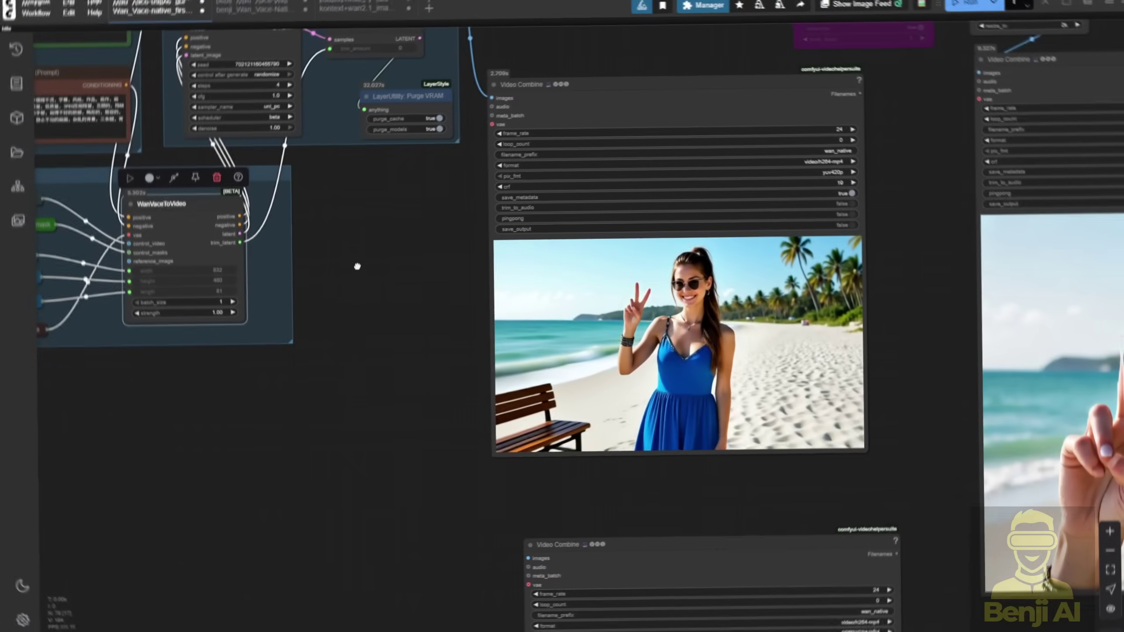
pyautogui.moveTo(359, 263); pyautogui.dragTo(261, 271)
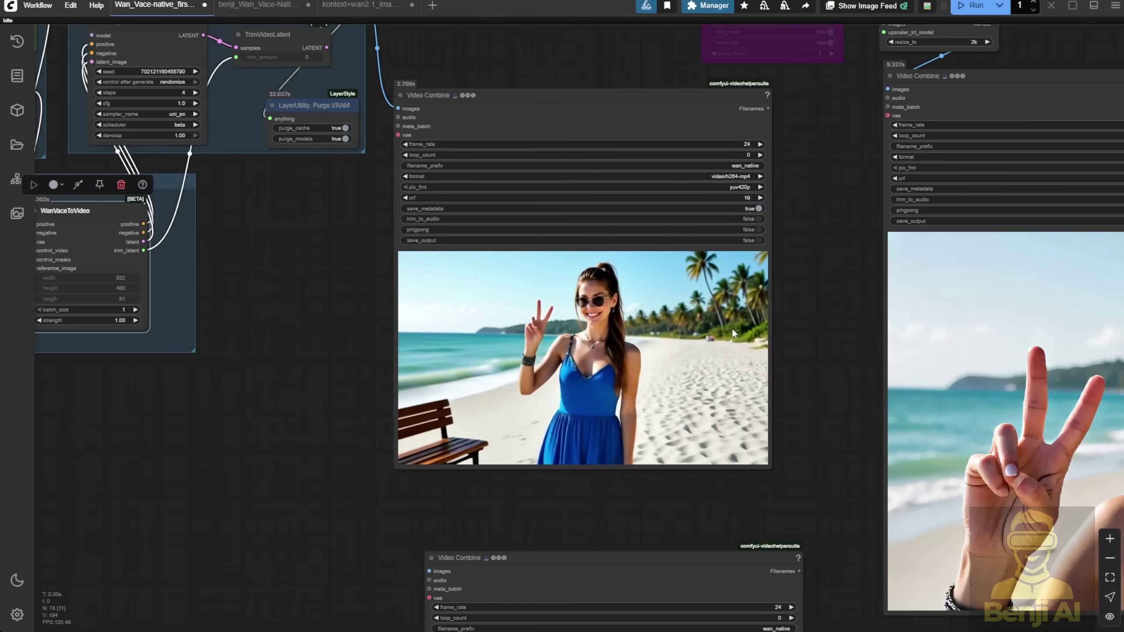
pyautogui.scroll(-3, 668, 339)
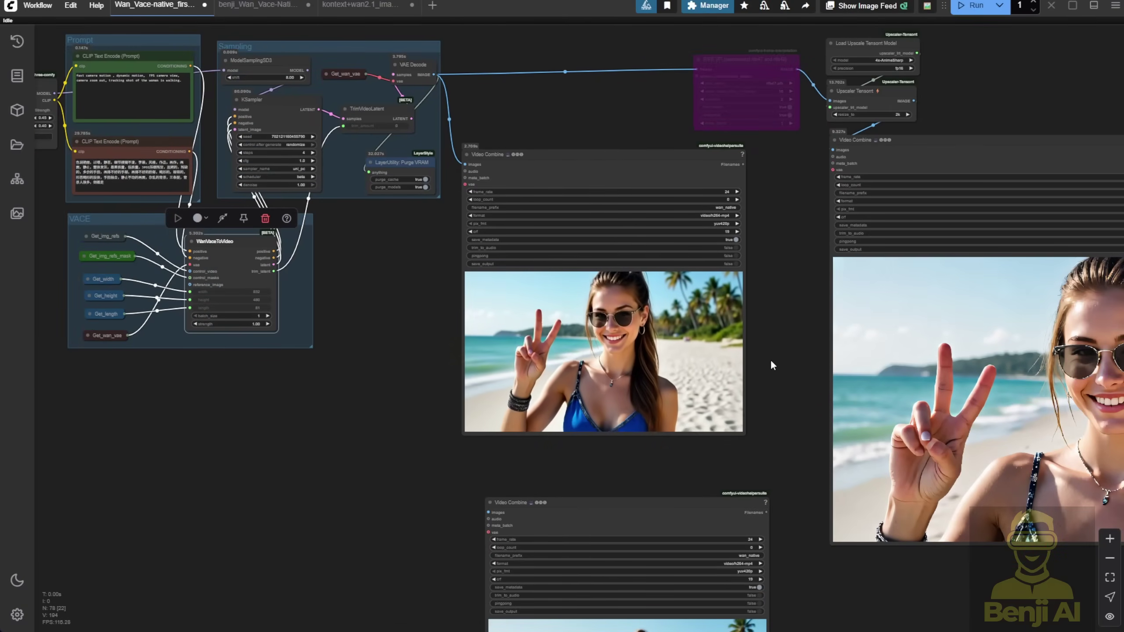
pyautogui.moveTo(780, 356); pyautogui.dragTo(502, 292)
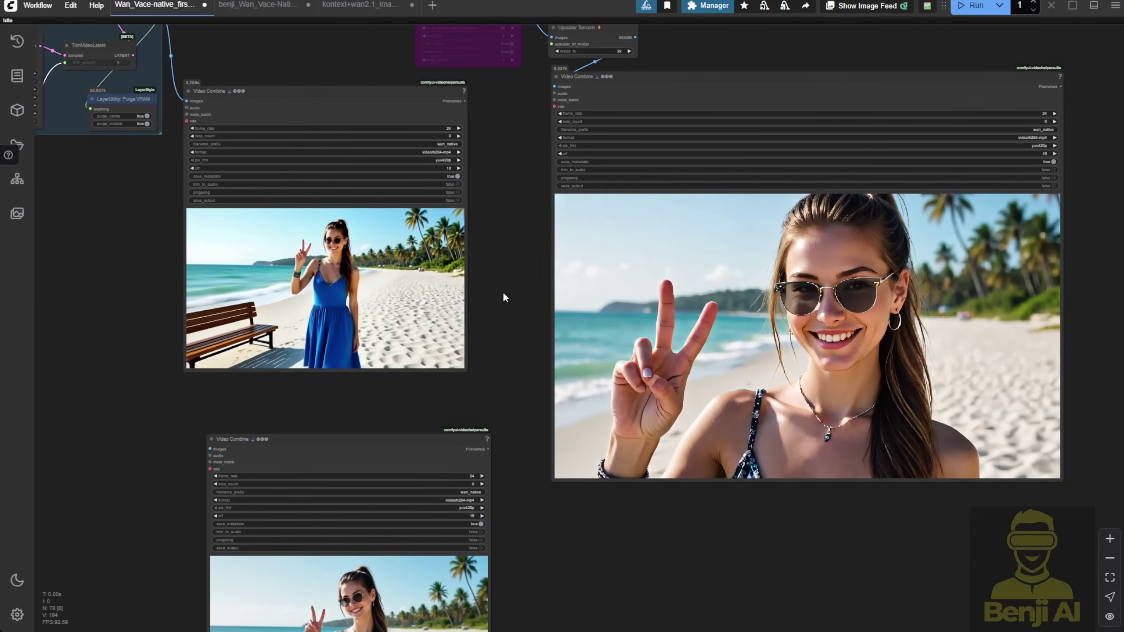
pyautogui.rightClick(775, 258)
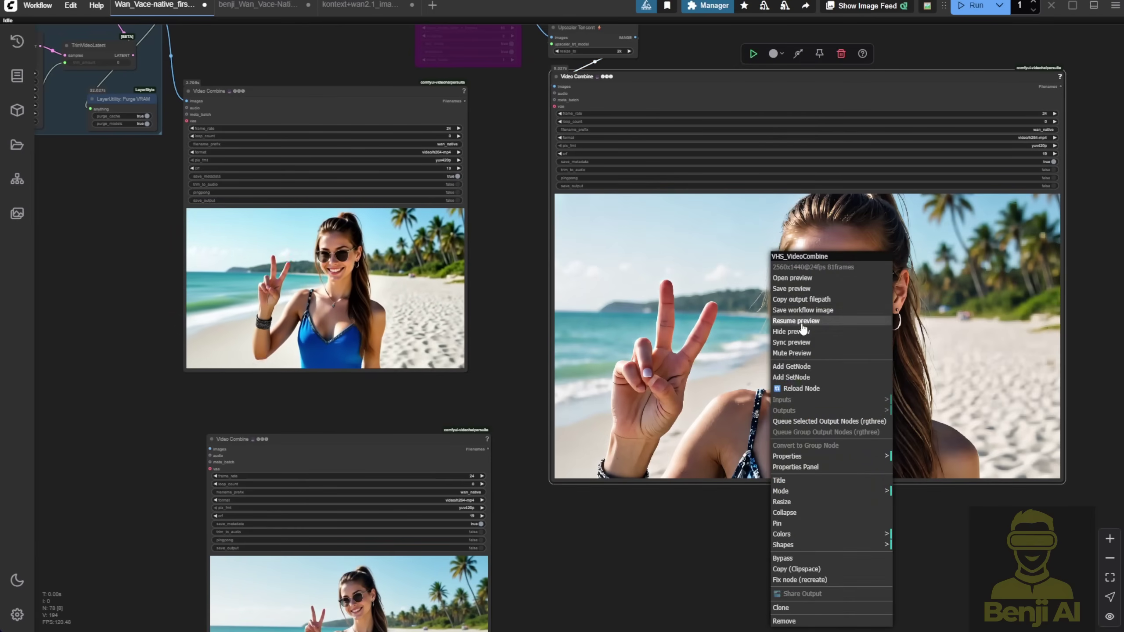
pyautogui.scroll(-1, 755, 477)
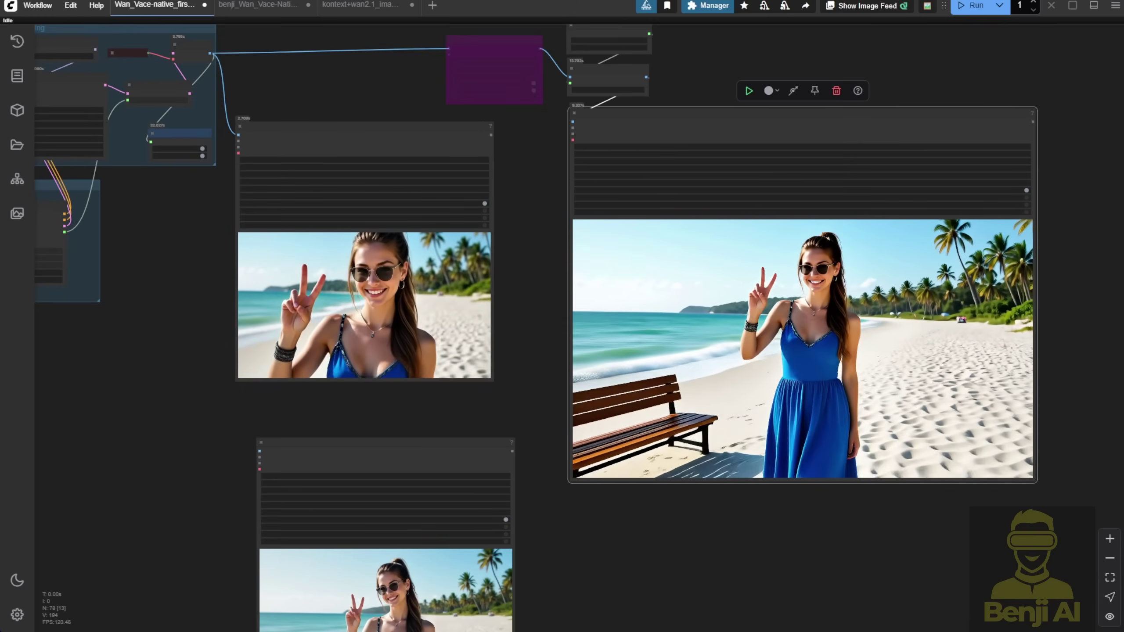
pyautogui.scroll(1, 756, 477)
pyautogui.scroll(-1, 755, 476)
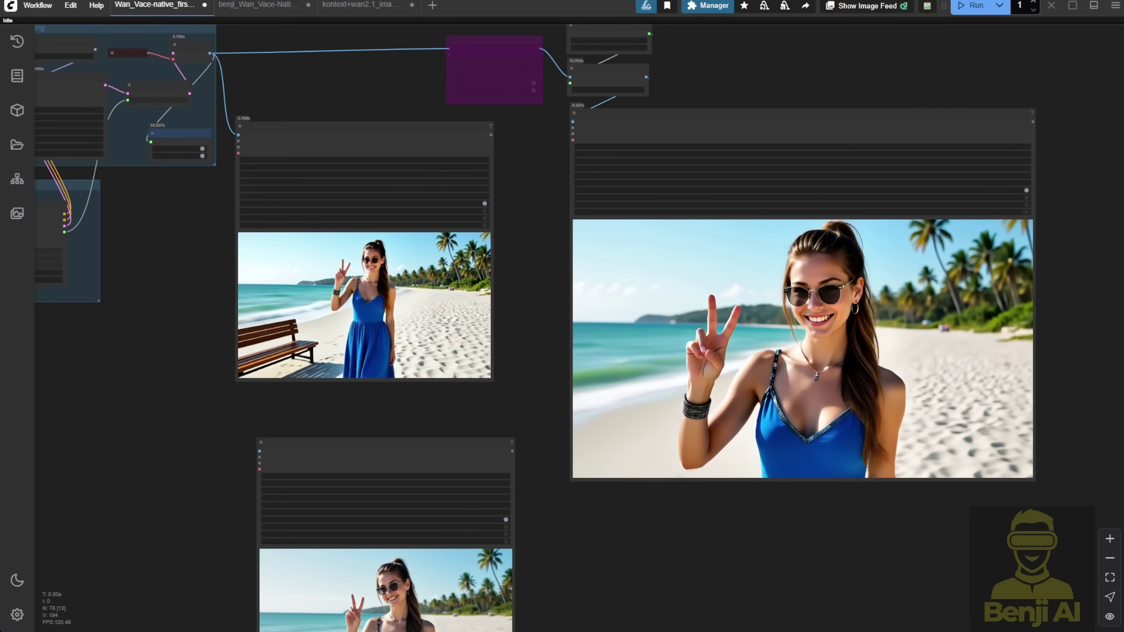
# Show the queue history, open the combined video in the large player, and replay it.
pyautogui.press('q')
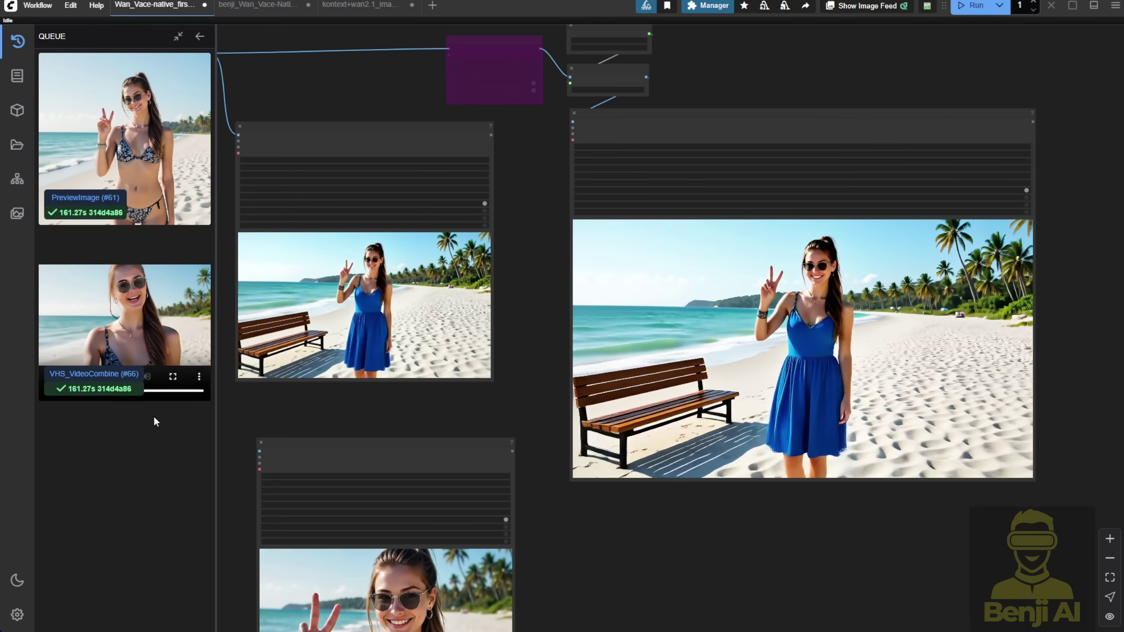
pyautogui.click(144, 318)
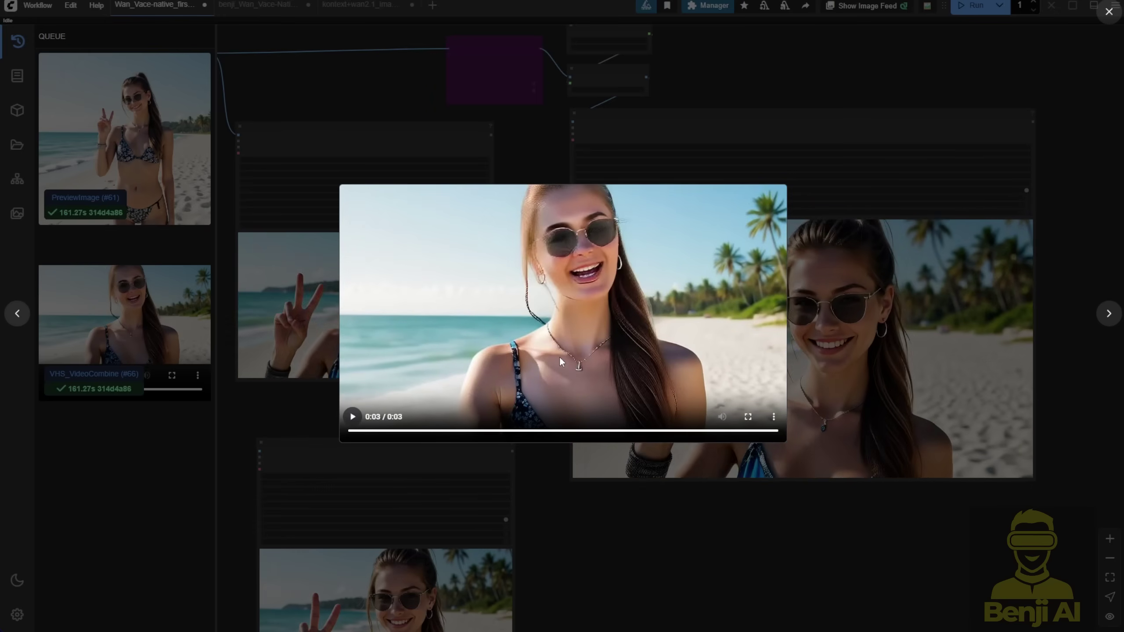
pyautogui.click(363, 430)
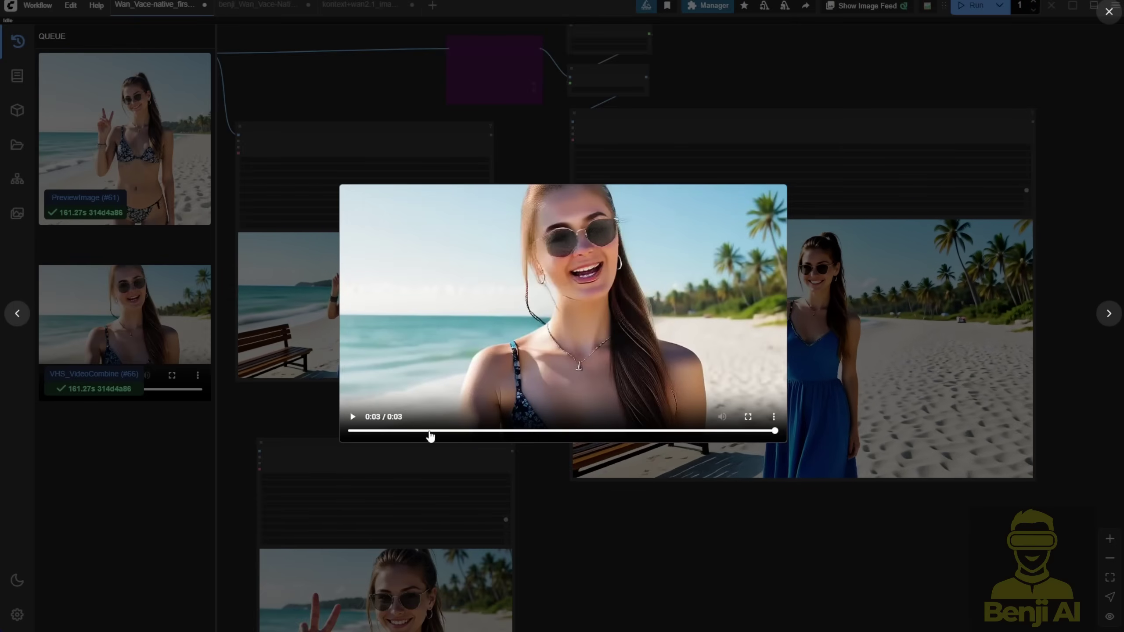
pyautogui.click(361, 429)
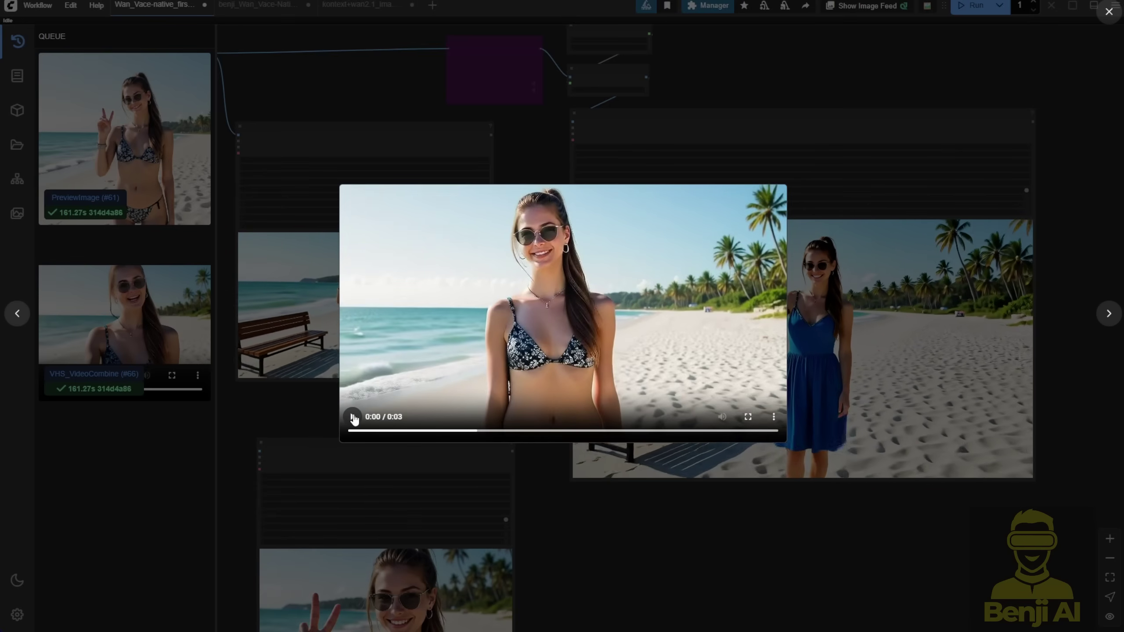
pyautogui.click(353, 417)
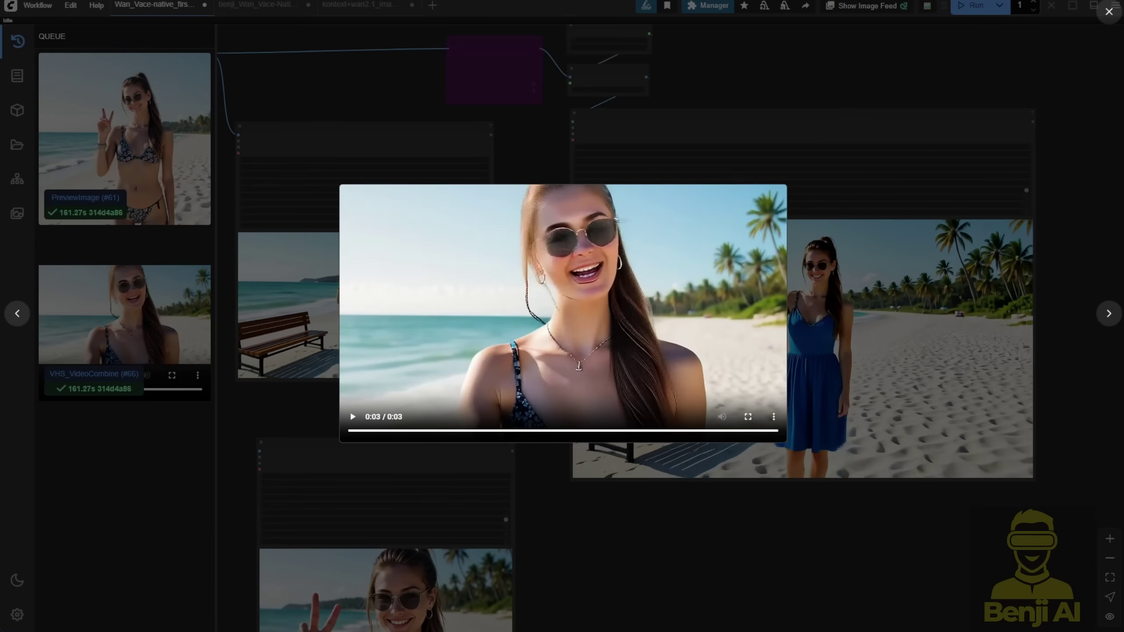
# Close the video viewer and job history, then nudge the lower Video Combine node up-left.
pyautogui.click(539, 143)
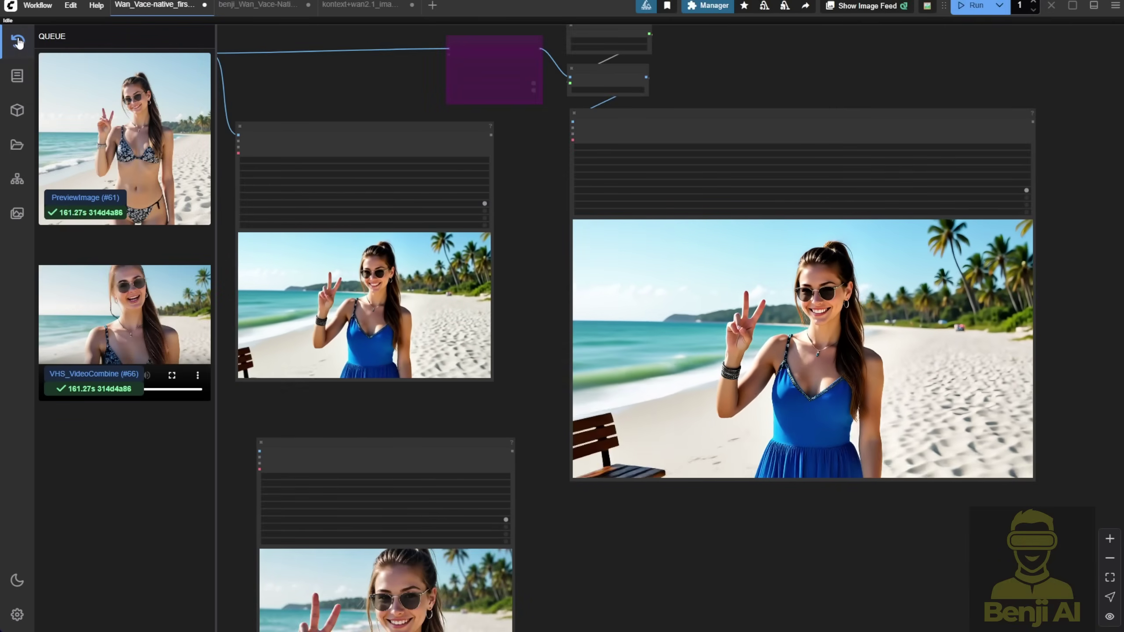
pyautogui.click(18, 42)
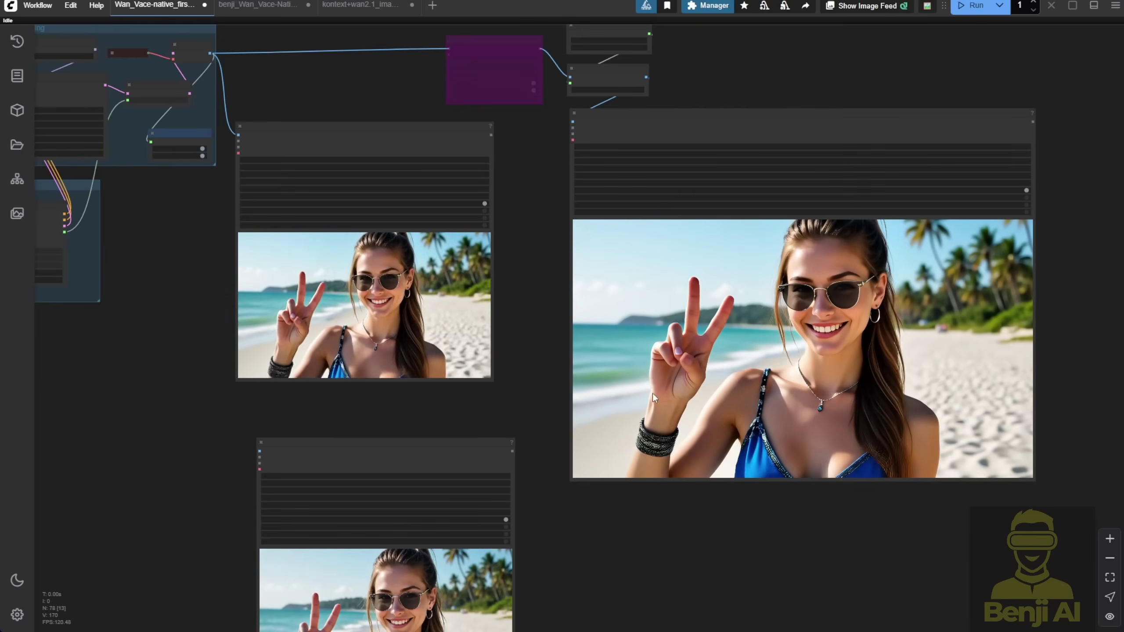
pyautogui.moveTo(531, 409); pyautogui.dragTo(600, 427)
pyautogui.moveTo(532, 467); pyautogui.dragTo(524, 452)
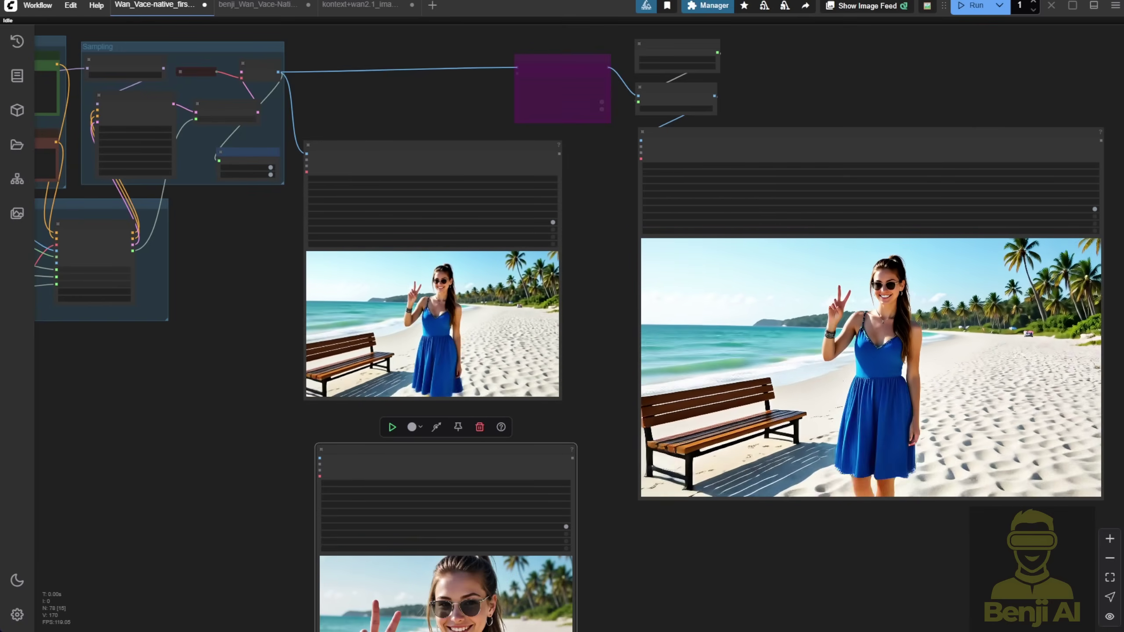
# Zoom and pan the canvas to reveal the neighbouring nodes.
pyautogui.scroll(2, 796, 284)
pyautogui.scroll(-3, 682, 284)
pyautogui.scroll(-3, 607, 428)
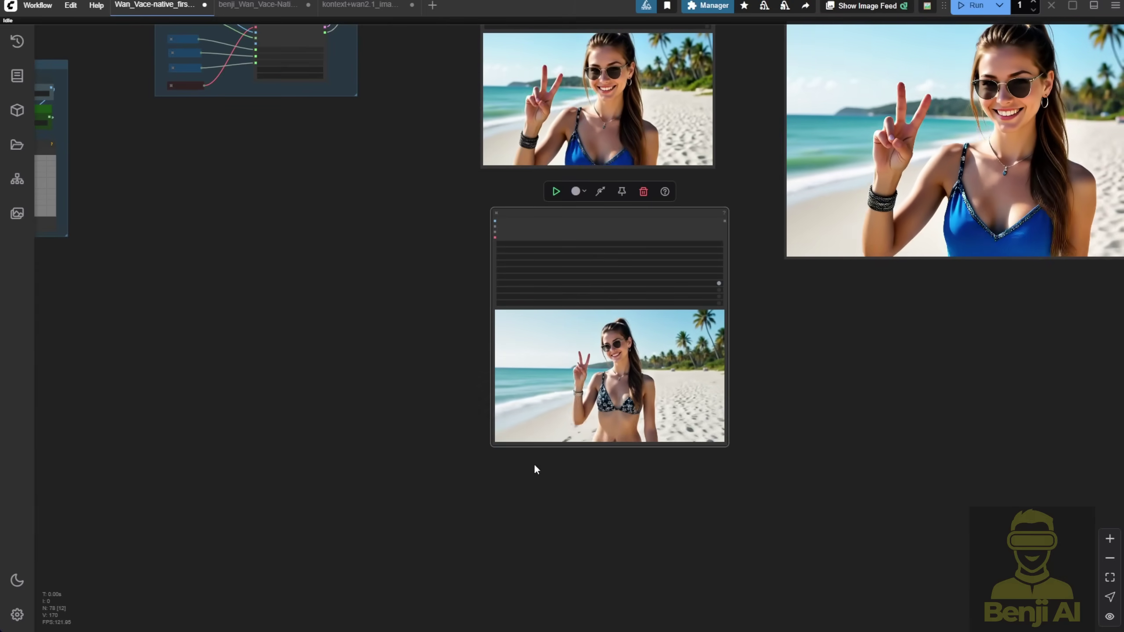
pyautogui.scroll(6, 592, 444)
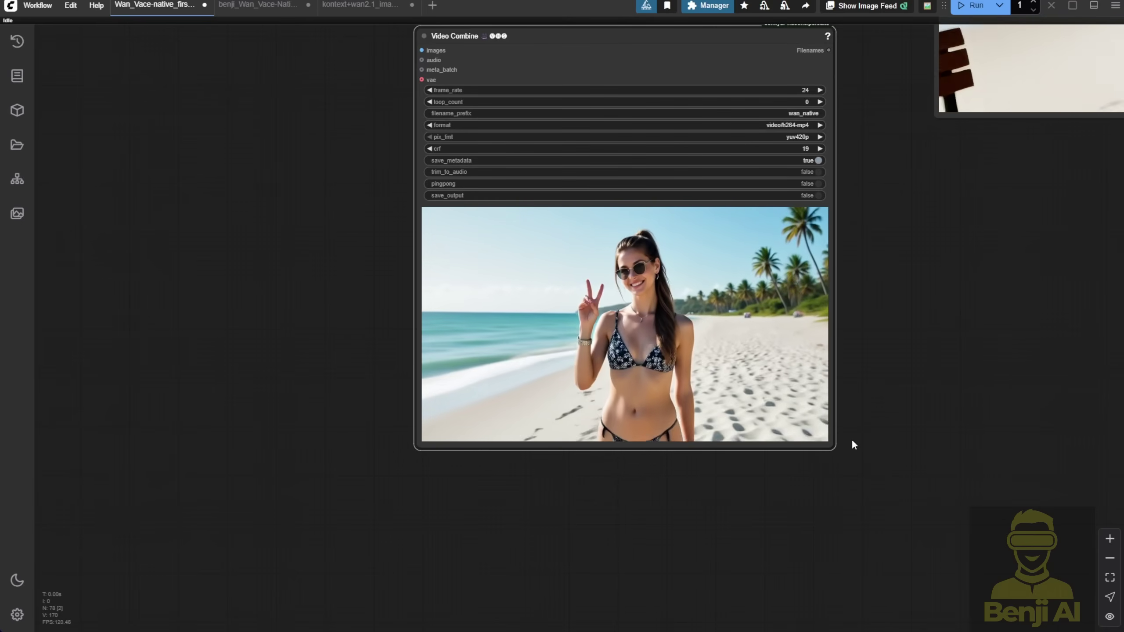
pyautogui.scroll(-4, 852, 433)
pyautogui.moveTo(918, 374); pyautogui.dragTo(685, 525)
pyautogui.scroll(-2, 684, 524)
pyautogui.press('q')
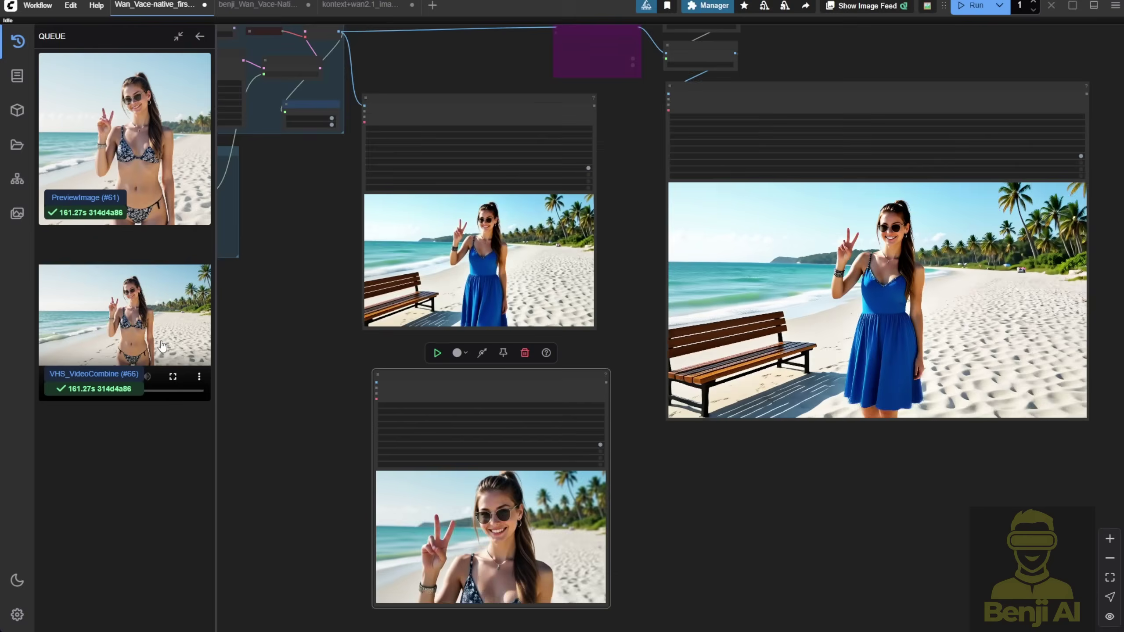
pyautogui.click(163, 347)
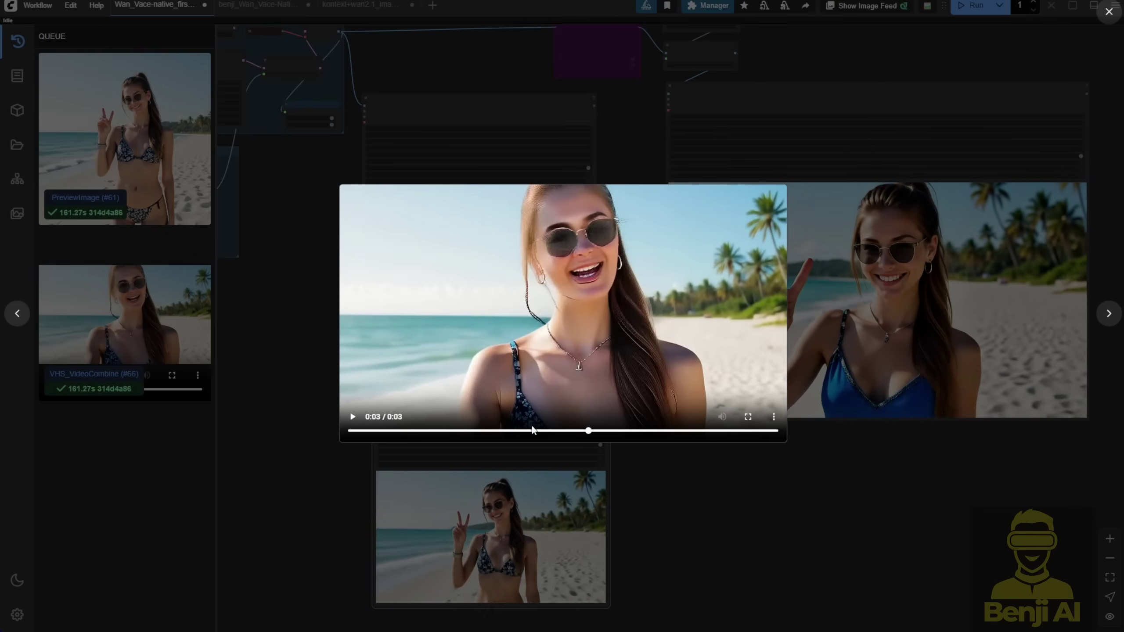
pyautogui.click(212, 248)
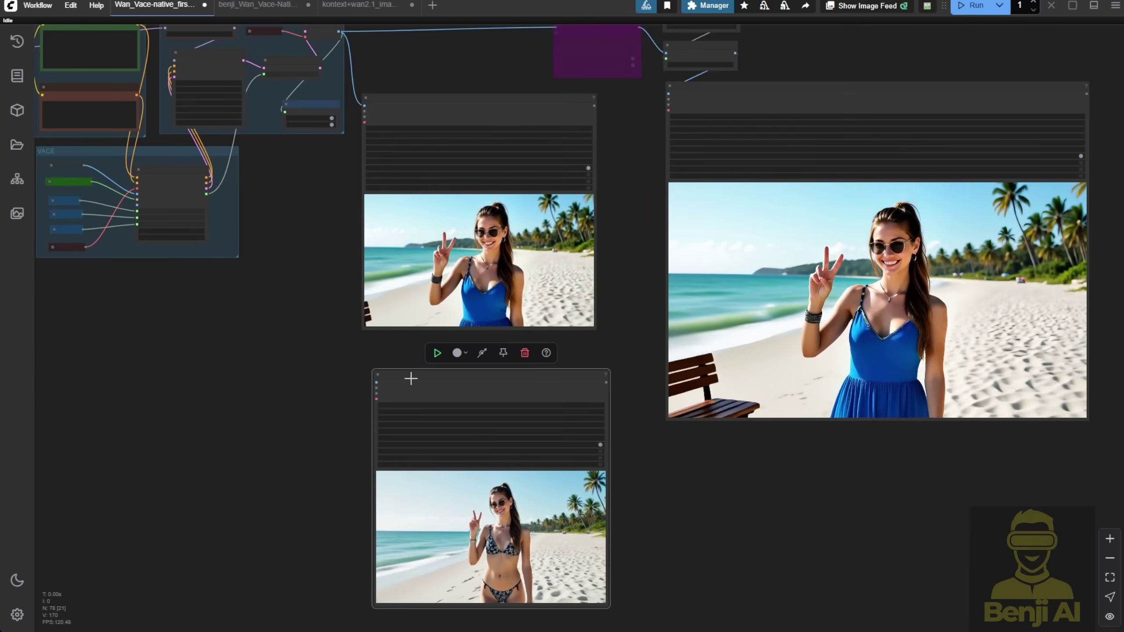
# Shift the lower Video Combine node slightly up-left, then pan back toward the Flux Kontext section.
pyautogui.moveTo(410, 379); pyautogui.dragTo(393, 365)
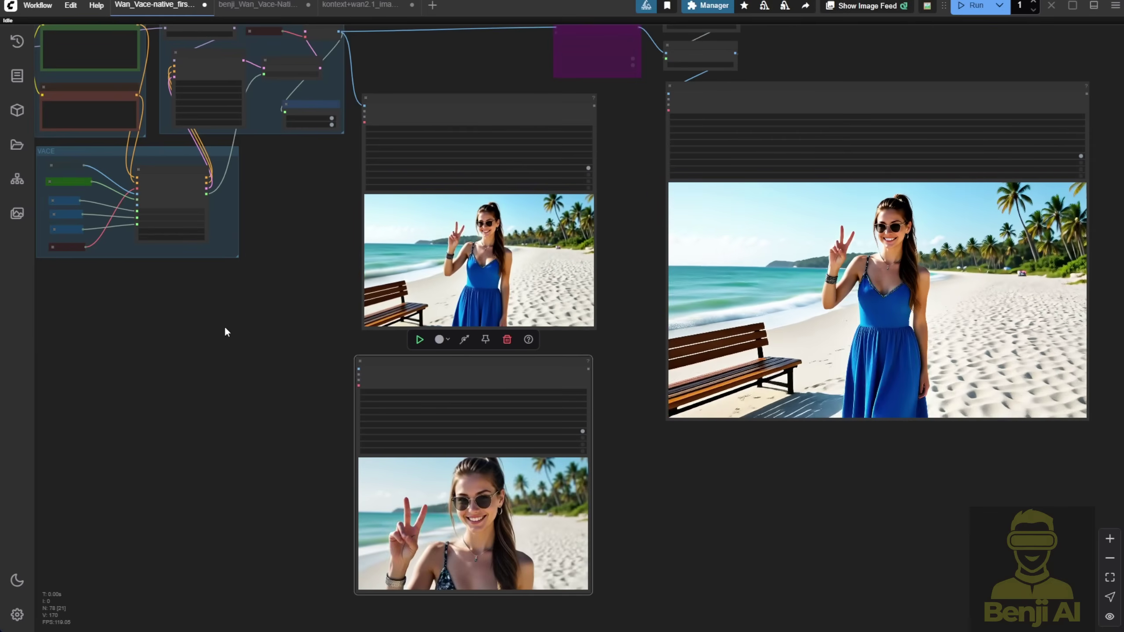
pyautogui.moveTo(177, 327); pyautogui.dragTo(499, 394)
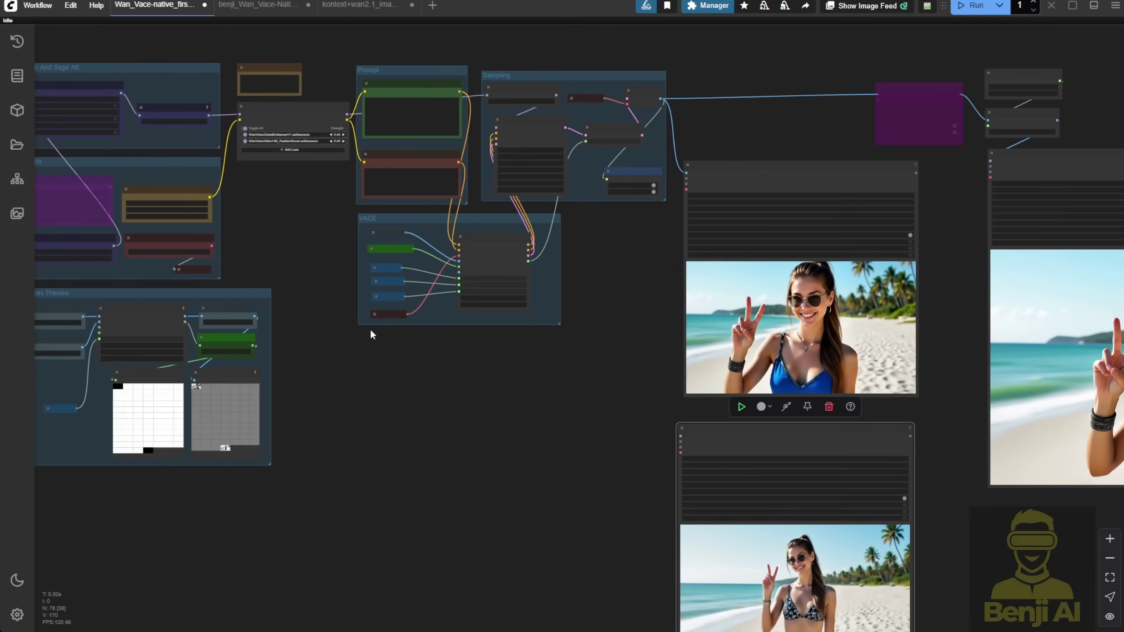
pyautogui.scroll(-3, 316, 260)
pyautogui.moveTo(318, 259); pyautogui.dragTo(927, 326)
pyautogui.moveTo(381, 363); pyautogui.dragTo(547, 385)
pyautogui.scroll(4, 277, 281)
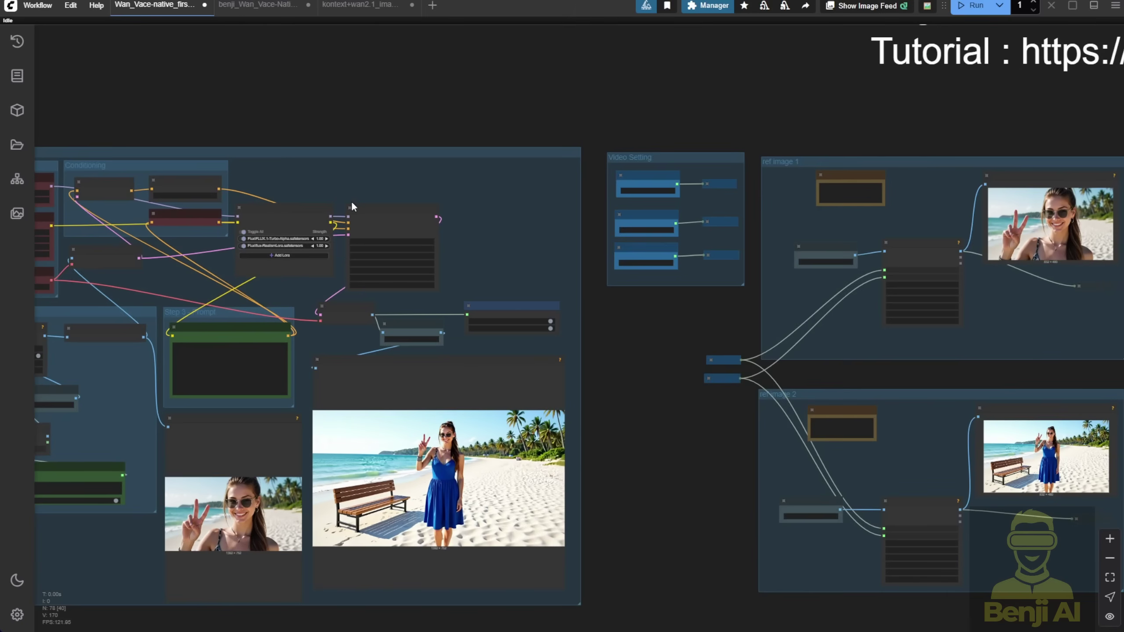
pyautogui.moveTo(188, 369); pyautogui.dragTo(296, 334)
# Browse the Video Setting group and Flux Kontext model loaders, then return to the VACE previews.
pyautogui.scroll(4, 259, 283)
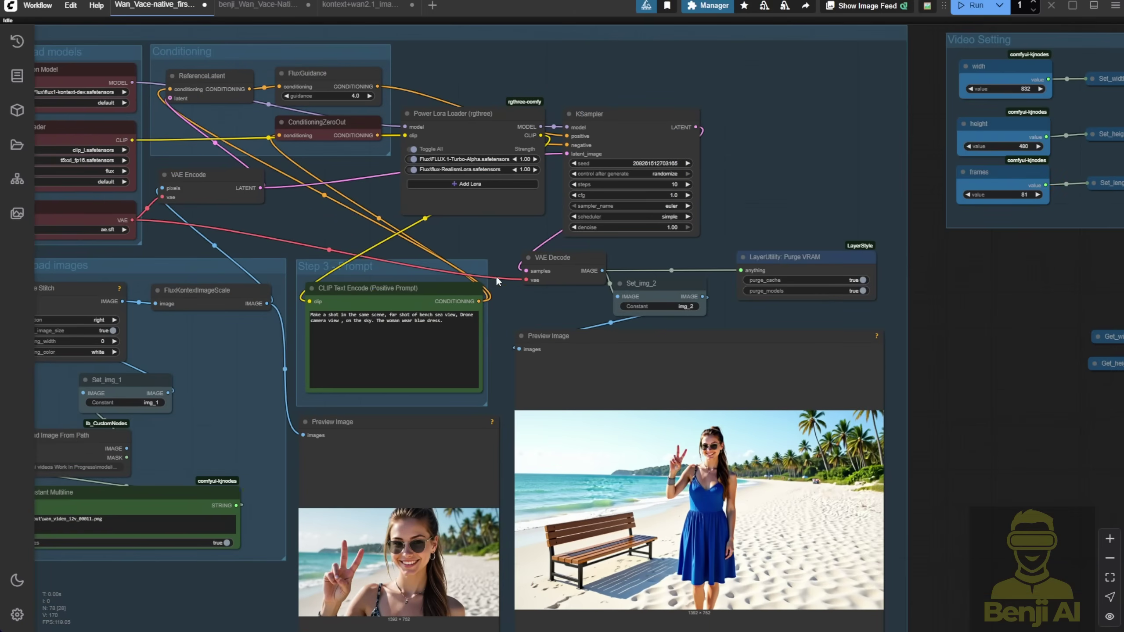
pyautogui.scroll(3, 480, 270)
pyautogui.scroll(-3, 286, 221)
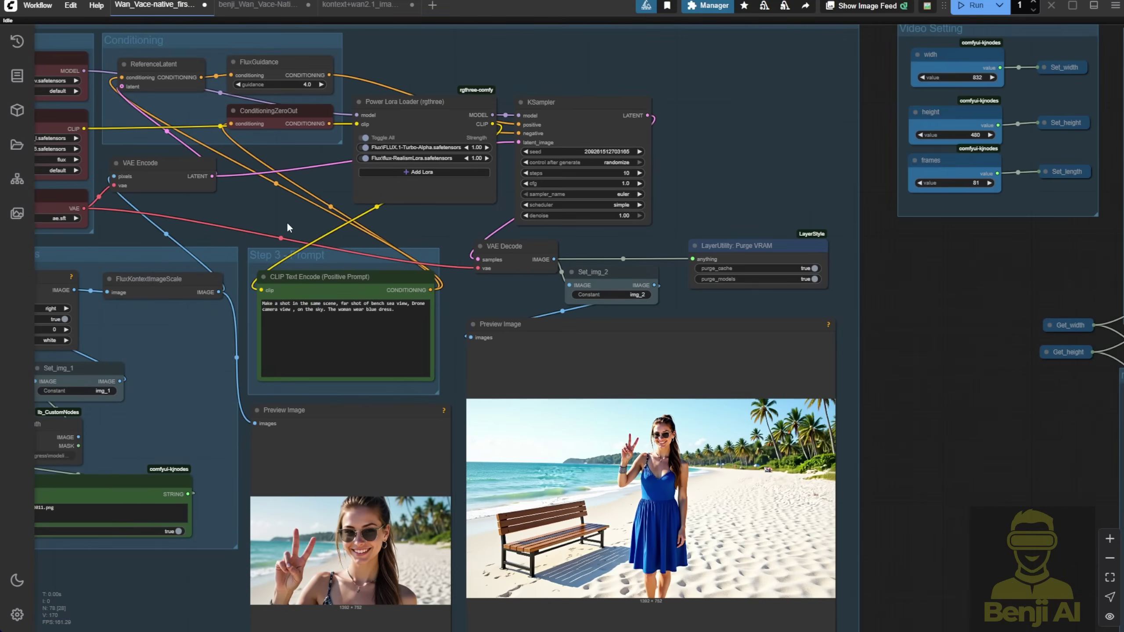
pyautogui.moveTo(286, 221); pyautogui.dragTo(583, 289)
pyautogui.scroll(2, 399, 223)
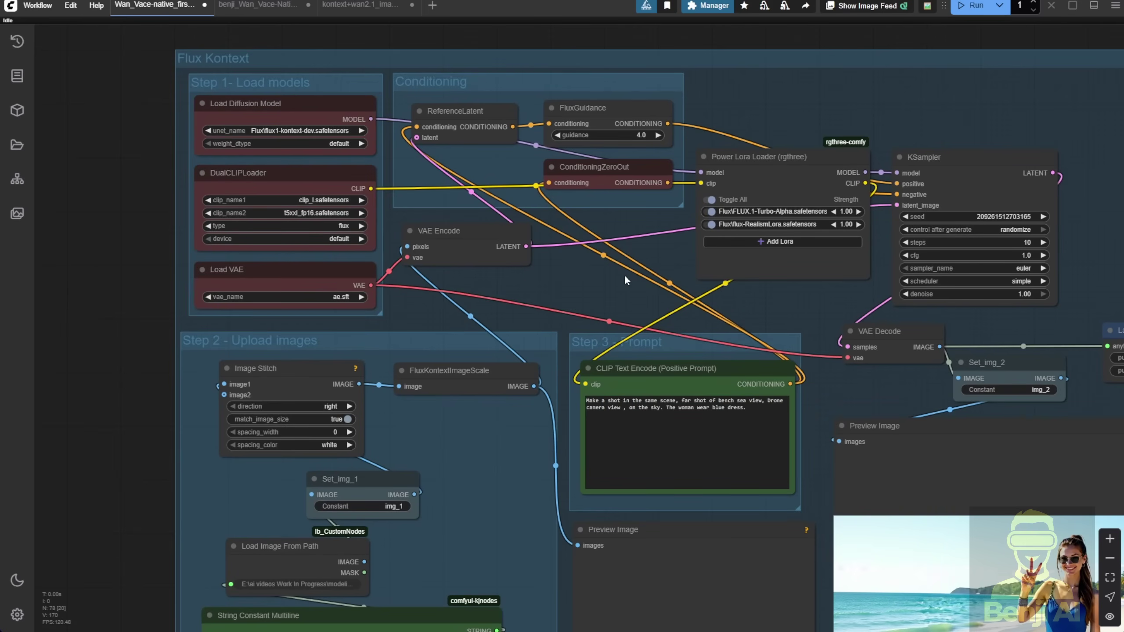
pyautogui.moveTo(621, 292); pyautogui.dragTo(416, 46)
pyautogui.scroll(-6, 527, 506)
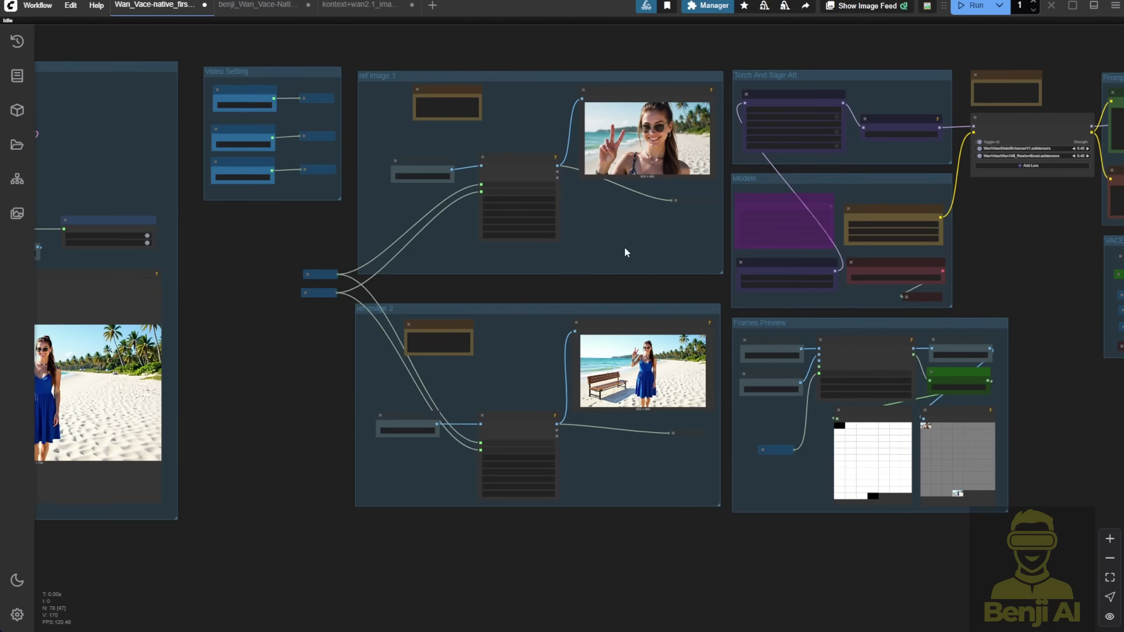
pyautogui.moveTo(973, 260); pyautogui.dragTo(30, 123)
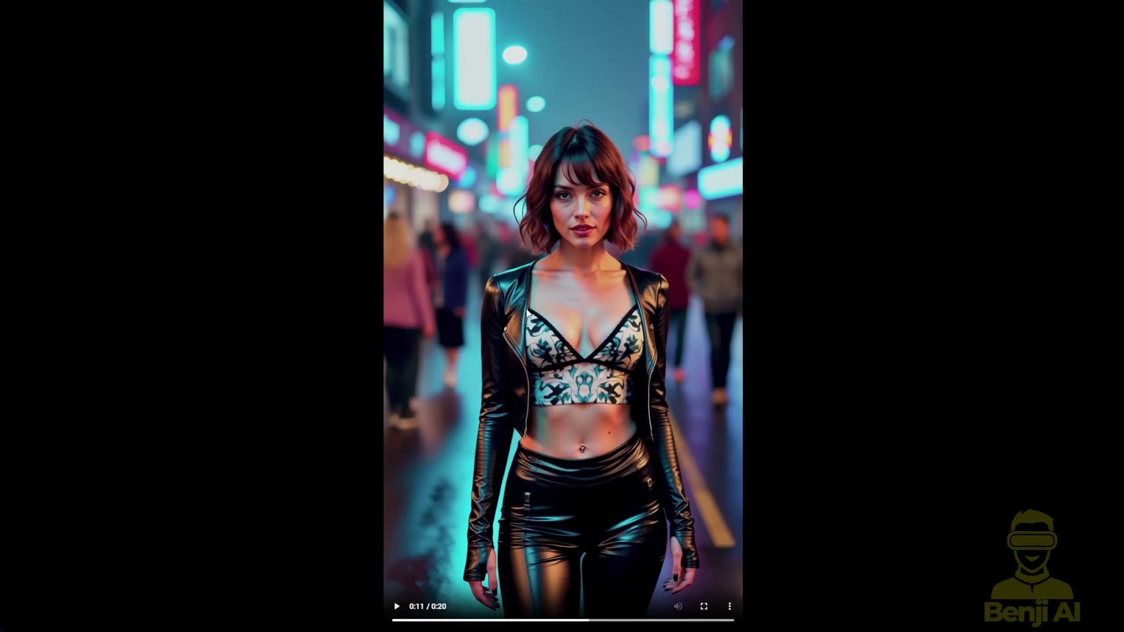
# Resume the finished neon street video and jump back to an earlier point.
pyautogui.click(397, 607)
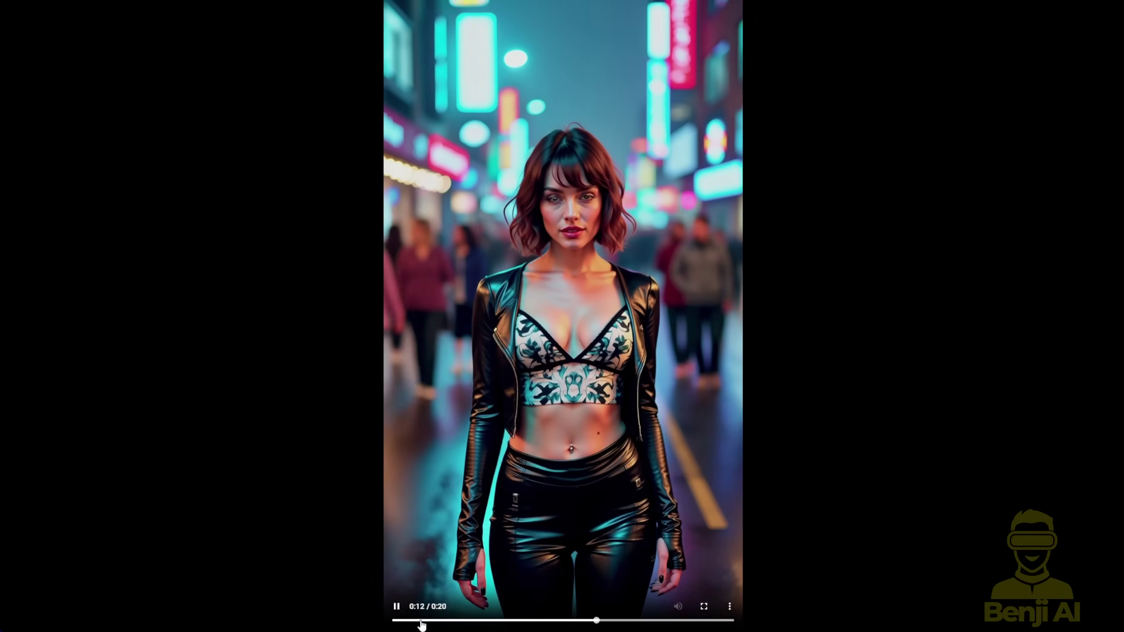
pyautogui.click(424, 620)
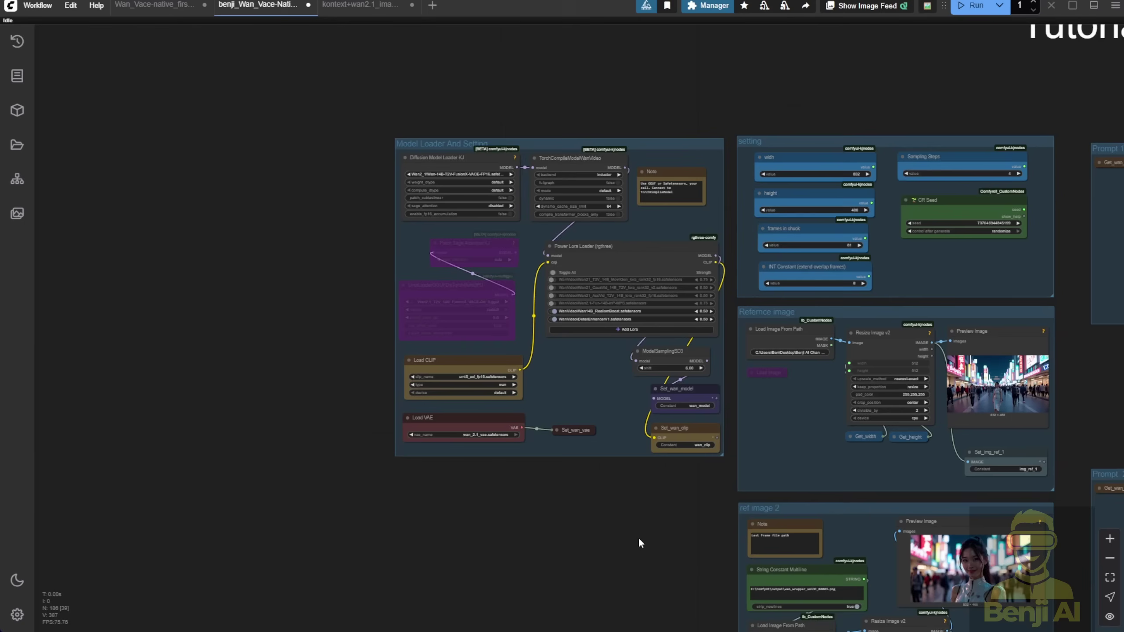
pyautogui.moveTo(637, 517); pyautogui.dragTo(210, 292)
pyautogui.moveTo(585, 409); pyautogui.dragTo(387, 392)
pyautogui.scroll(-2, 623, 498)
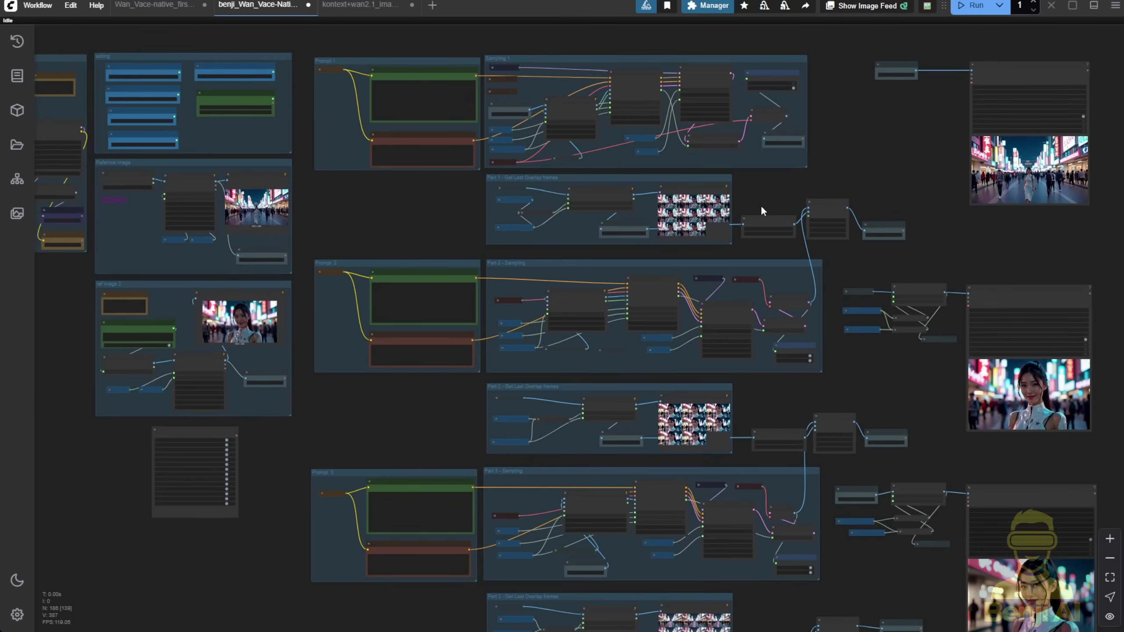
pyautogui.scroll(5, 760, 204)
pyautogui.scroll(2, 738, 194)
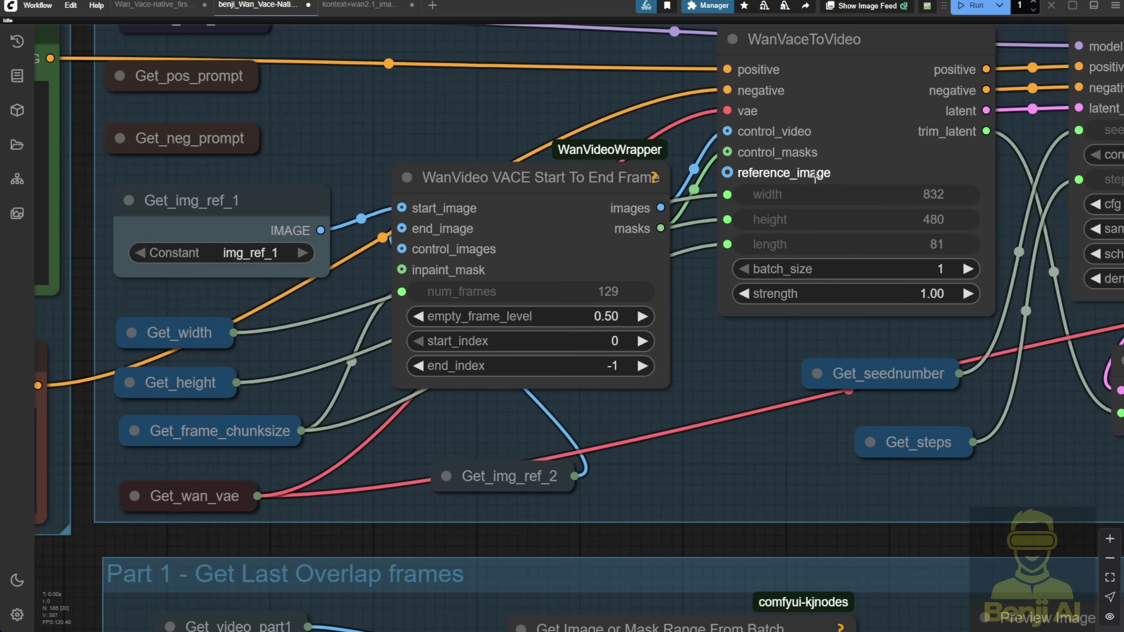
pyautogui.click(571, 279)
pyautogui.scroll(5, 571, 283)
pyautogui.scroll(-3, 672, 301)
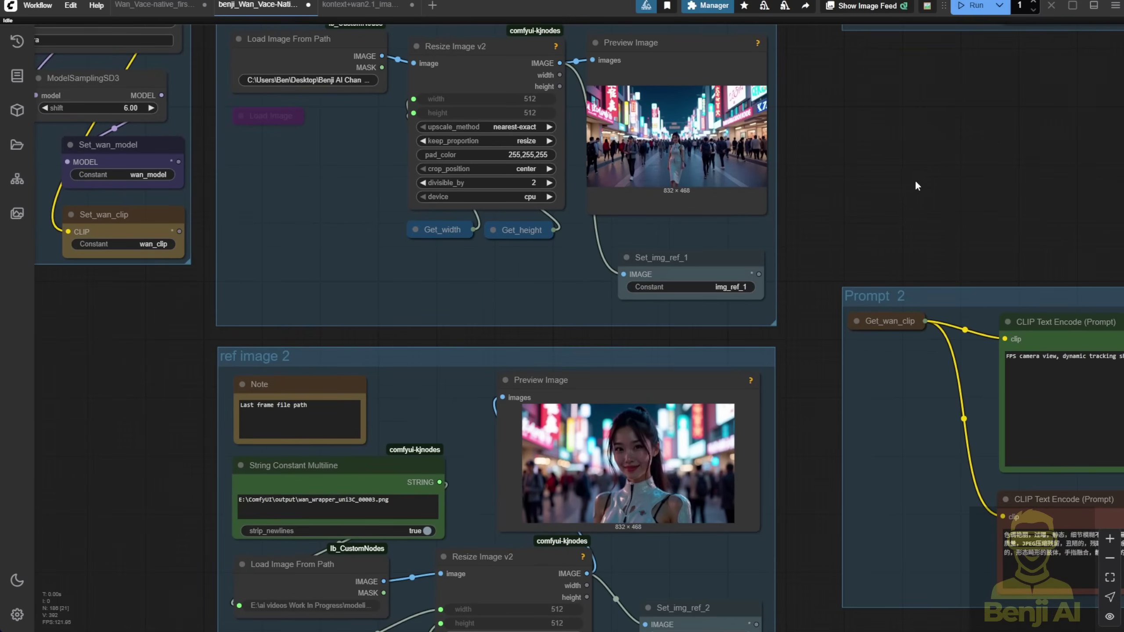
pyautogui.scroll(-2, 873, 193)
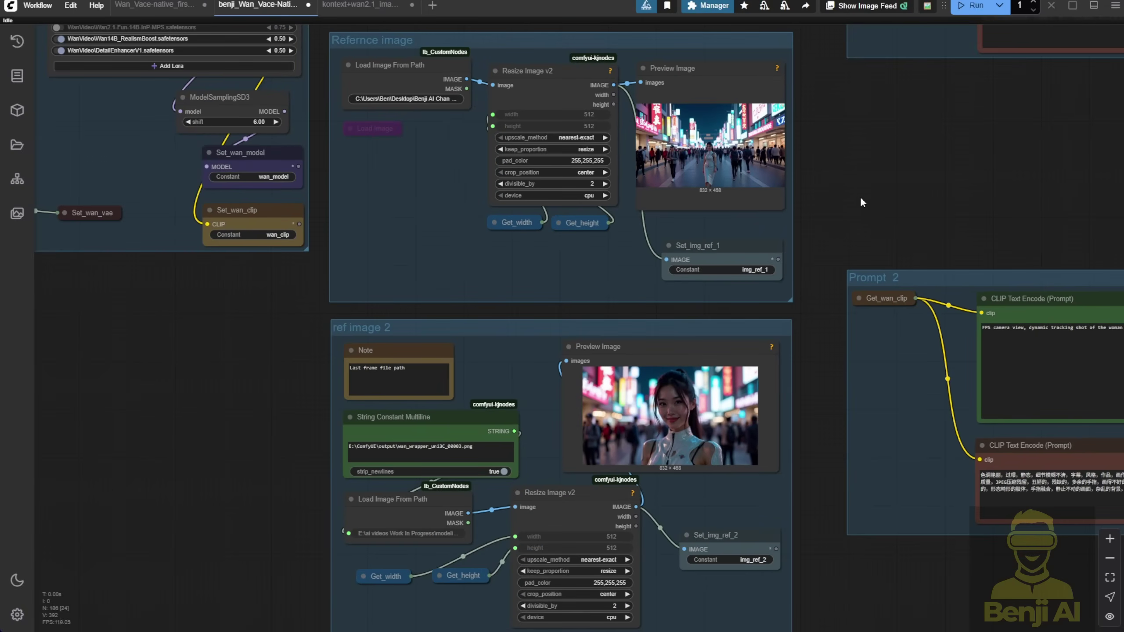
pyautogui.scroll(1, 760, 189)
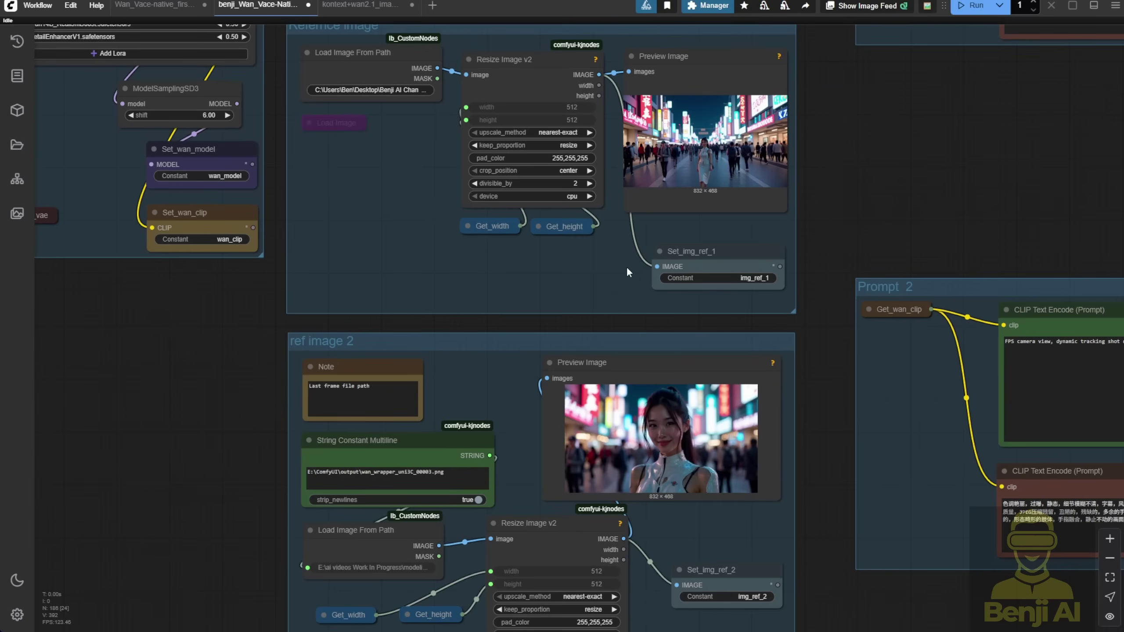
pyautogui.scroll(-5, 626, 266)
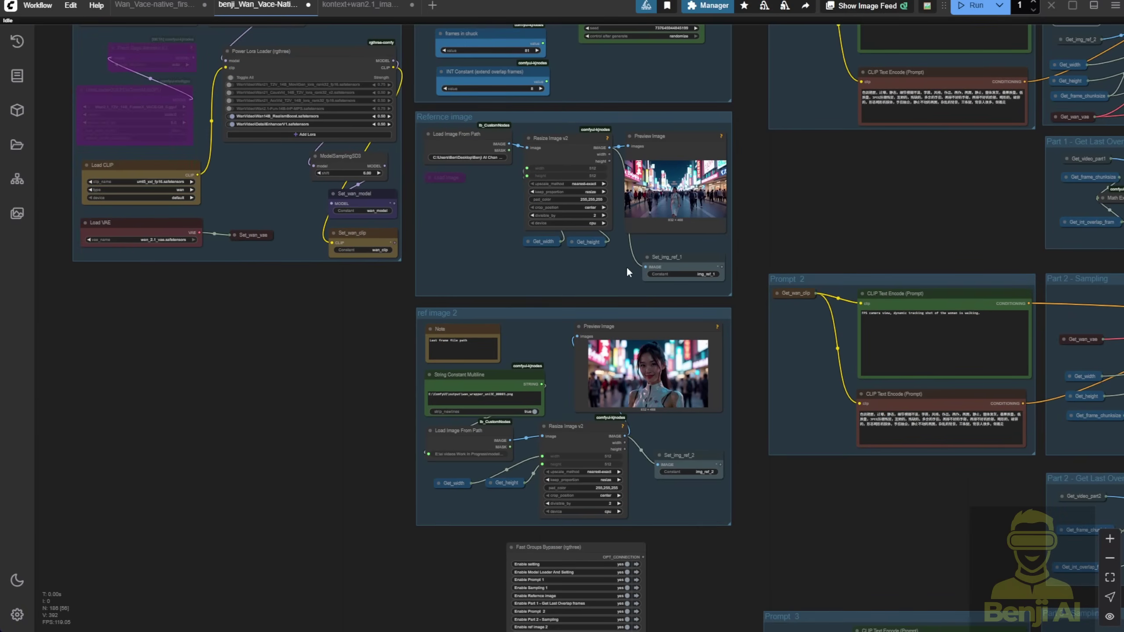
pyautogui.scroll(3, 626, 266)
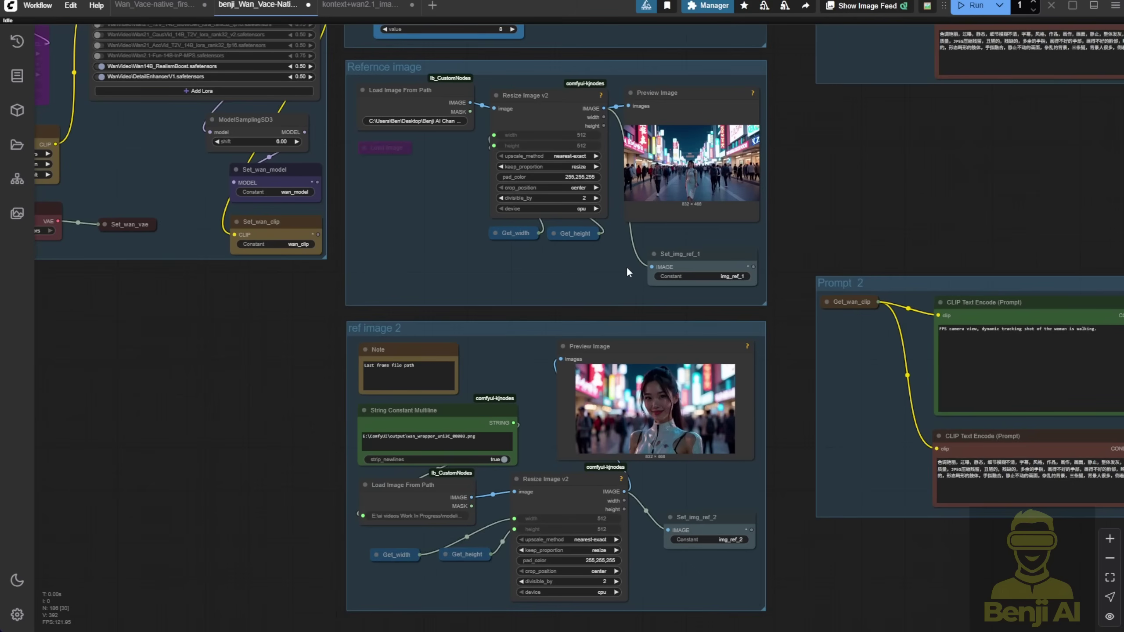
pyautogui.scroll(4, 714, 186)
pyautogui.scroll(2, 715, 187)
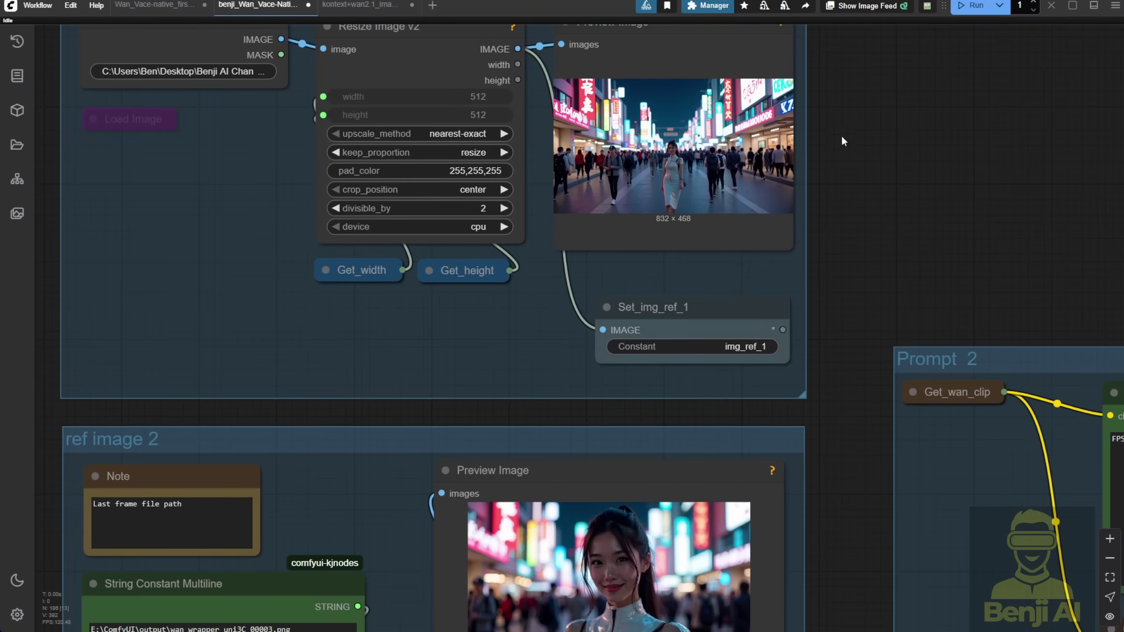
pyautogui.moveTo(858, 149); pyautogui.dragTo(882, 208)
pyautogui.scroll(2, 882, 208)
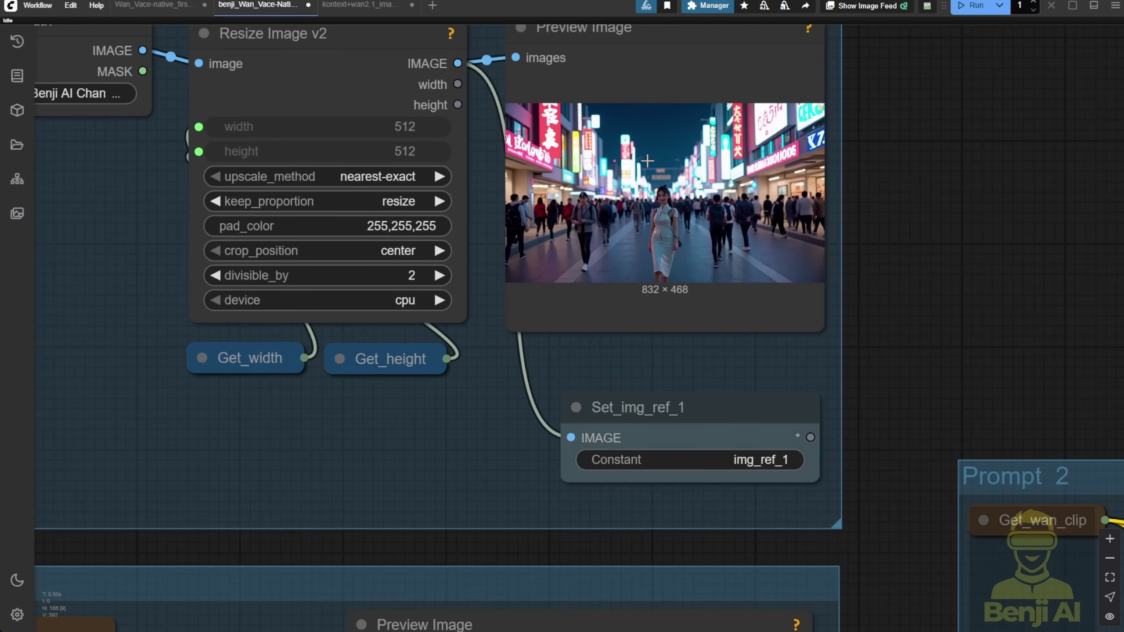
pyautogui.scroll(-10, 738, 286)
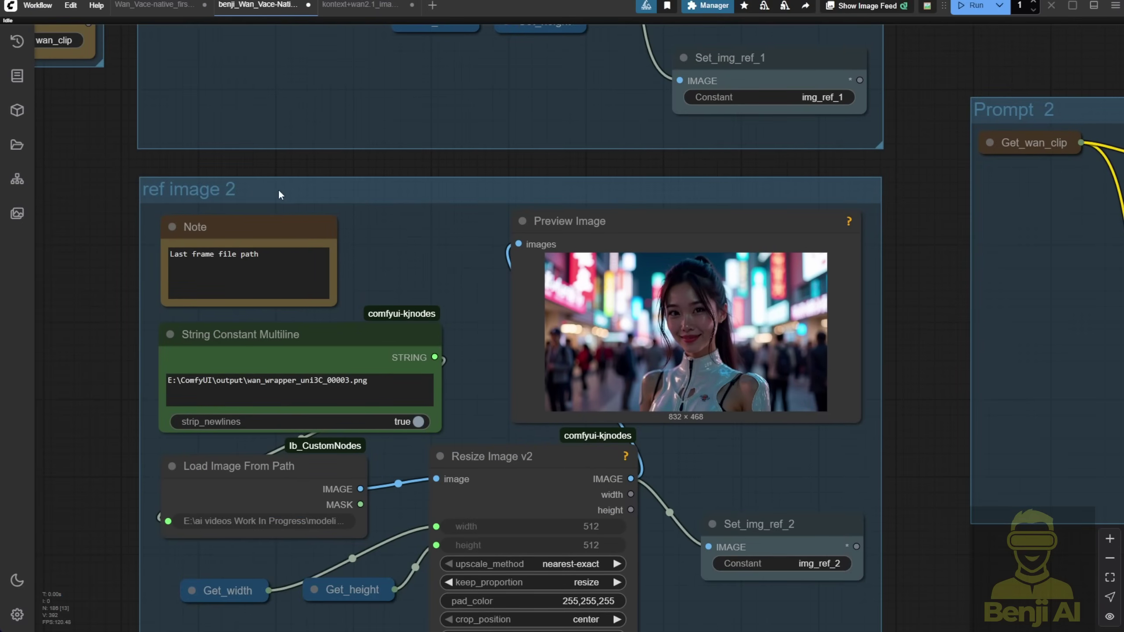
pyautogui.moveTo(454, 285); pyautogui.dragTo(422, 210)
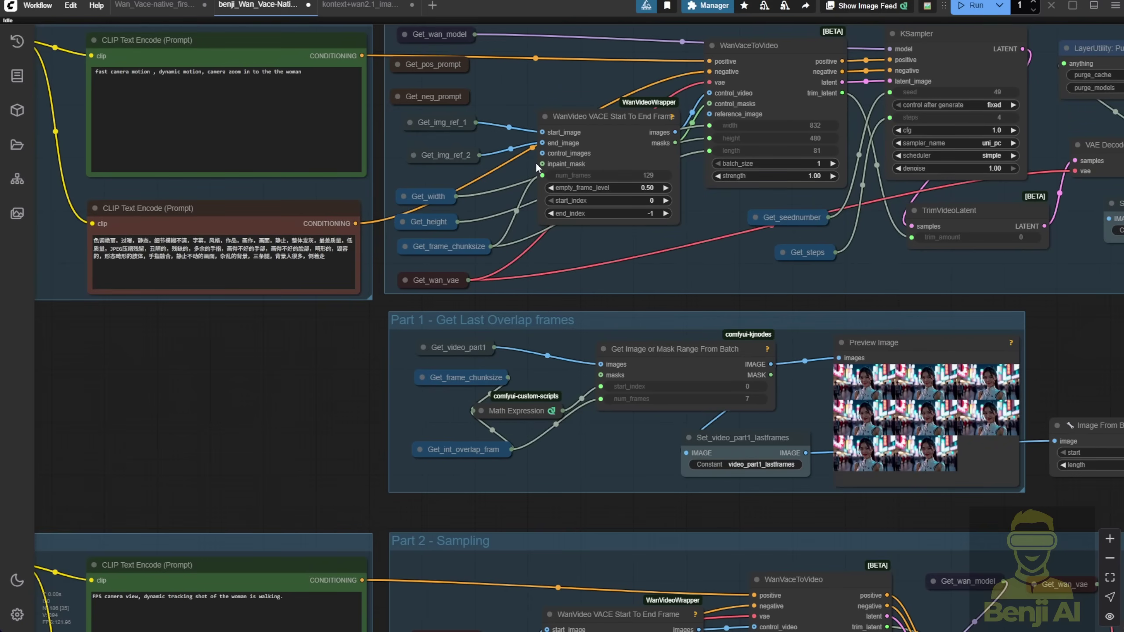
# Pan to the part 1 Video Combine node and choose Resume preview so video_part1 plays.
pyautogui.scroll(3, 531, 160)
pyautogui.scroll(-3, 676, 244)
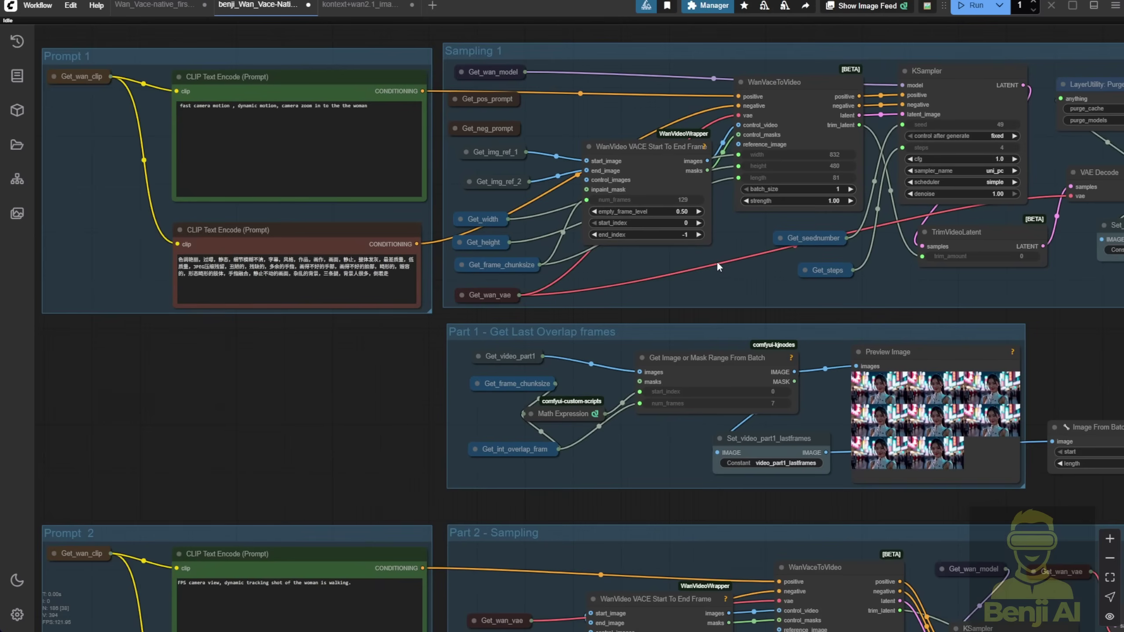
pyautogui.moveTo(716, 262); pyautogui.dragTo(440, 301)
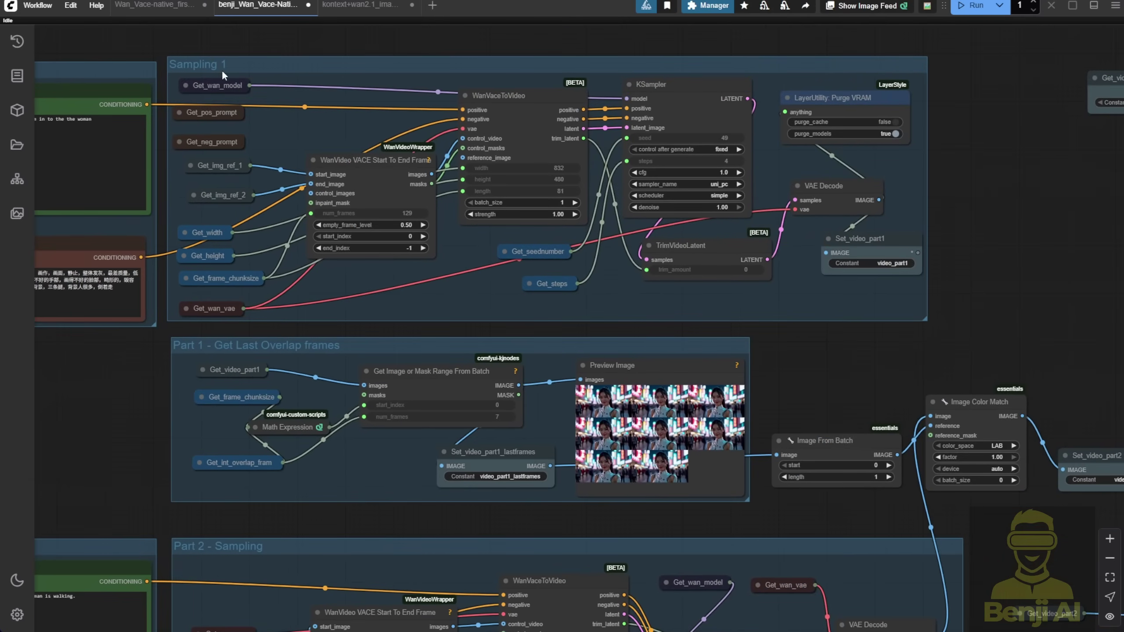
pyautogui.moveTo(1023, 294); pyautogui.dragTo(371, 203)
pyautogui.rightClick(787, 213)
pyautogui.click(832, 267)
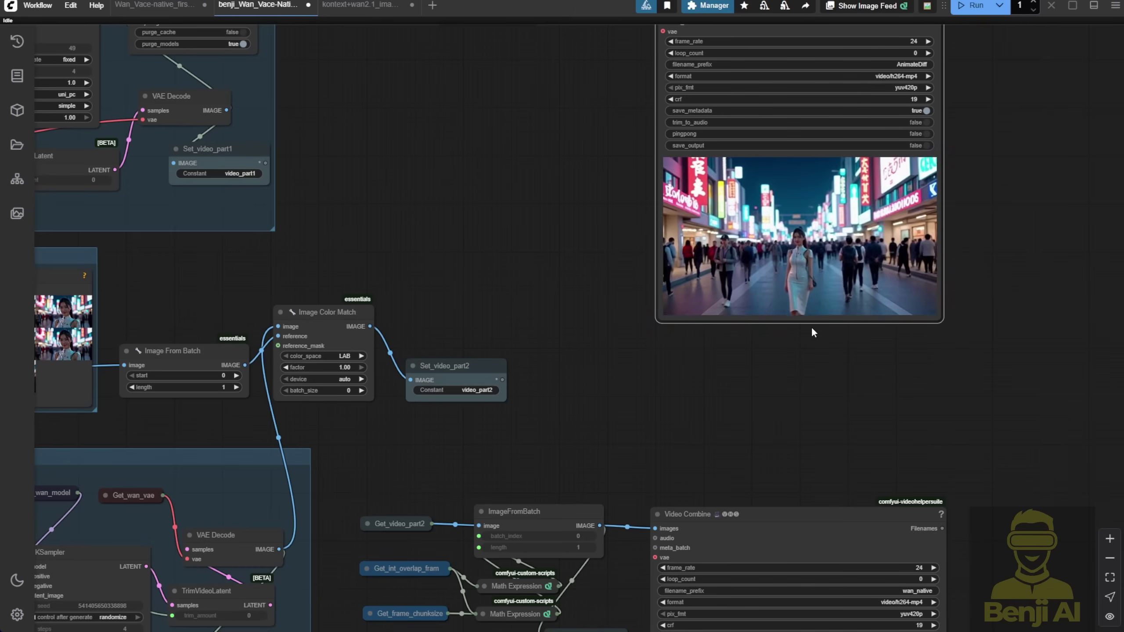
pyautogui.moveTo(810, 327); pyautogui.dragTo(829, 424)
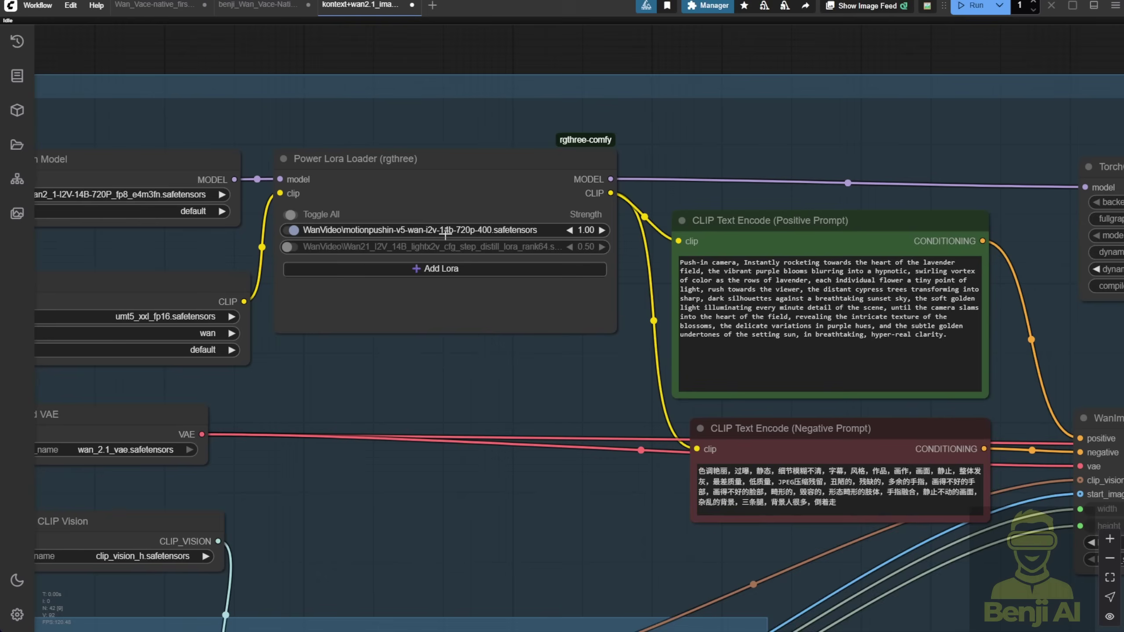
# Zoom in on the kontext+wan2.1 workflow's nodes and Video Combine preview.
pyautogui.scroll(2, 398, 246)
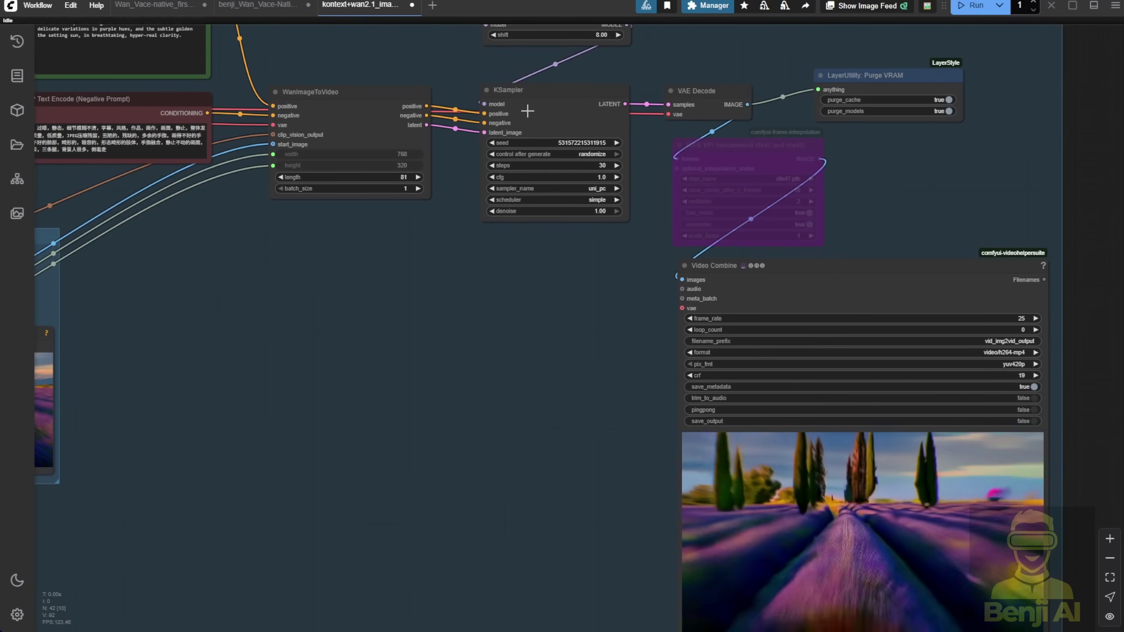
# Pan around the lavender workflow's prompt, image-to-video nodes and video output preview.
pyautogui.scroll(3, 566, 150)
pyautogui.scroll(-2, 510, 98)
pyautogui.scroll(-1, 570, 436)
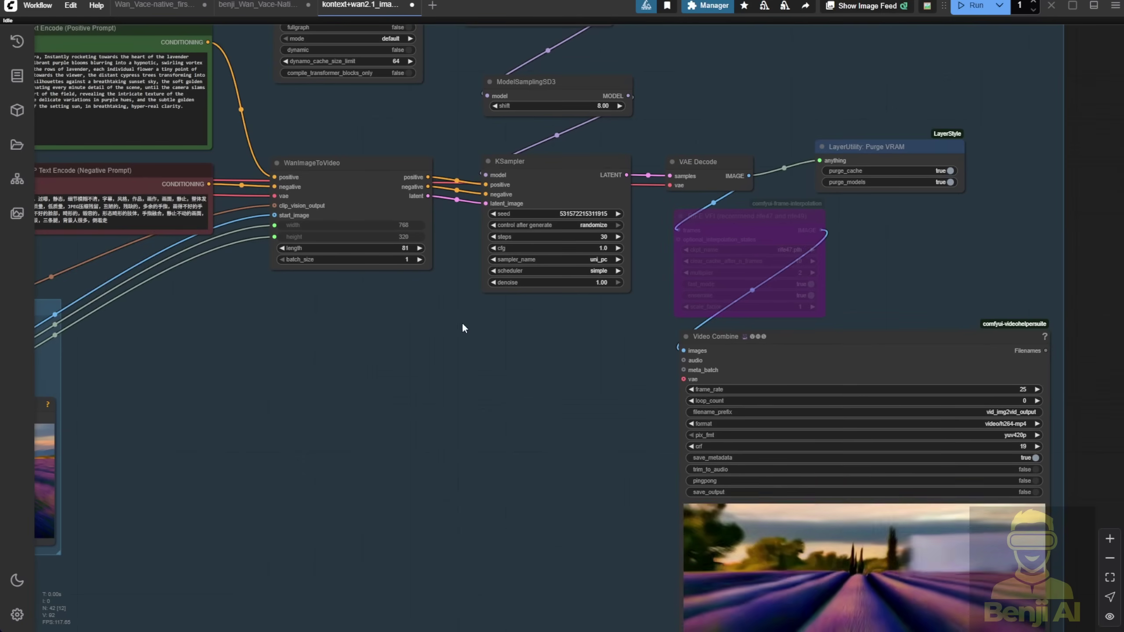
pyautogui.moveTo(477, 320); pyautogui.dragTo(631, 398)
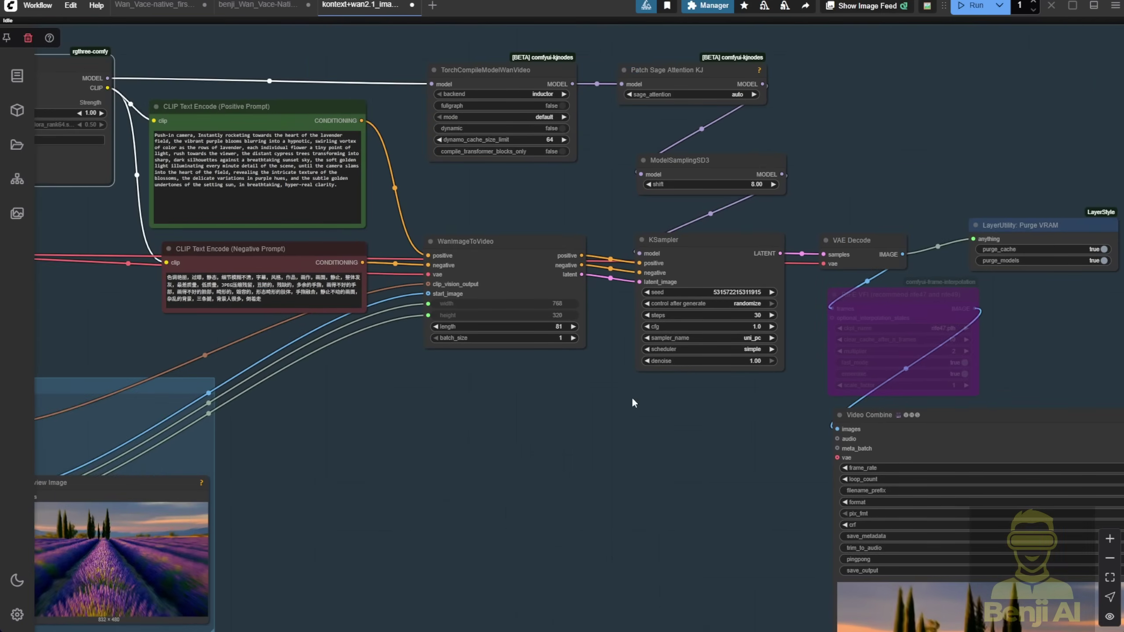
pyautogui.moveTo(657, 472); pyautogui.dragTo(537, 270)
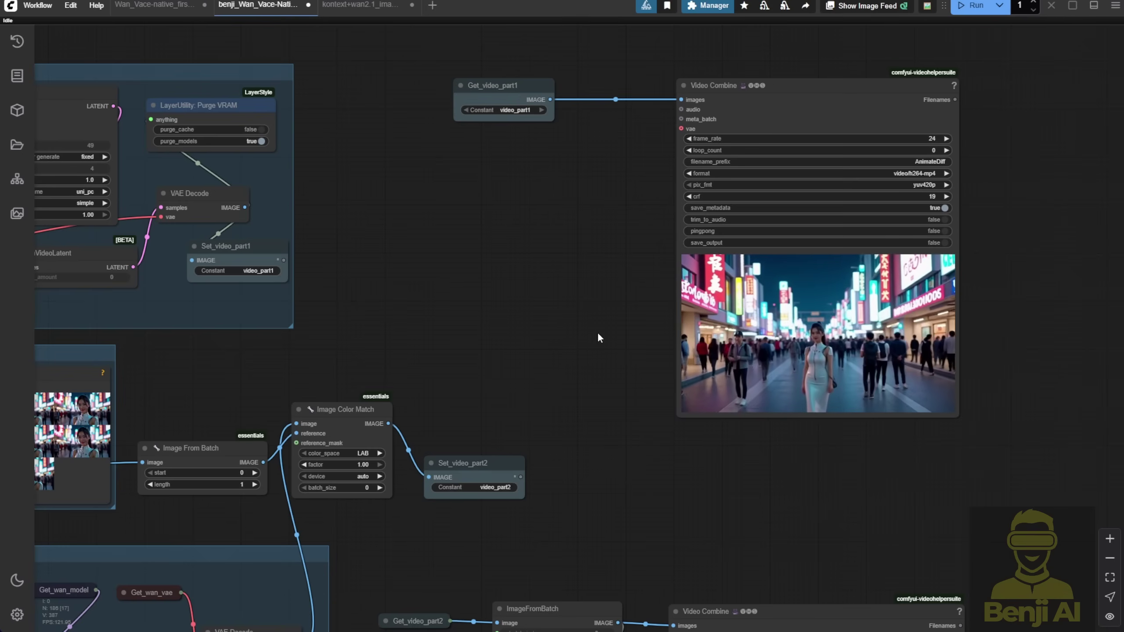
# Pan to the part 2 Video Combine node and choose Resume preview to play it.
pyautogui.scroll(-2, 598, 336)
pyautogui.moveTo(563, 333); pyautogui.dragTo(1015, 321)
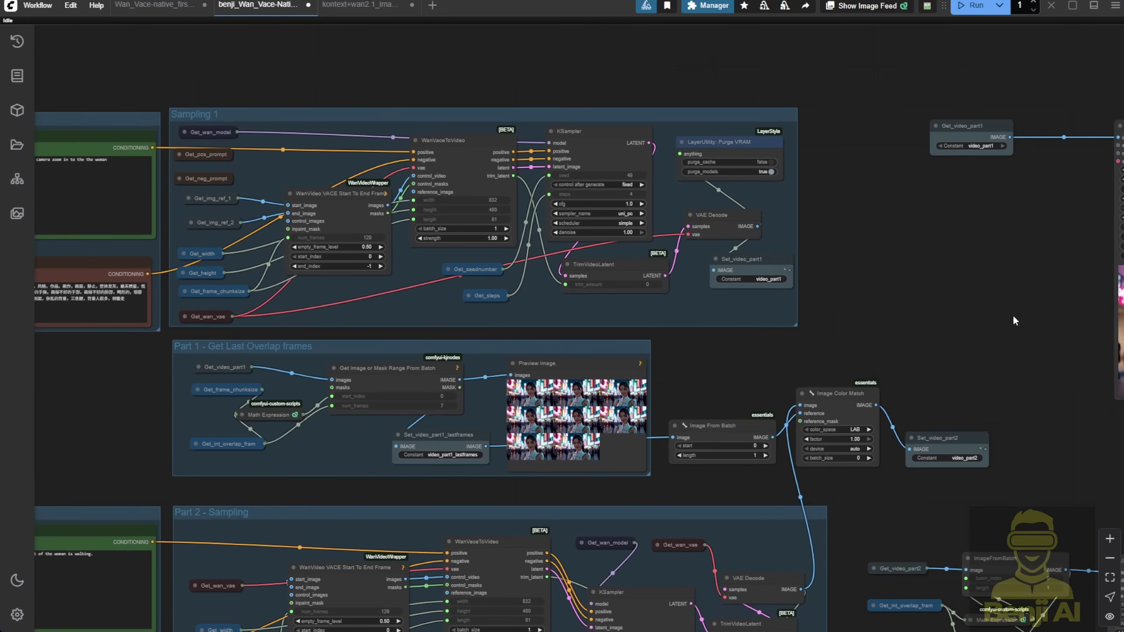
pyautogui.moveTo(973, 313); pyautogui.dragTo(893, 91)
pyautogui.scroll(3, 405, 140)
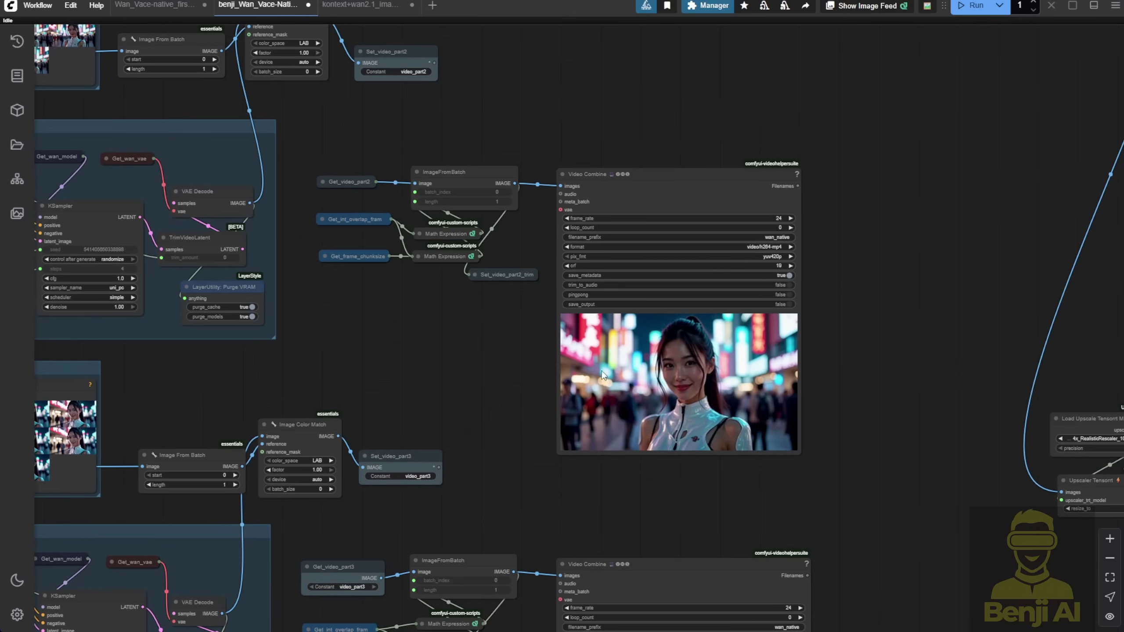
pyautogui.rightClick(614, 258)
pyautogui.click(642, 321)
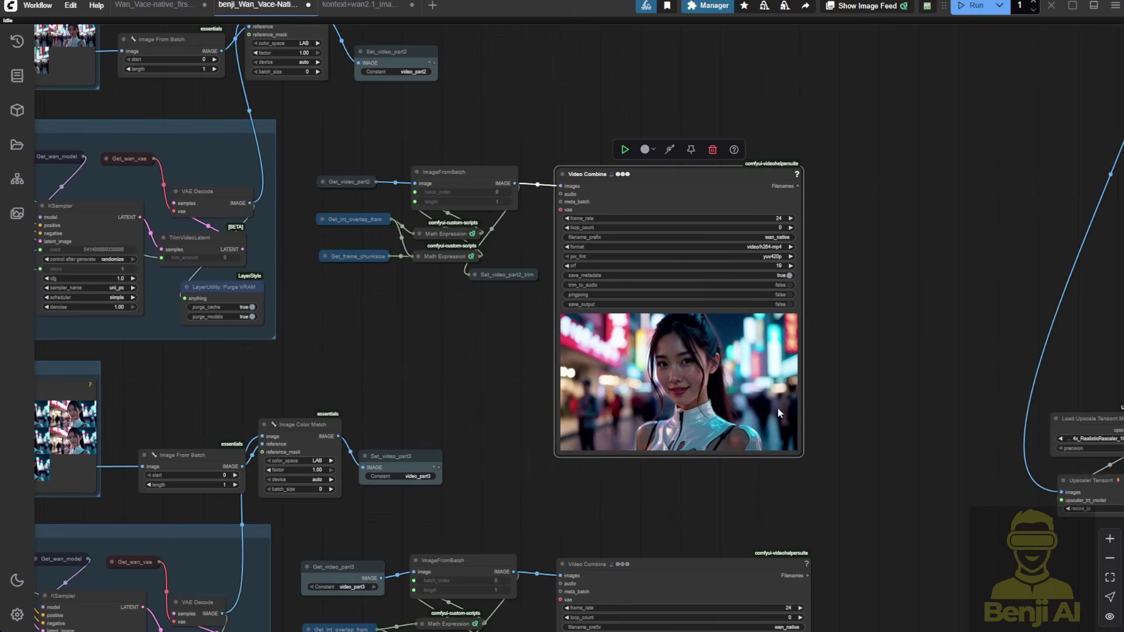
# Pan through the Prompt 2, Part 2 overlap frames and Part 3 groups to the video previews.
pyautogui.moveTo(208, 391); pyautogui.dragTo(991, 389)
pyautogui.scroll(5, 288, 189)
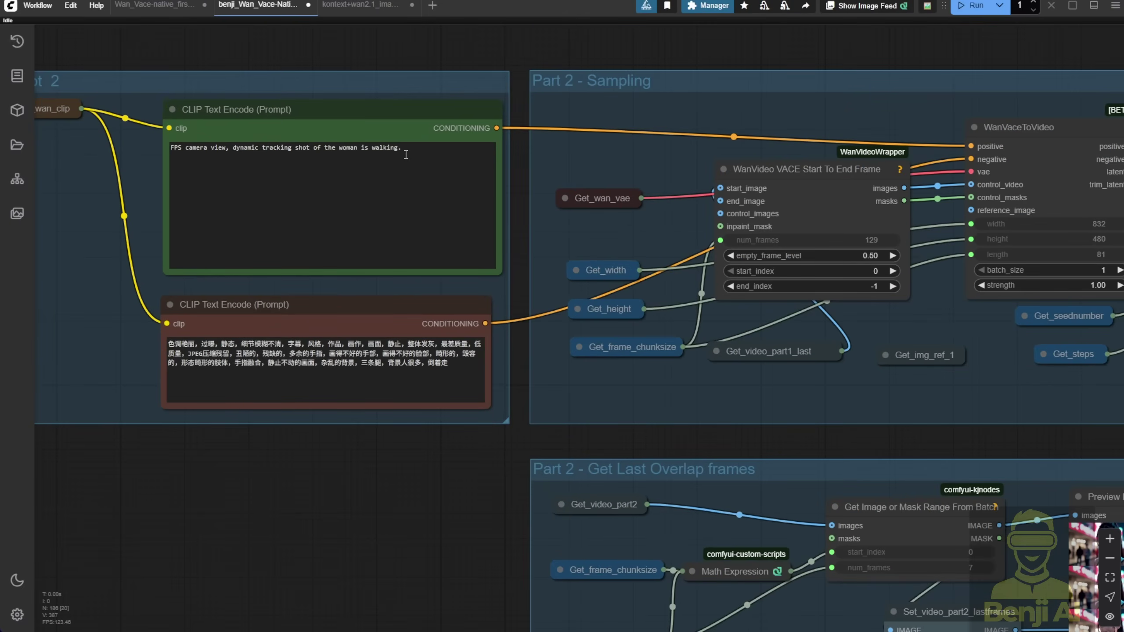
pyautogui.scroll(-3, 435, 452)
pyautogui.moveTo(439, 449); pyautogui.dragTo(143, 215)
pyautogui.moveTo(834, 219); pyautogui.dragTo(261, 235)
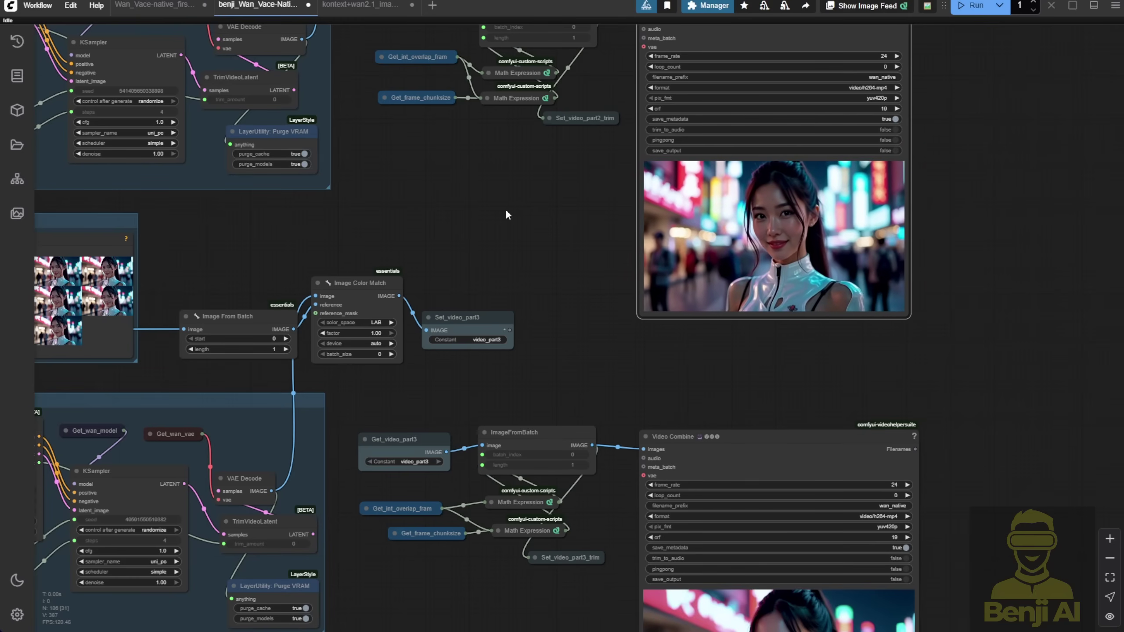
pyautogui.scroll(-2, 506, 210)
pyautogui.moveTo(506, 210); pyautogui.dragTo(766, 45)
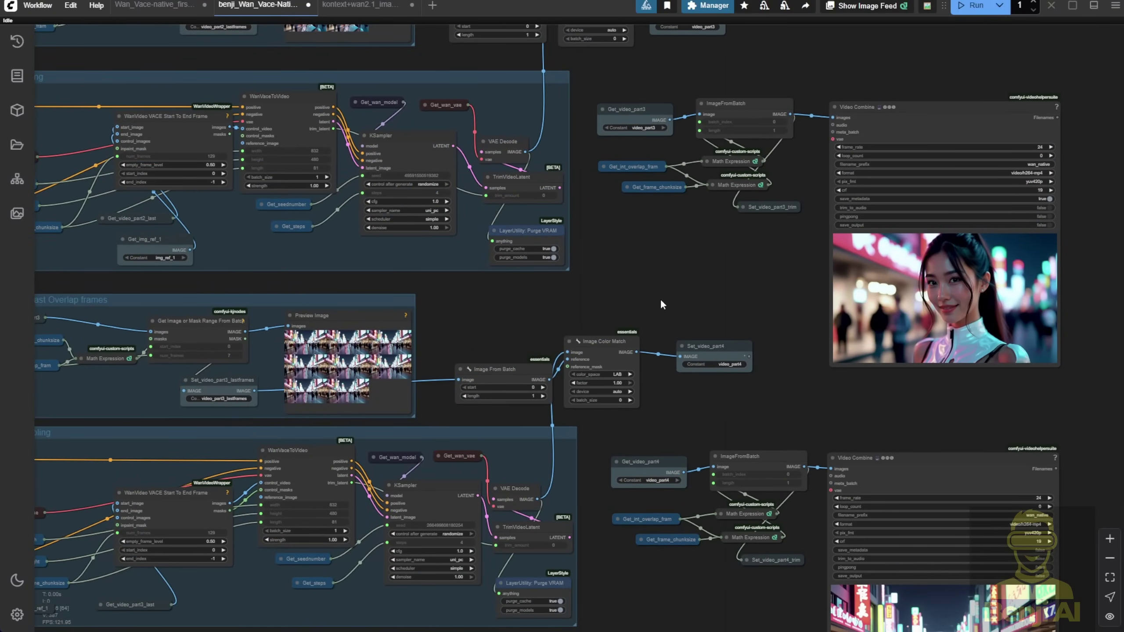
pyautogui.moveTo(803, 277); pyautogui.dragTo(586, 239)
pyautogui.rightClick(730, 235)
pyautogui.click(735, 288)
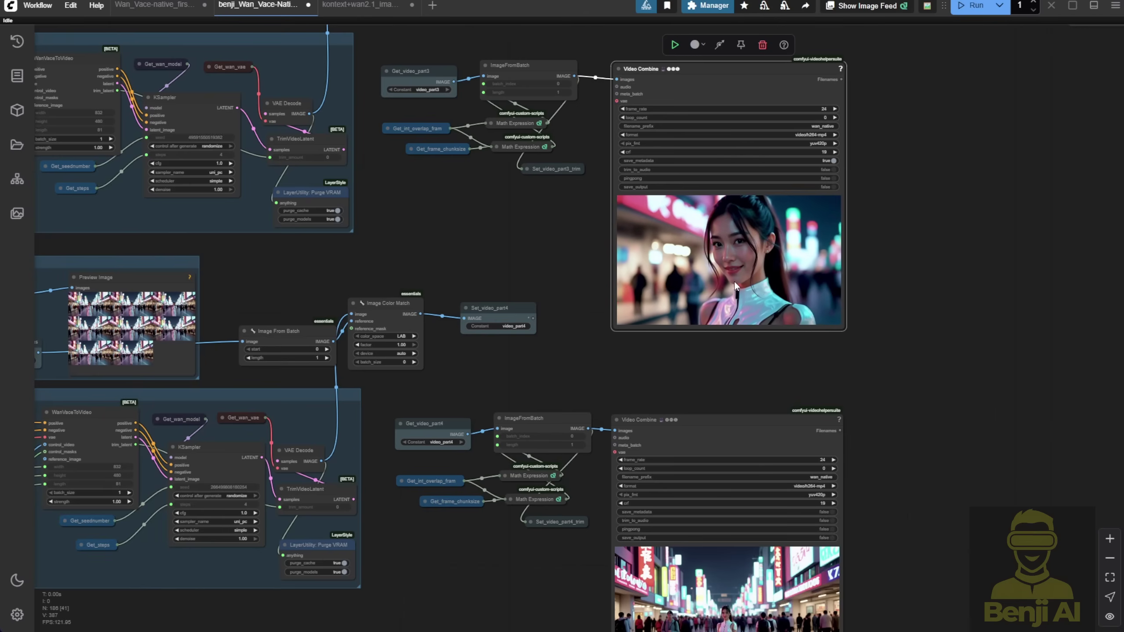
pyautogui.scroll(2, 734, 281)
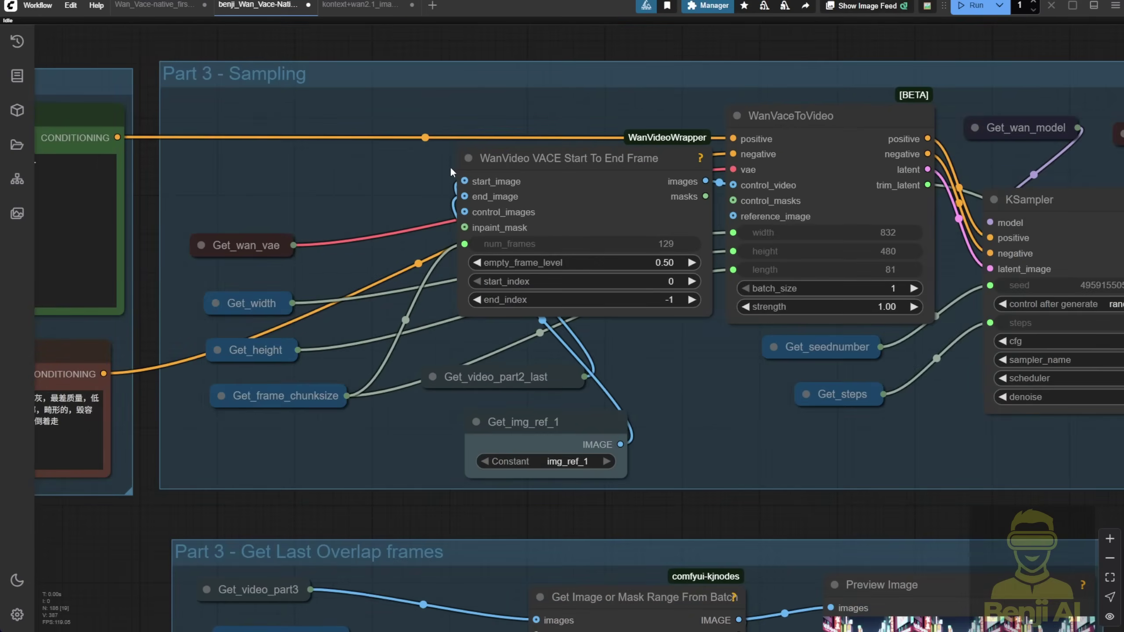
pyautogui.scroll(1, 527, 168)
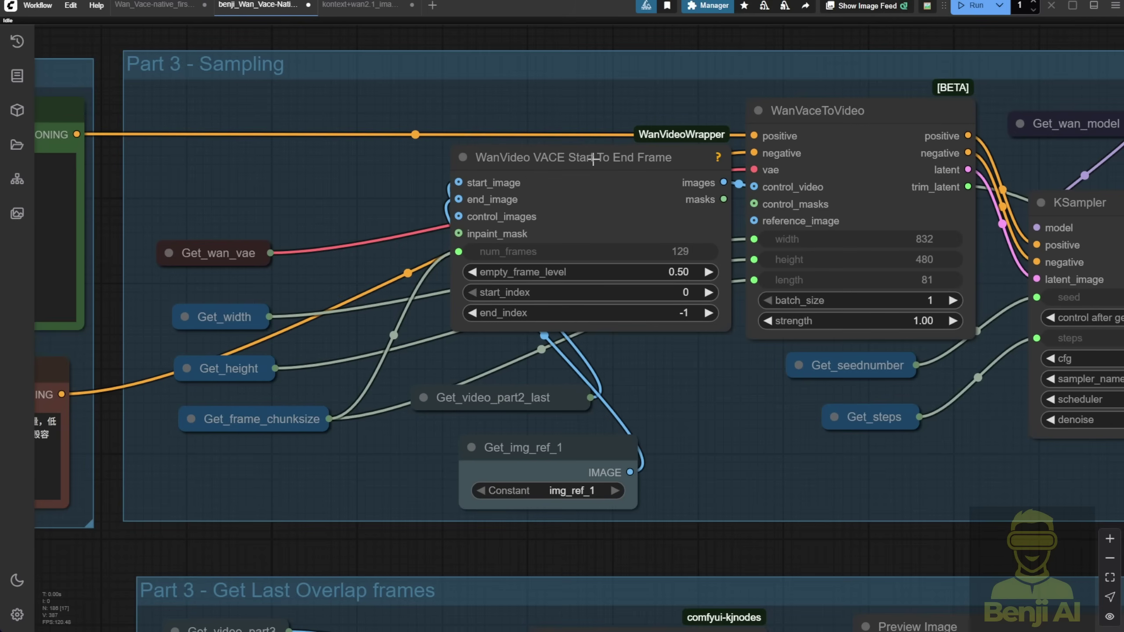
pyautogui.moveTo(494, 406); pyautogui.dragTo(310, 191)
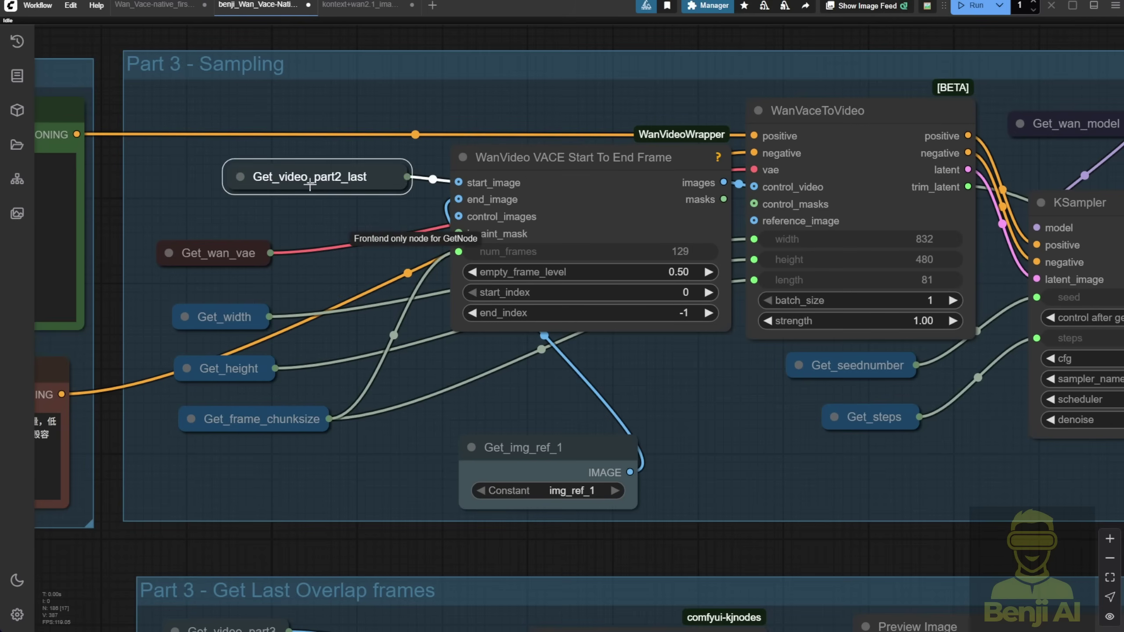
pyautogui.moveTo(531, 553); pyautogui.dragTo(446, 335)
pyautogui.click(444, 230)
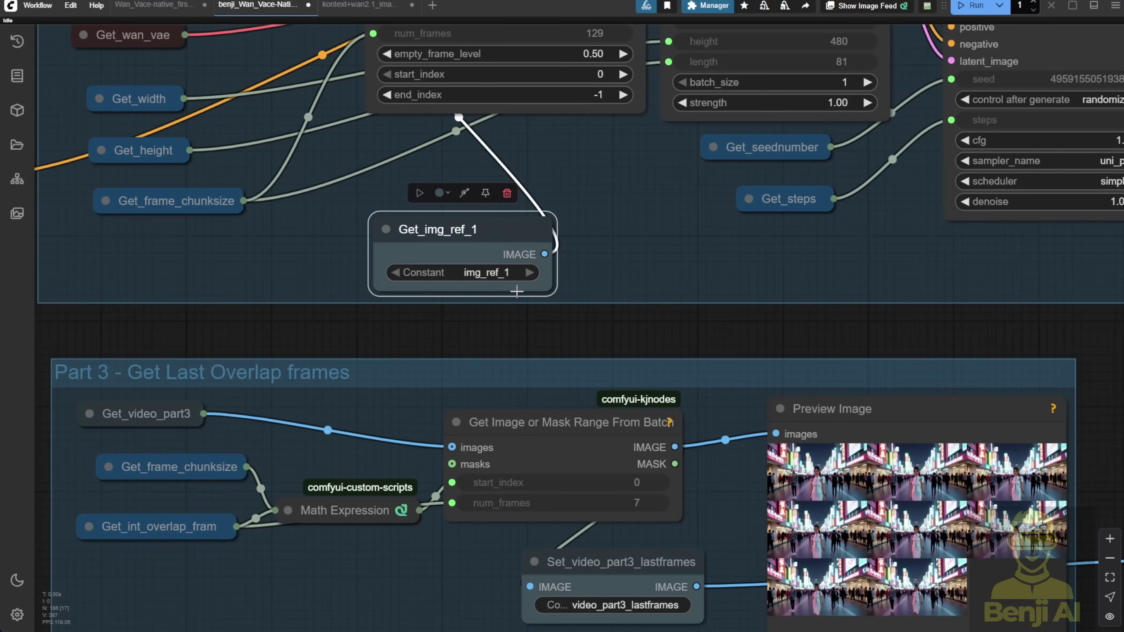
pyautogui.scroll(-1, 597, 221)
pyautogui.moveTo(725, 371); pyautogui.dragTo(612, 312)
pyautogui.scroll(2, 613, 311)
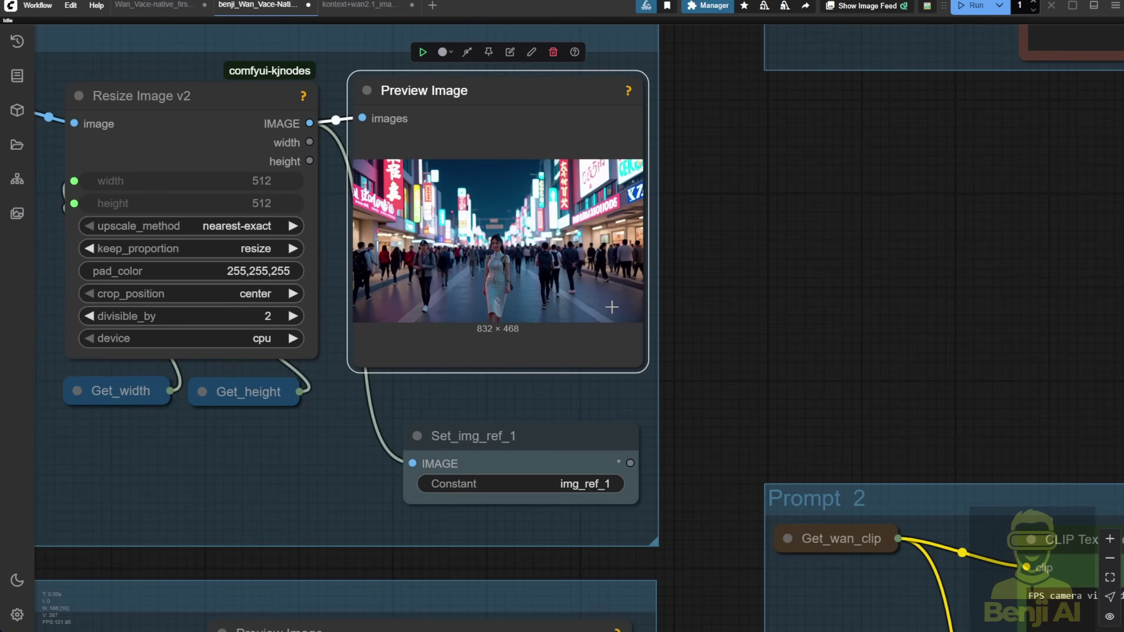
pyautogui.moveTo(642, 367); pyautogui.dragTo(778, 402)
pyautogui.moveTo(387, 315); pyautogui.dragTo(652, 343)
pyautogui.scroll(-1, 650, 342)
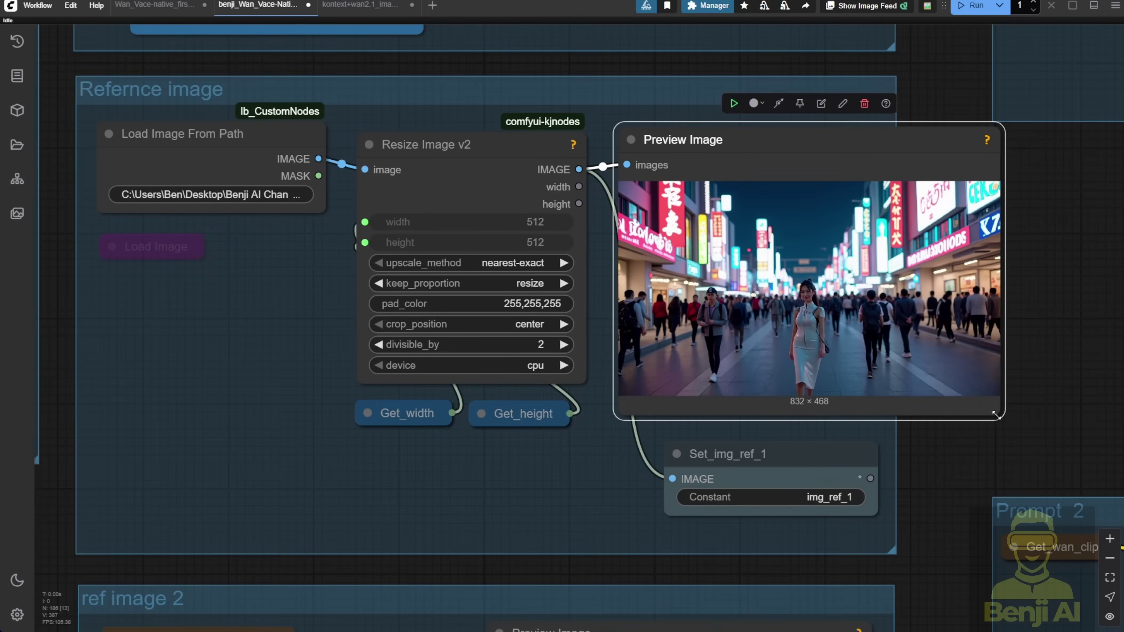
pyautogui.moveTo(996, 414); pyautogui.dragTo(887, 370)
pyautogui.moveTo(976, 431); pyautogui.dragTo(743, 387)
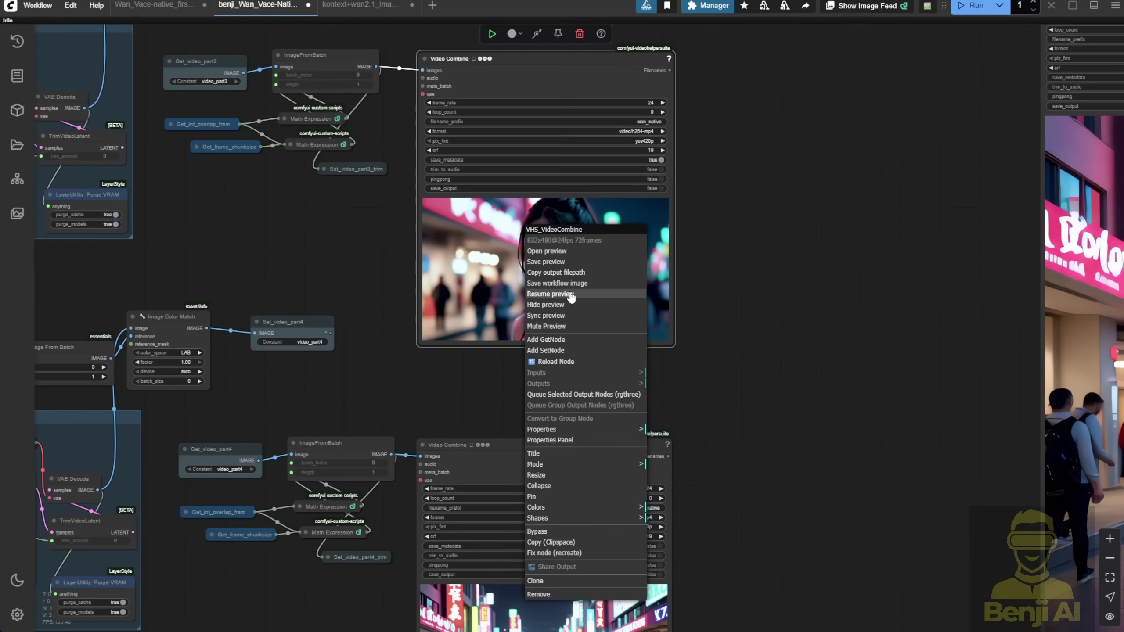
pyautogui.click(571, 295)
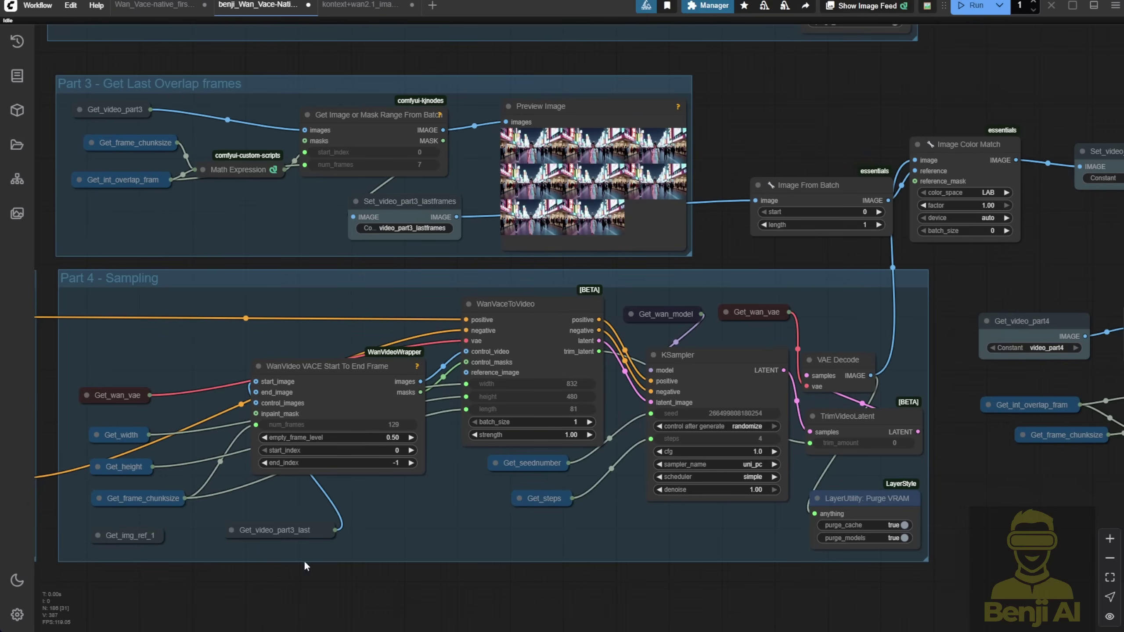
pyautogui.scroll(-2, 453, 522)
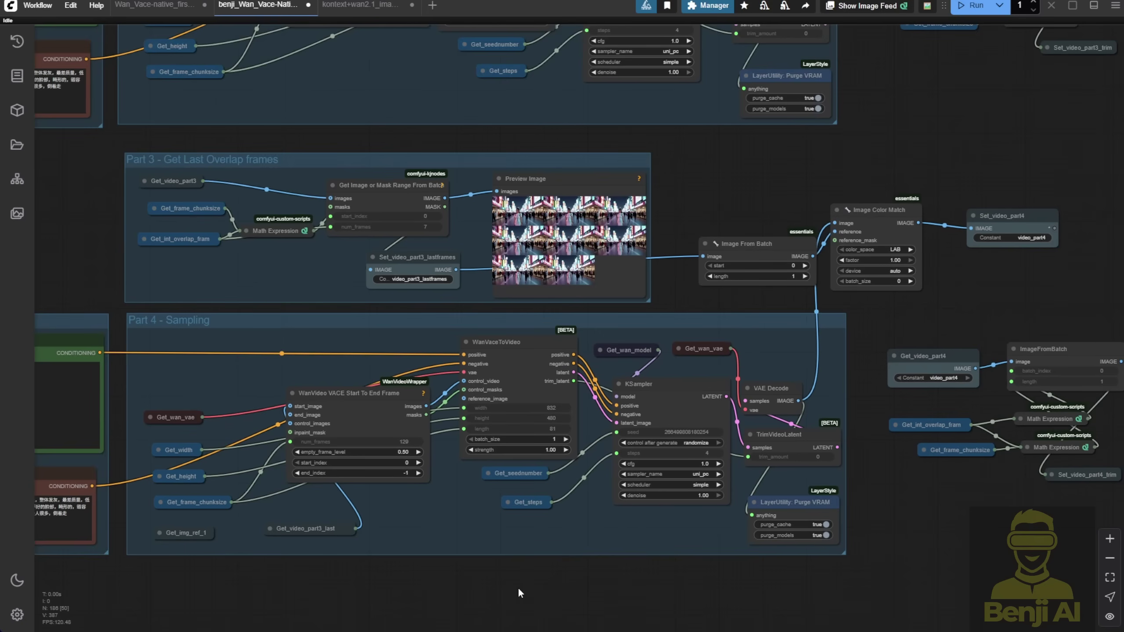
pyautogui.moveTo(518, 587); pyautogui.dragTo(254, 512)
pyautogui.rightClick(736, 249)
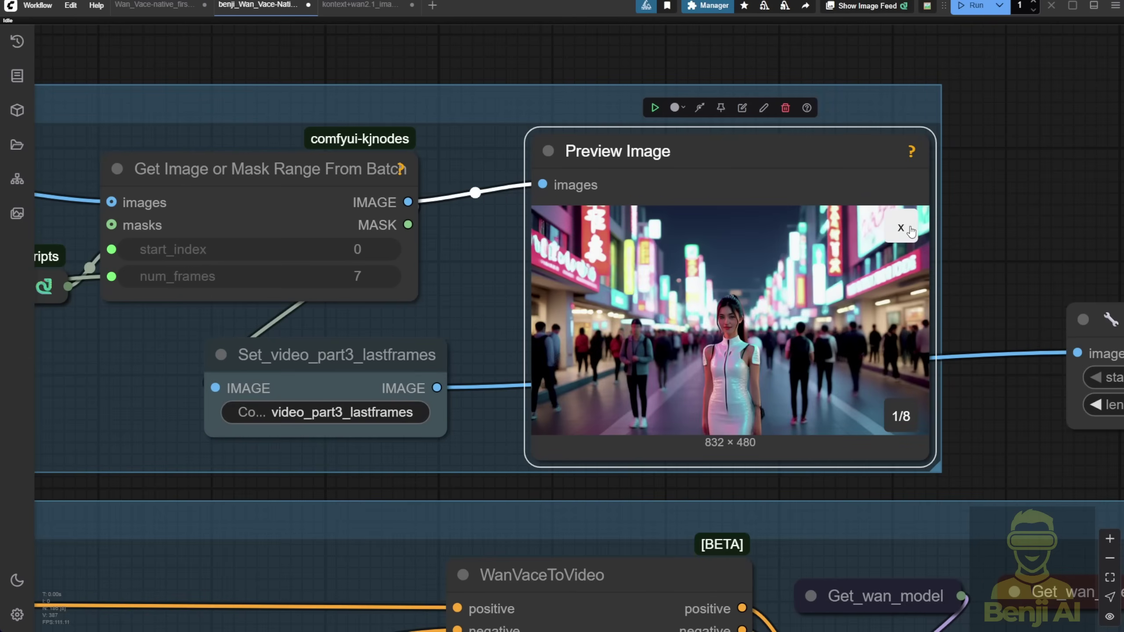
pyautogui.click(900, 227)
pyautogui.click(754, 384)
pyautogui.click(905, 224)
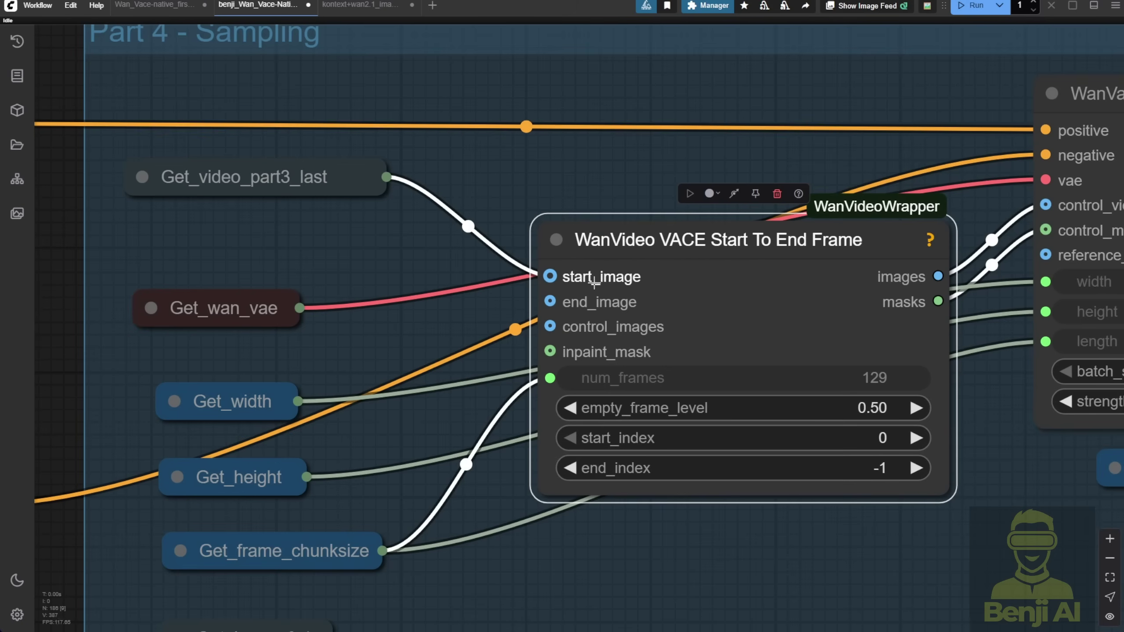
pyautogui.scroll(-4, 567, 279)
pyautogui.scroll(-2, 532, 548)
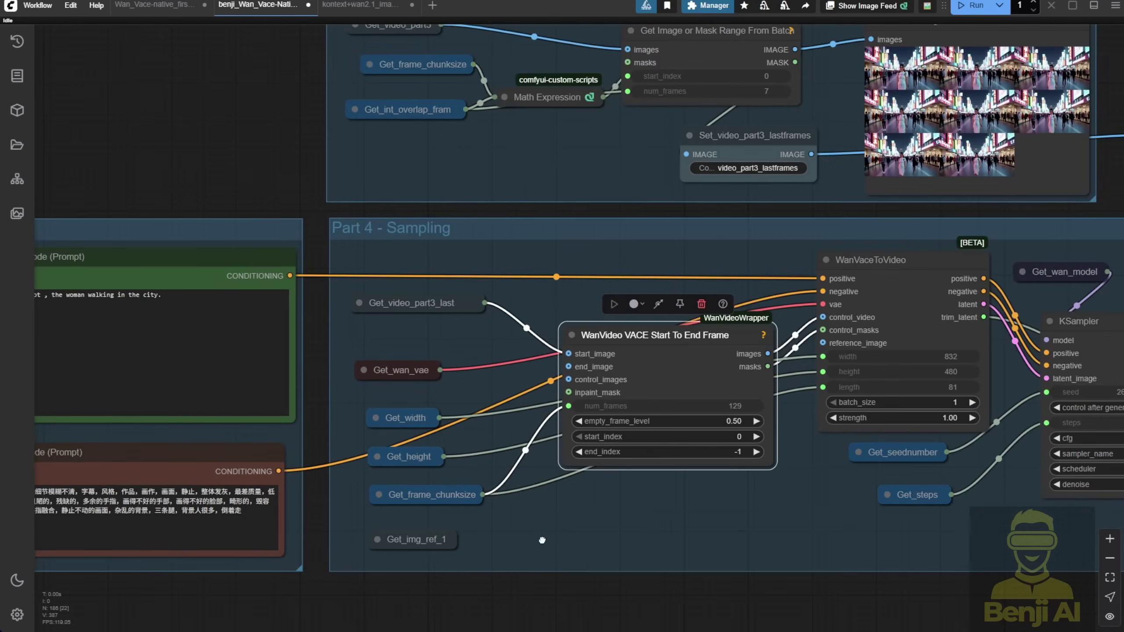
pyautogui.moveTo(259, 438); pyautogui.dragTo(520, 421)
pyautogui.scroll(2, 296, 314)
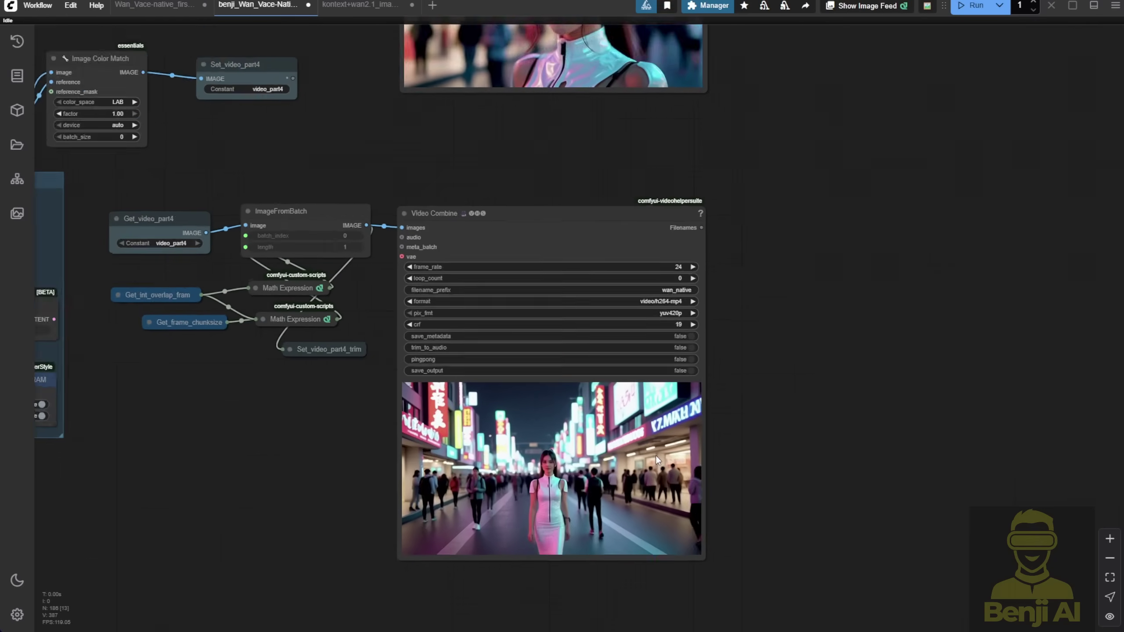
pyautogui.scroll(1, 655, 456)
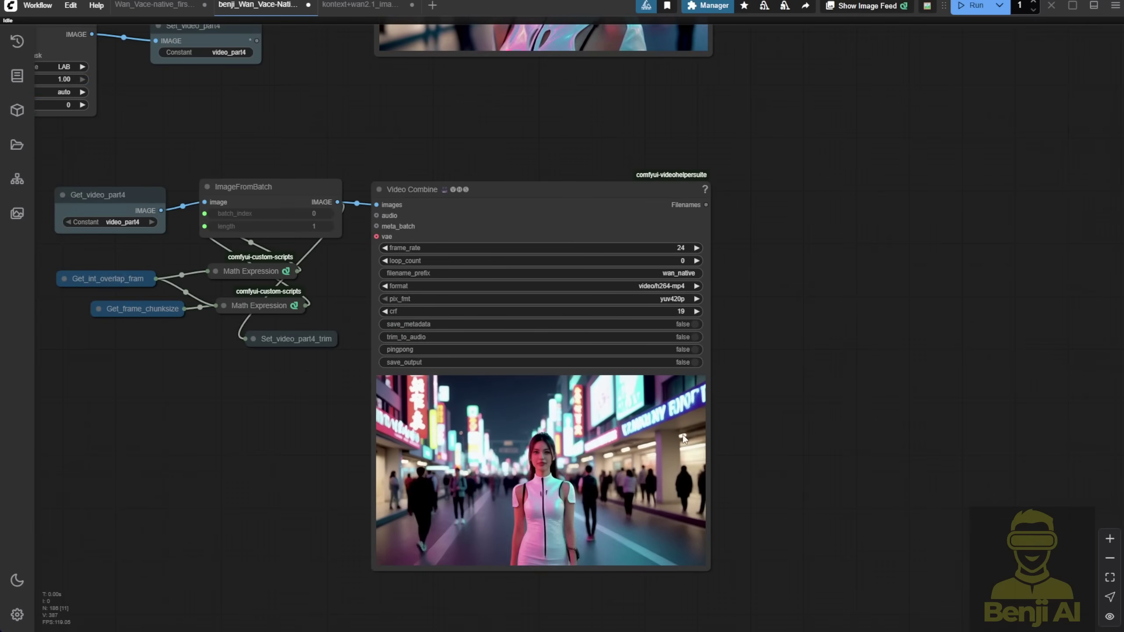
pyautogui.moveTo(724, 420); pyautogui.dragTo(815, 390)
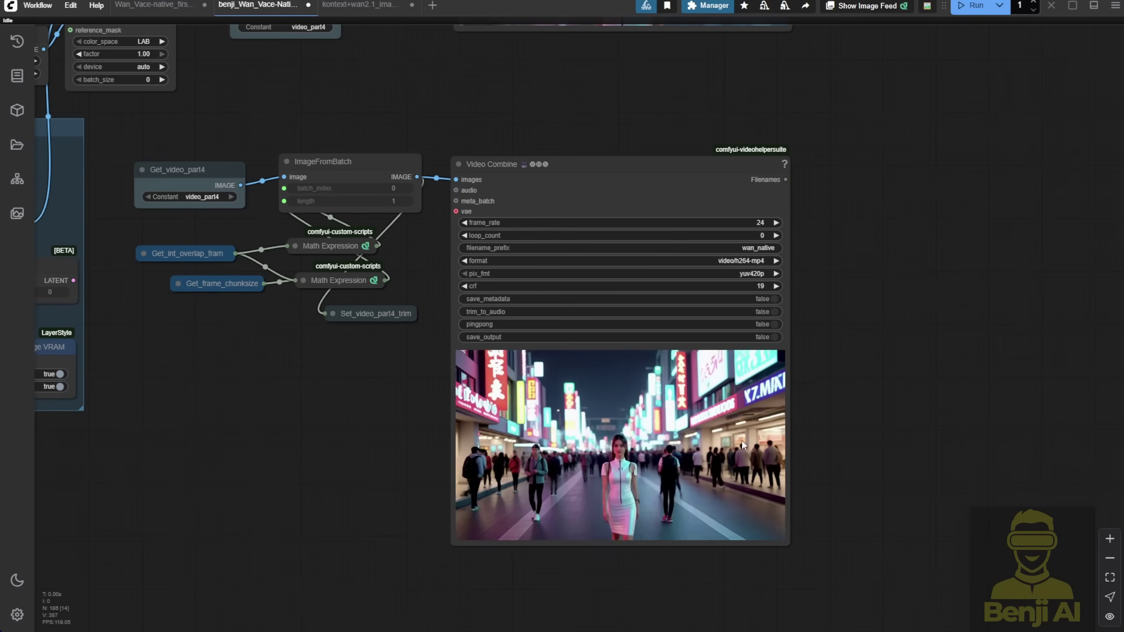
pyautogui.scroll(3, 736, 445)
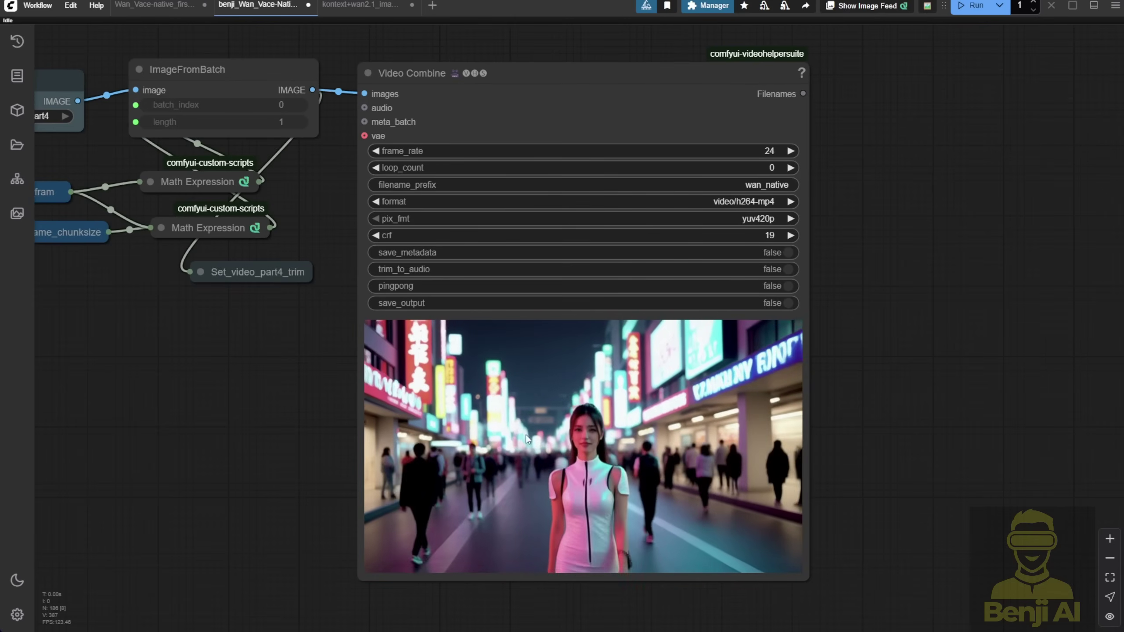
pyautogui.scroll(-5, 528, 437)
pyautogui.moveTo(724, 420); pyautogui.dragTo(715, 534)
pyautogui.scroll(3, 703, 454)
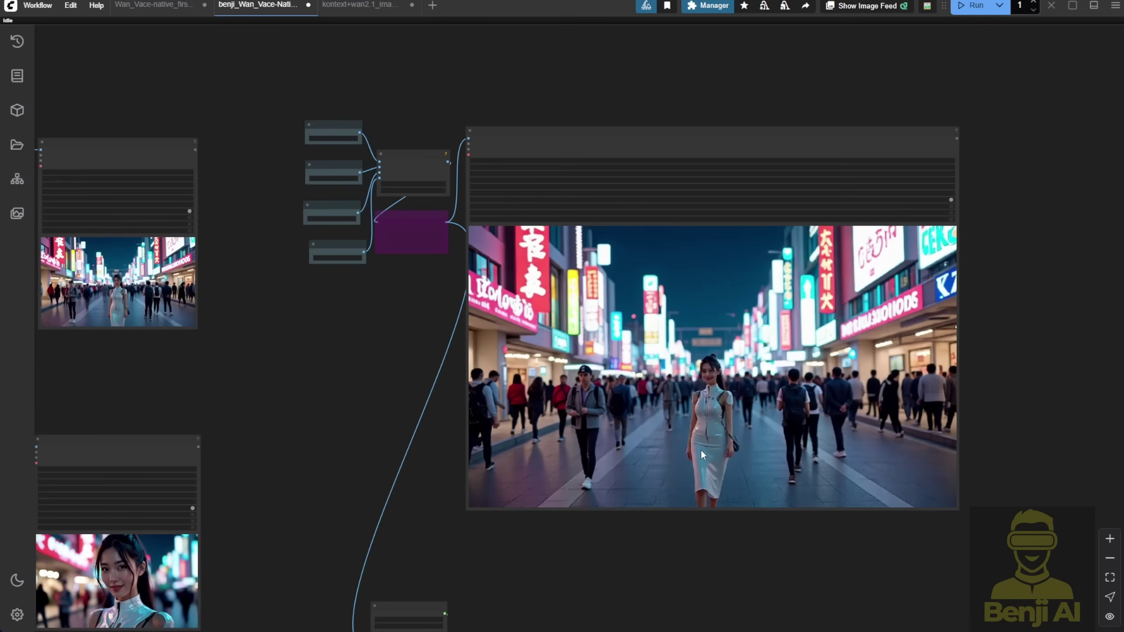
pyautogui.scroll(3, 700, 410)
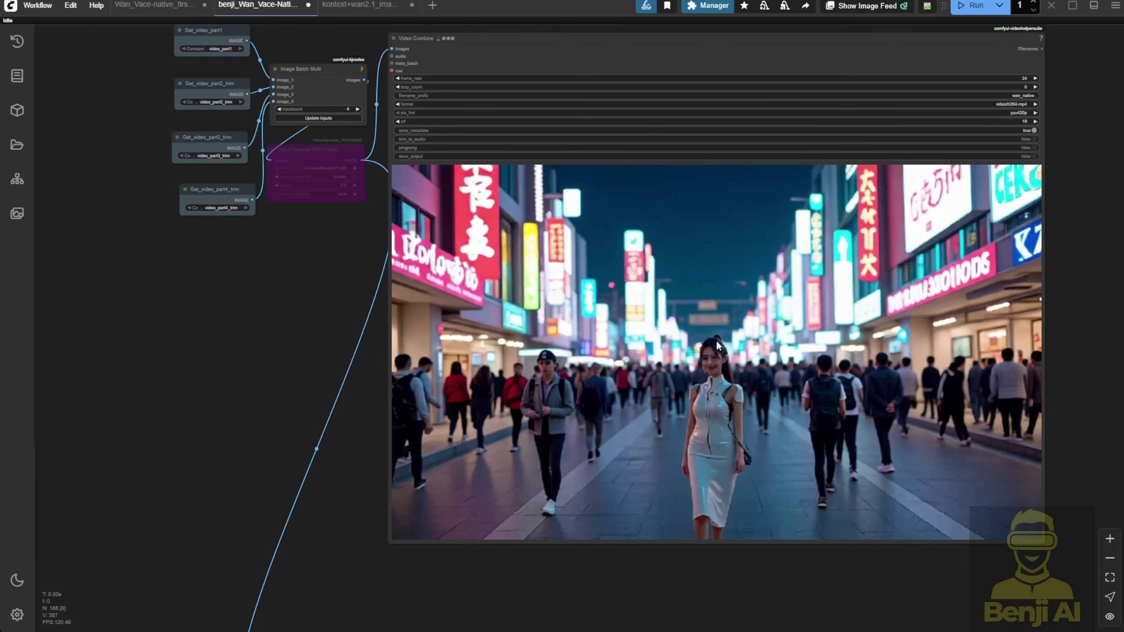
pyautogui.scroll(-4, 685, 345)
pyautogui.rightClick(738, 336)
pyautogui.click(721, 415)
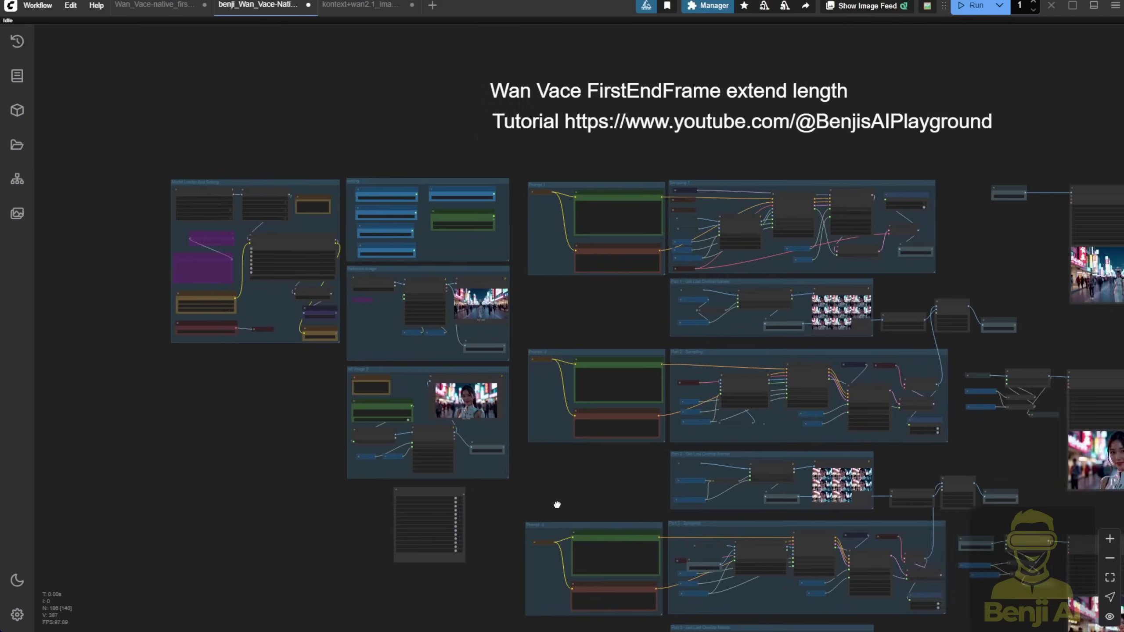
pyautogui.scroll(15, 518, 425)
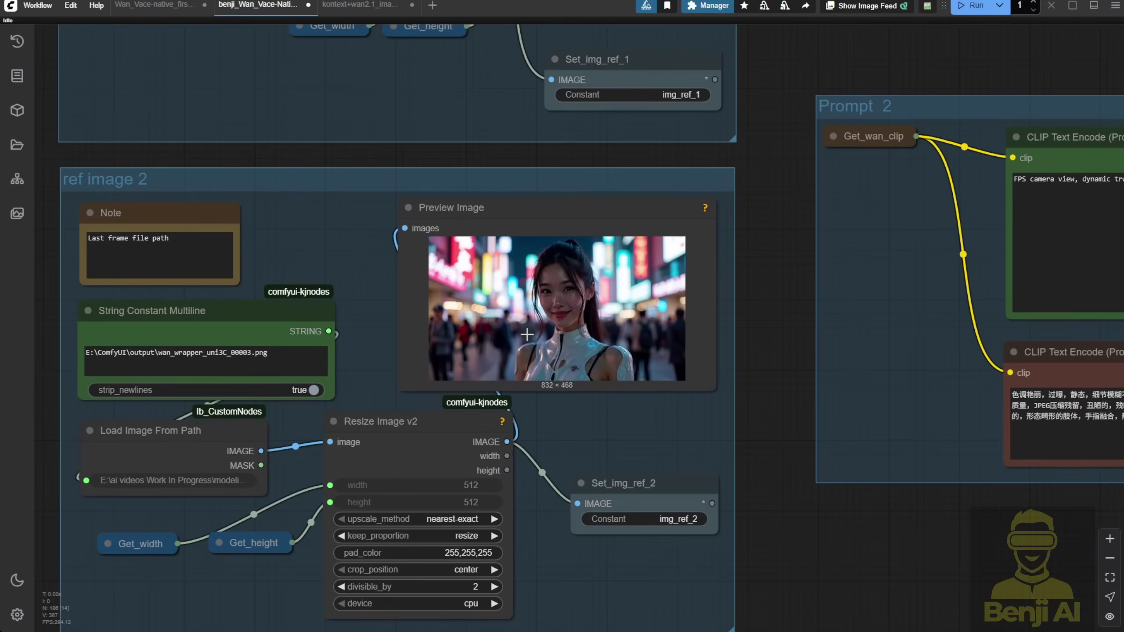
pyautogui.scroll(7, 526, 334)
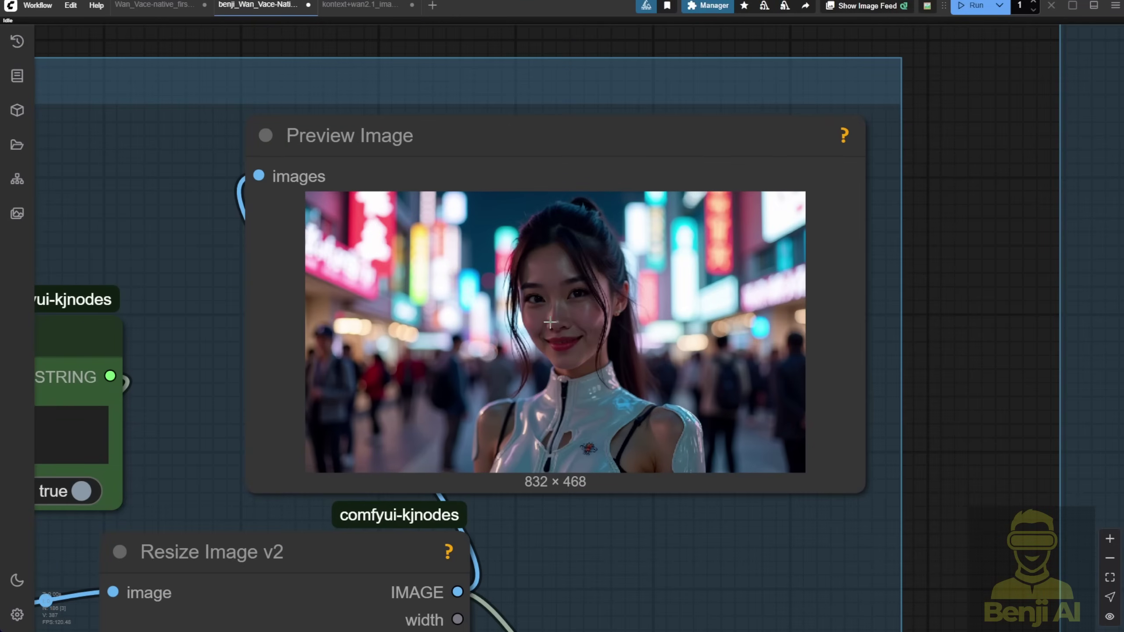
pyautogui.scroll(-3, 301, 395)
pyautogui.moveTo(233, 410); pyautogui.dragTo(595, 352)
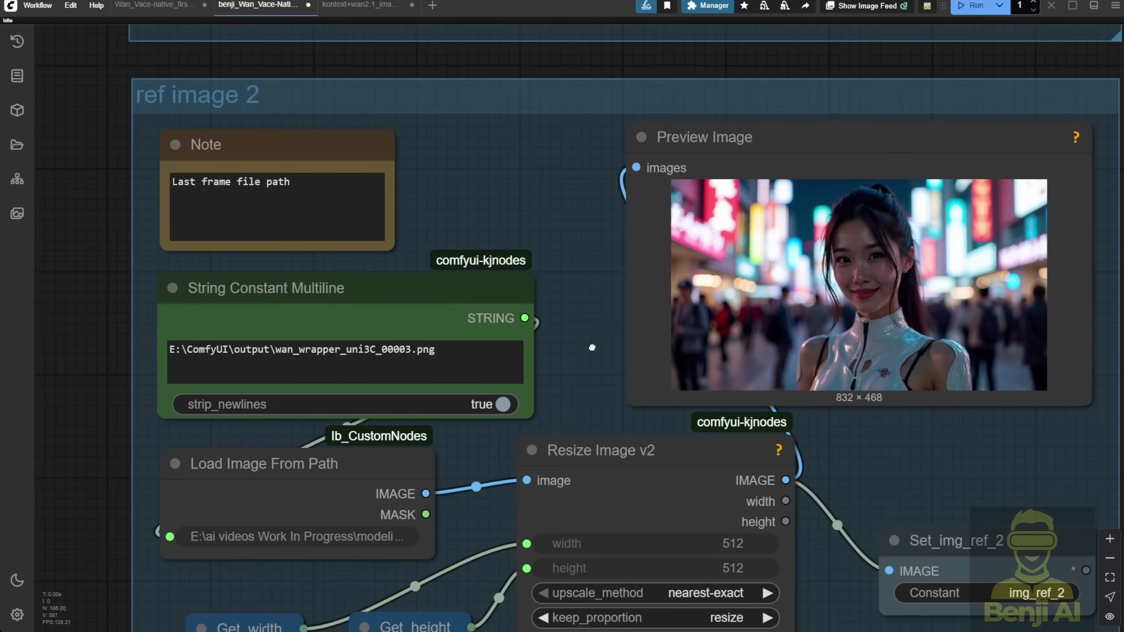
pyautogui.click(464, 356)
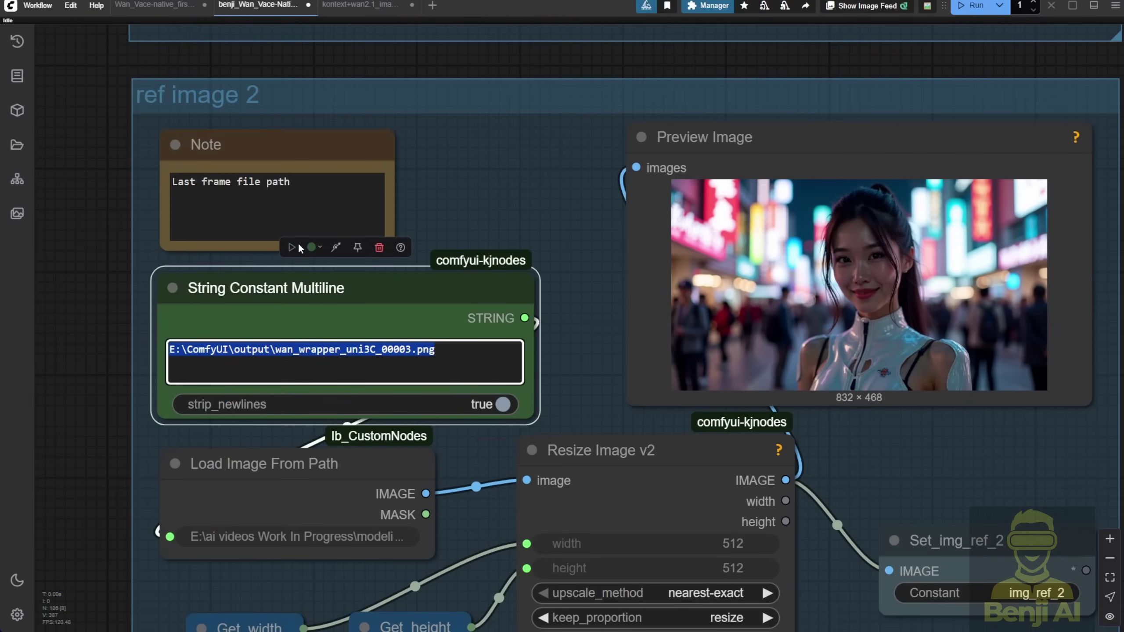
pyautogui.scroll(-5, 293, 334)
pyautogui.scroll(8, 742, 269)
pyautogui.scroll(-2, 602, 301)
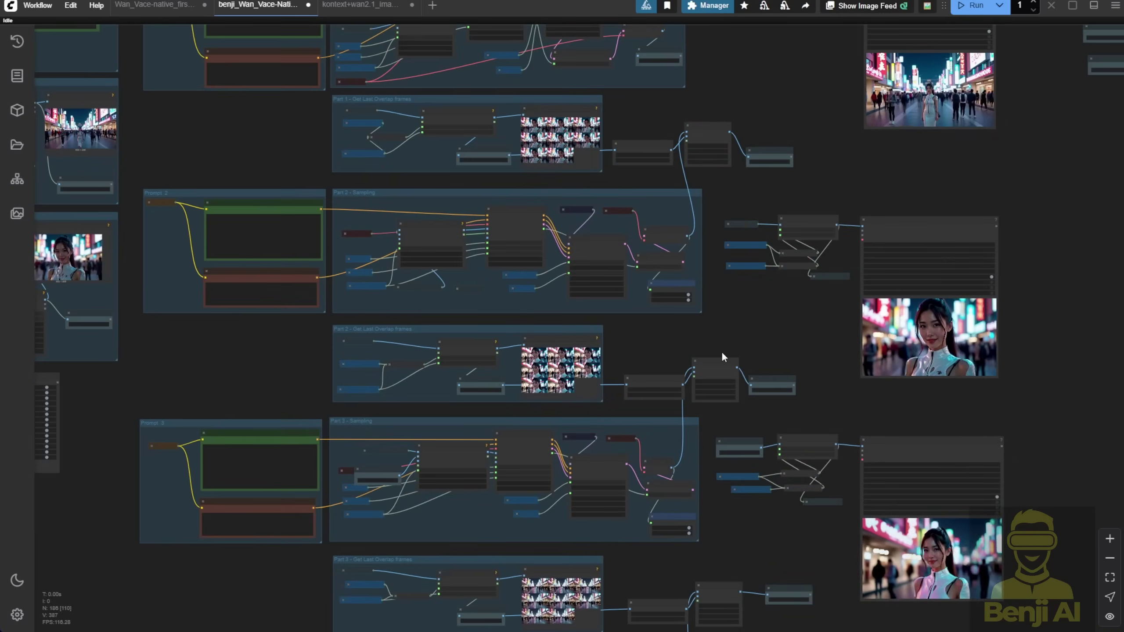
pyautogui.scroll(10, 363, 399)
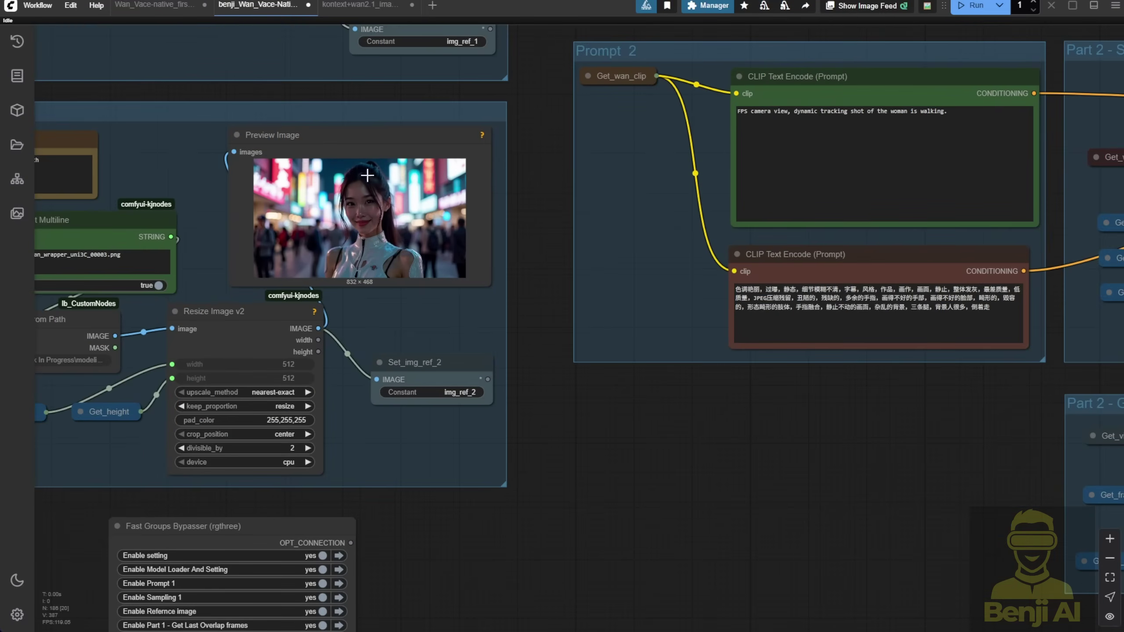
pyautogui.click(402, 135)
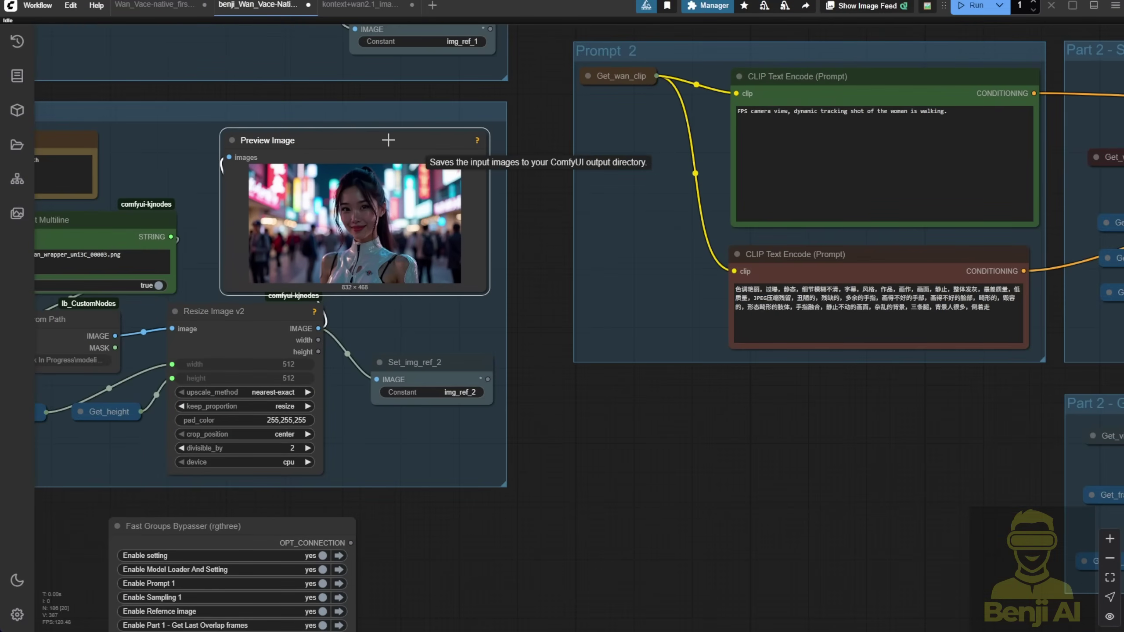
pyautogui.moveTo(543, 124); pyautogui.dragTo(752, 482)
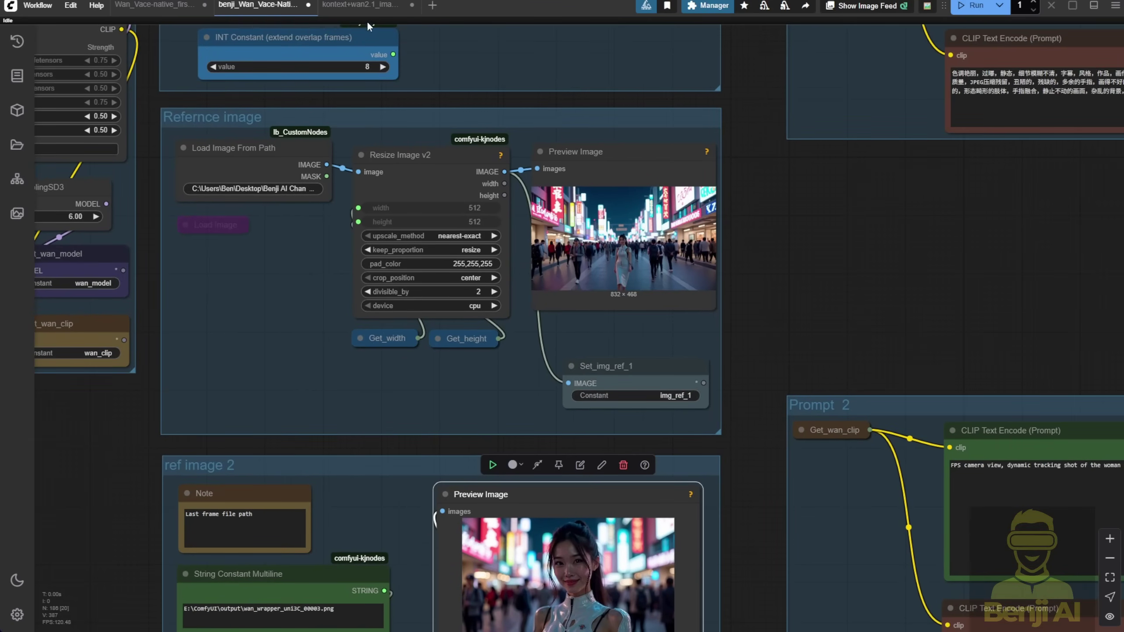
pyautogui.click(360, 5)
pyautogui.scroll(-5, 403, 418)
pyautogui.moveTo(403, 418); pyautogui.dragTo(1114, 399)
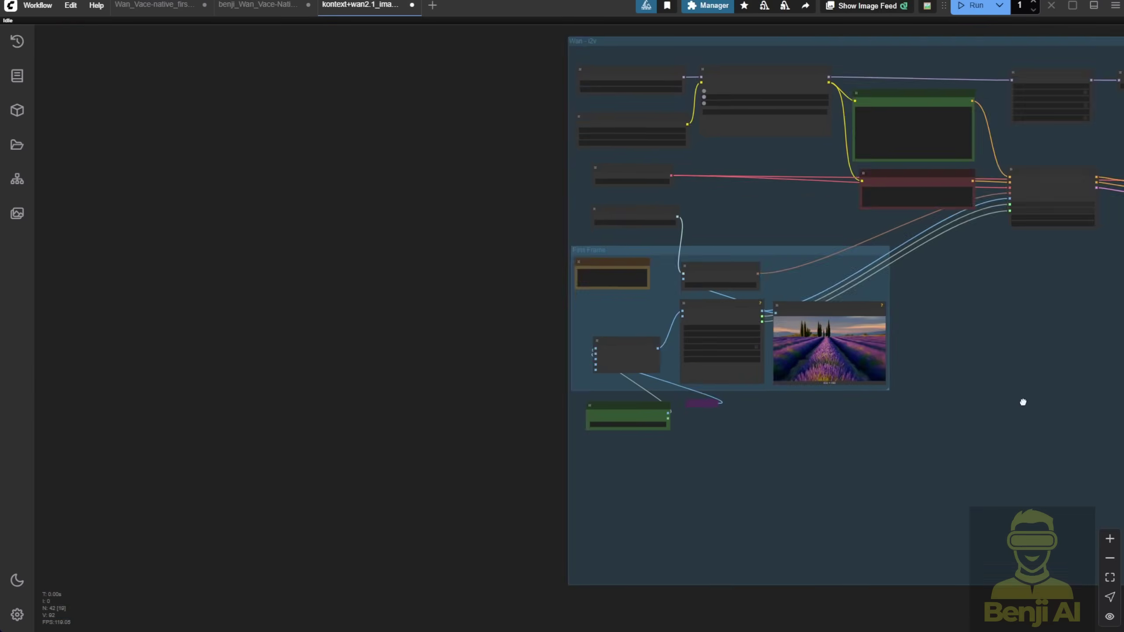
pyautogui.moveTo(1035, 288); pyautogui.dragTo(783, 565)
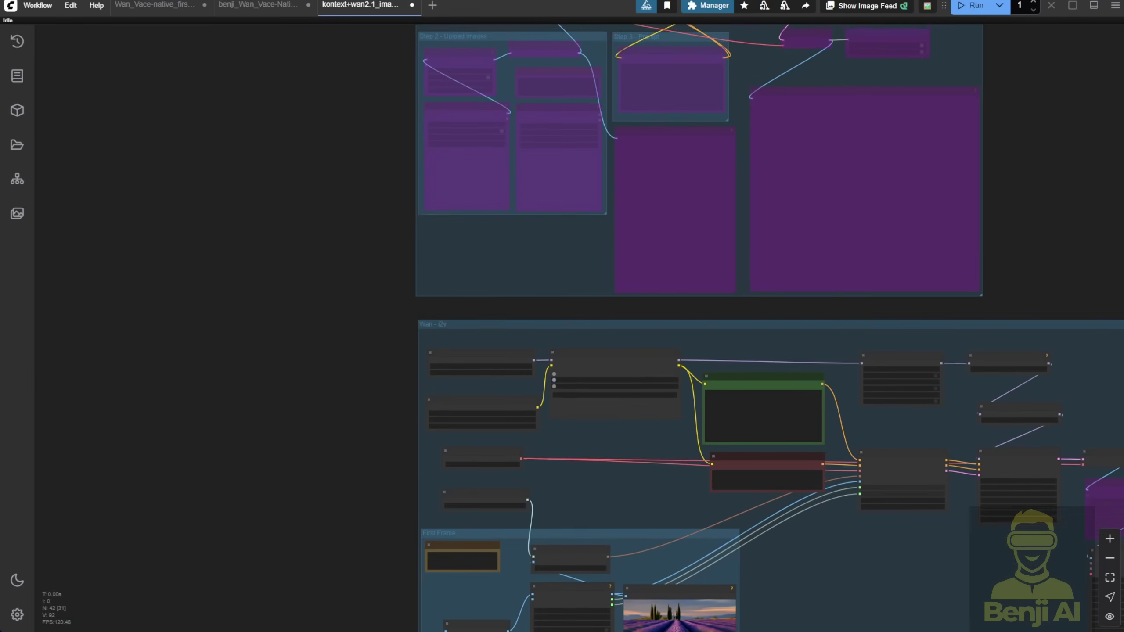
pyautogui.click(269, 8)
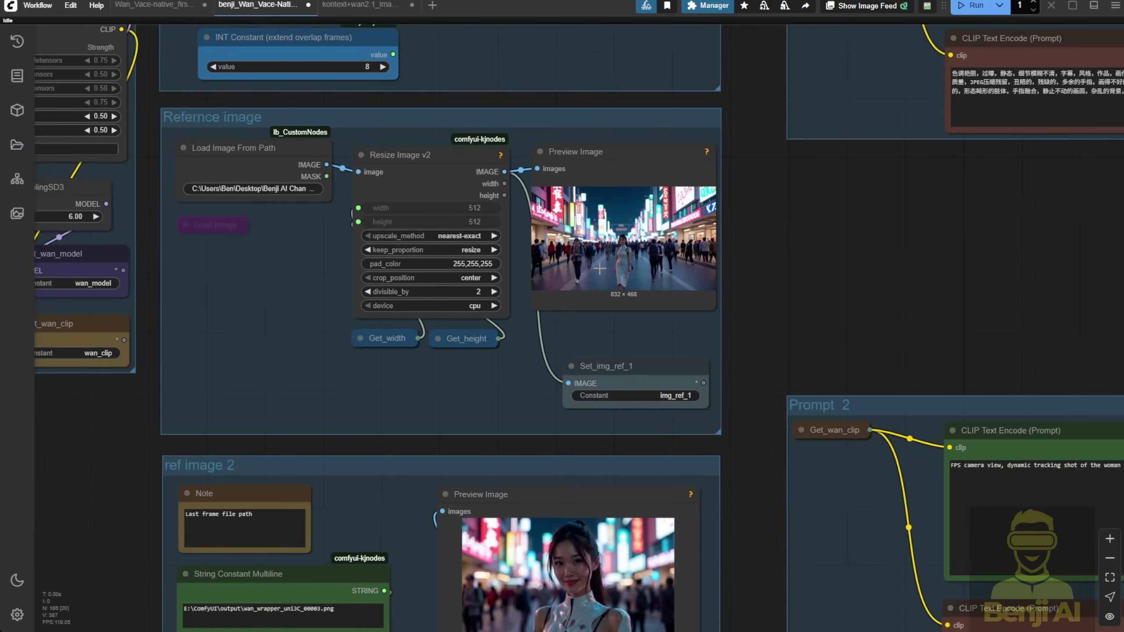
pyautogui.scroll(-5, 603, 288)
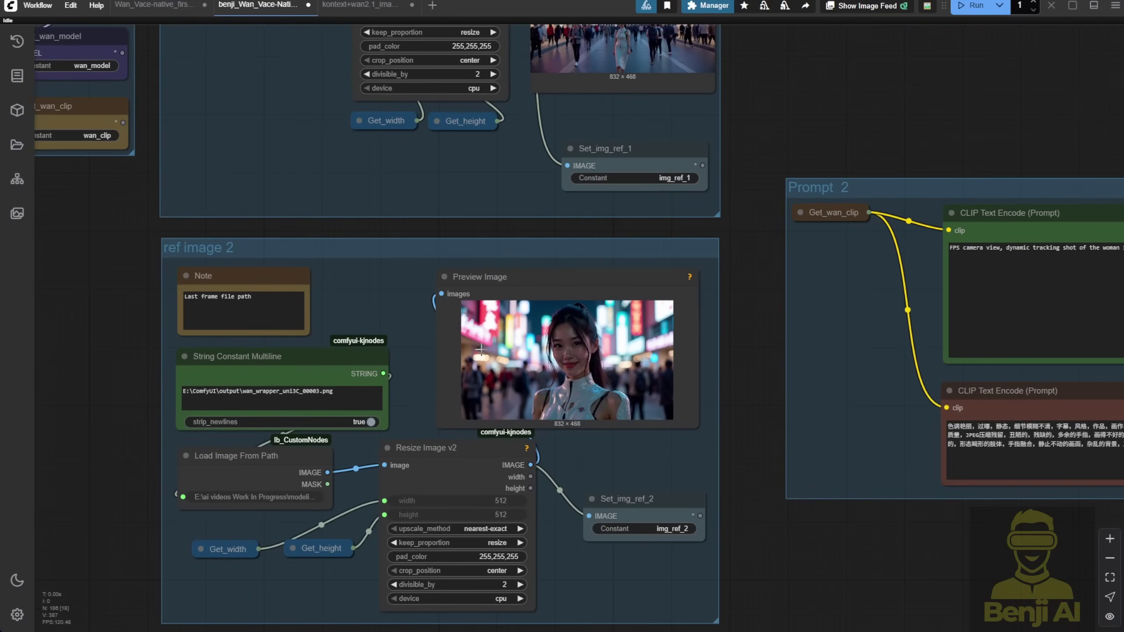